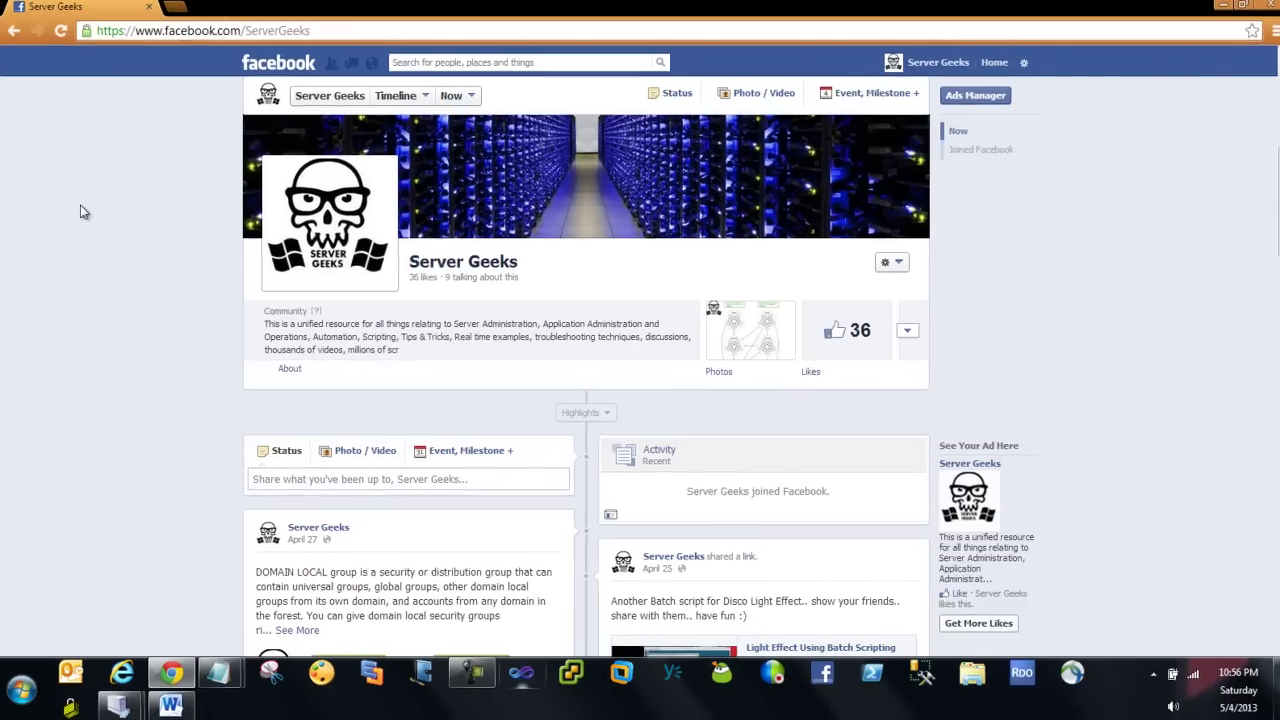
Step: Switch to the Word document on DC troubleshooting tools and look over its DCDIAG, REPADMIN and NETDIAG sections
key(alt+Tab)
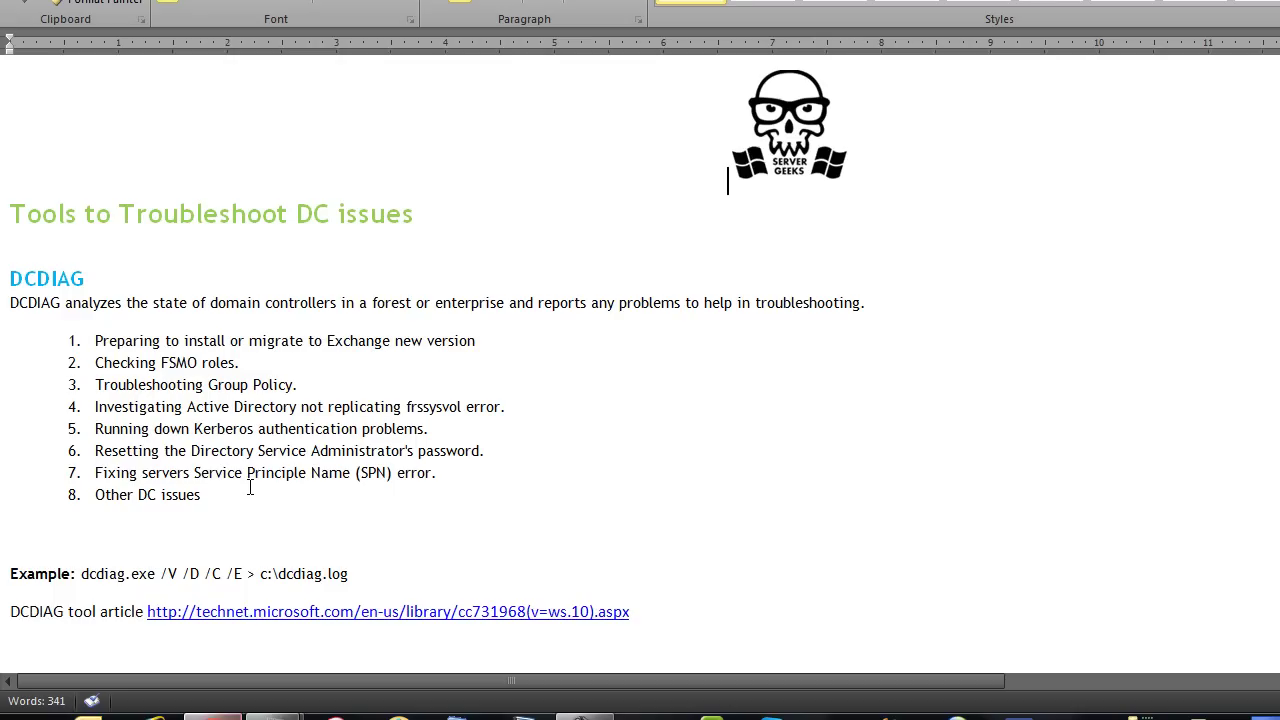
double_click(84, 282)
scroll(63, 377, down, 2)
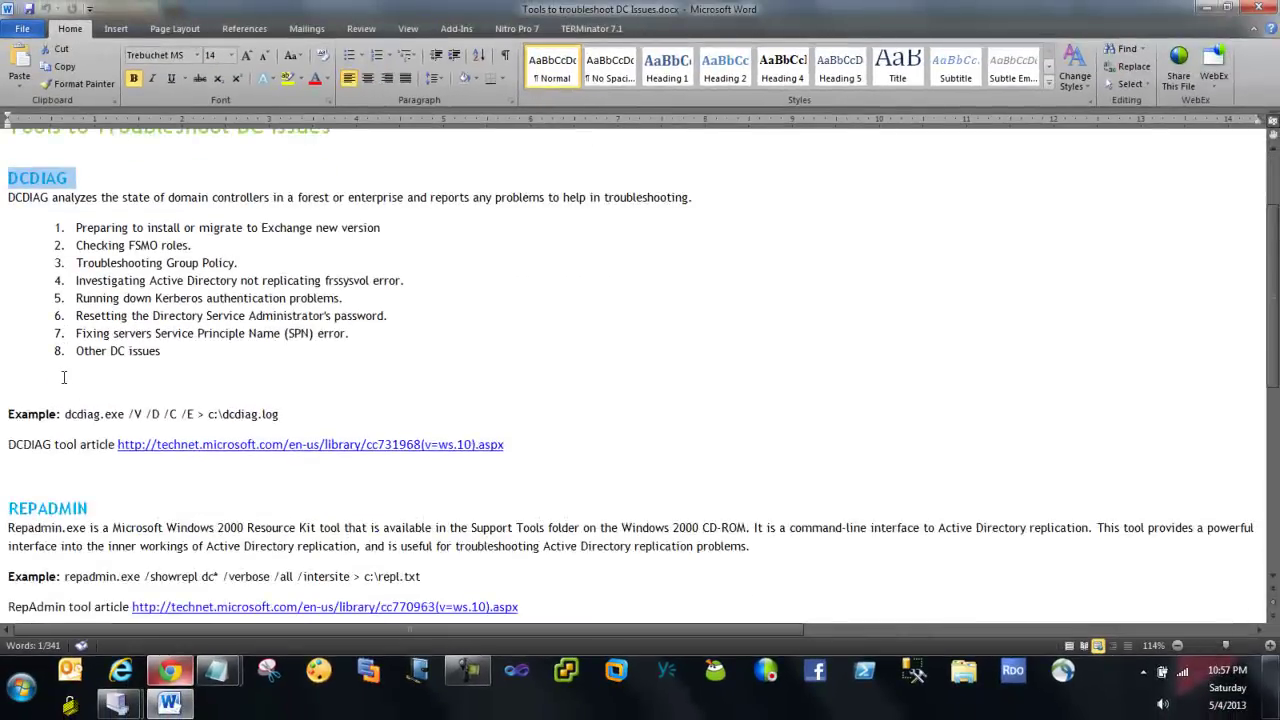
scroll(63, 377, down, 1)
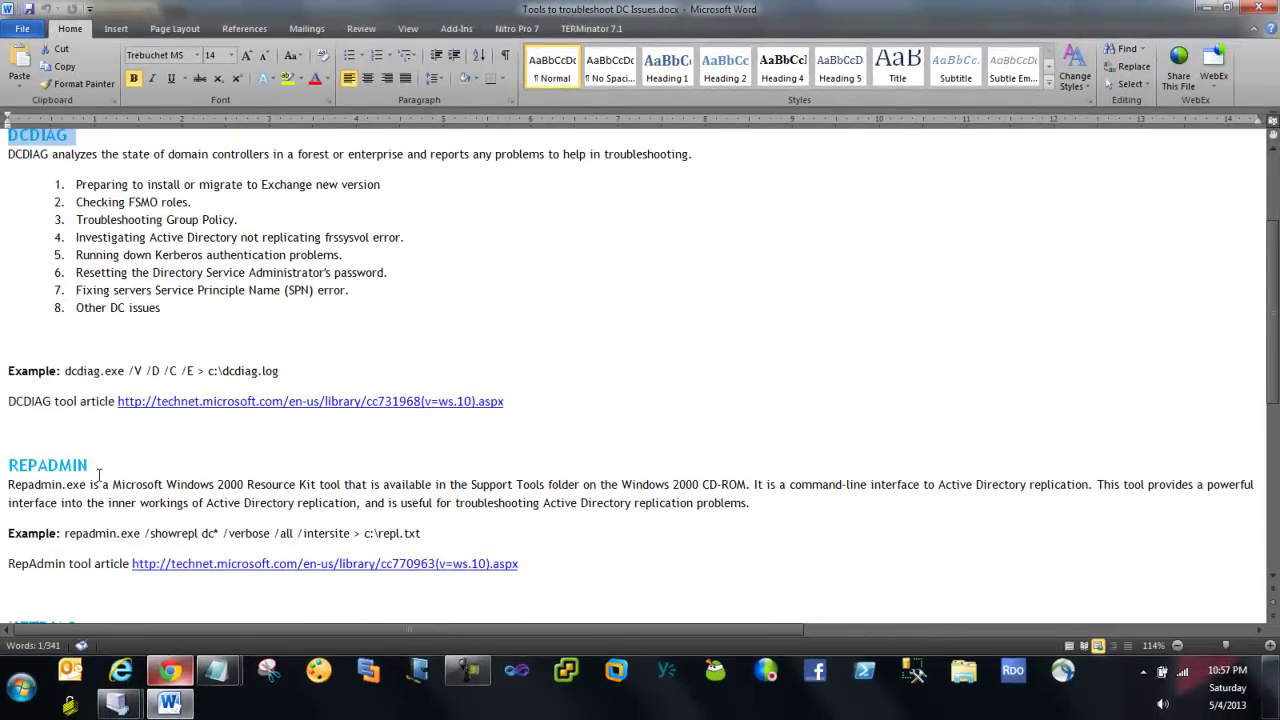
double_click(99, 468)
scroll(80, 485, down, 4)
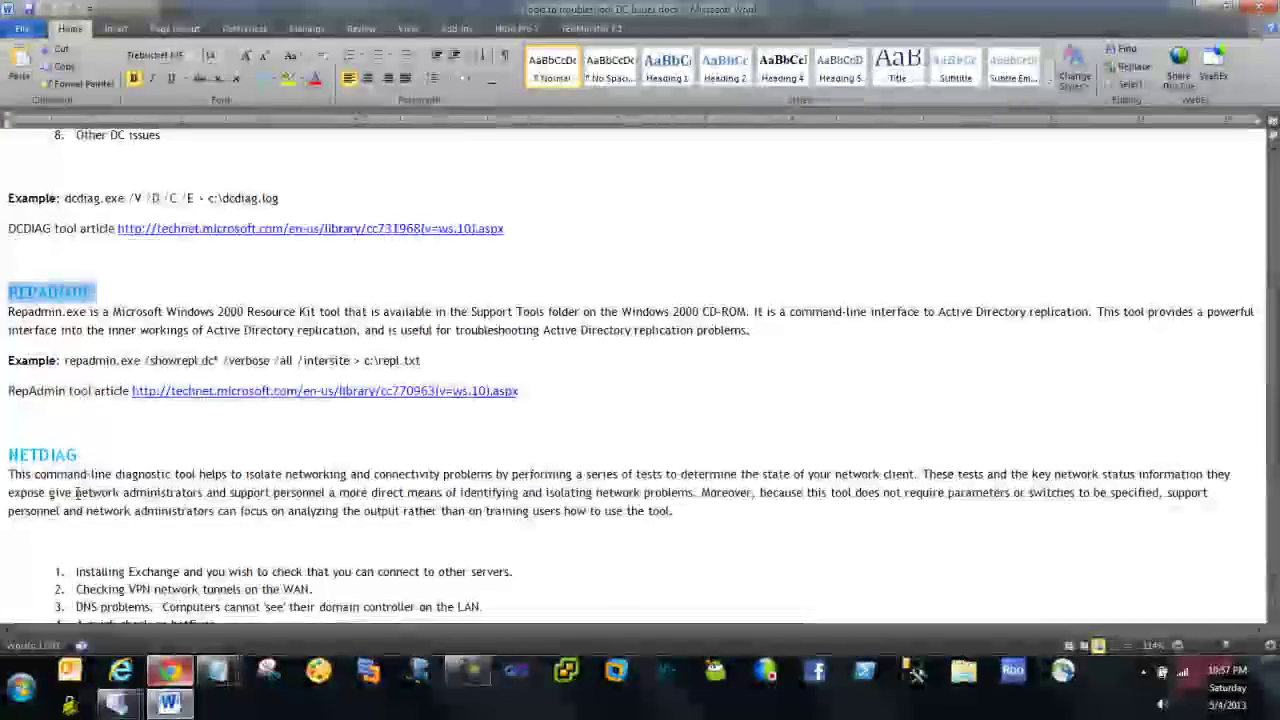
double_click(74, 456)
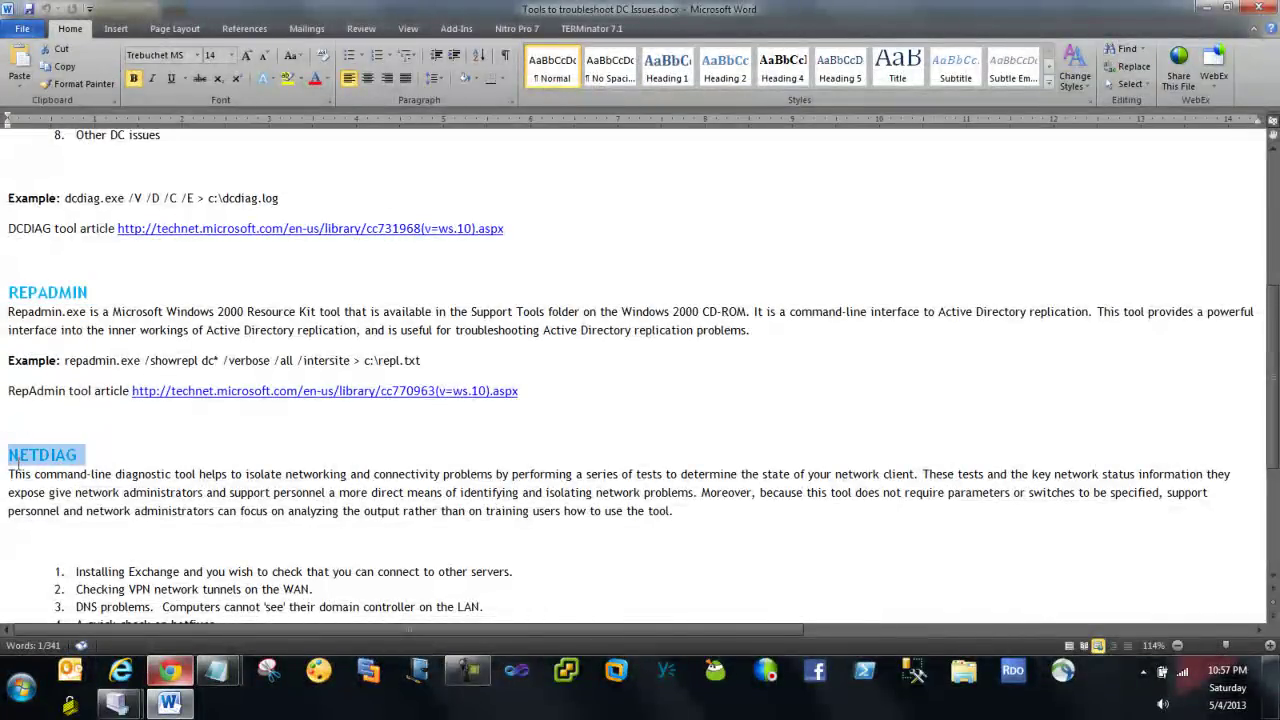
scroll(75, 503, up, 4)
scroll(75, 503, up, 3)
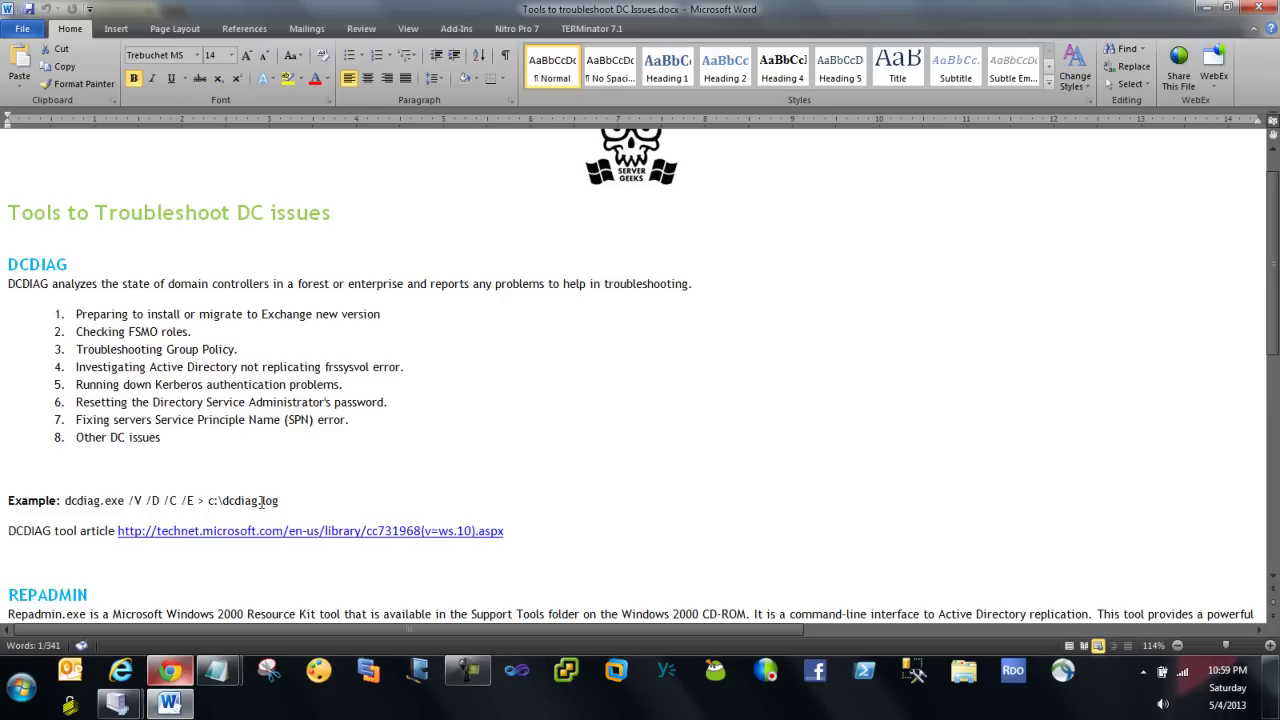
Step: Copy the example command dcdiag.exe /V /D /C /E > c:\dcdiag.log from the DCDIAG section
double_click(201, 502)
click(289, 505)
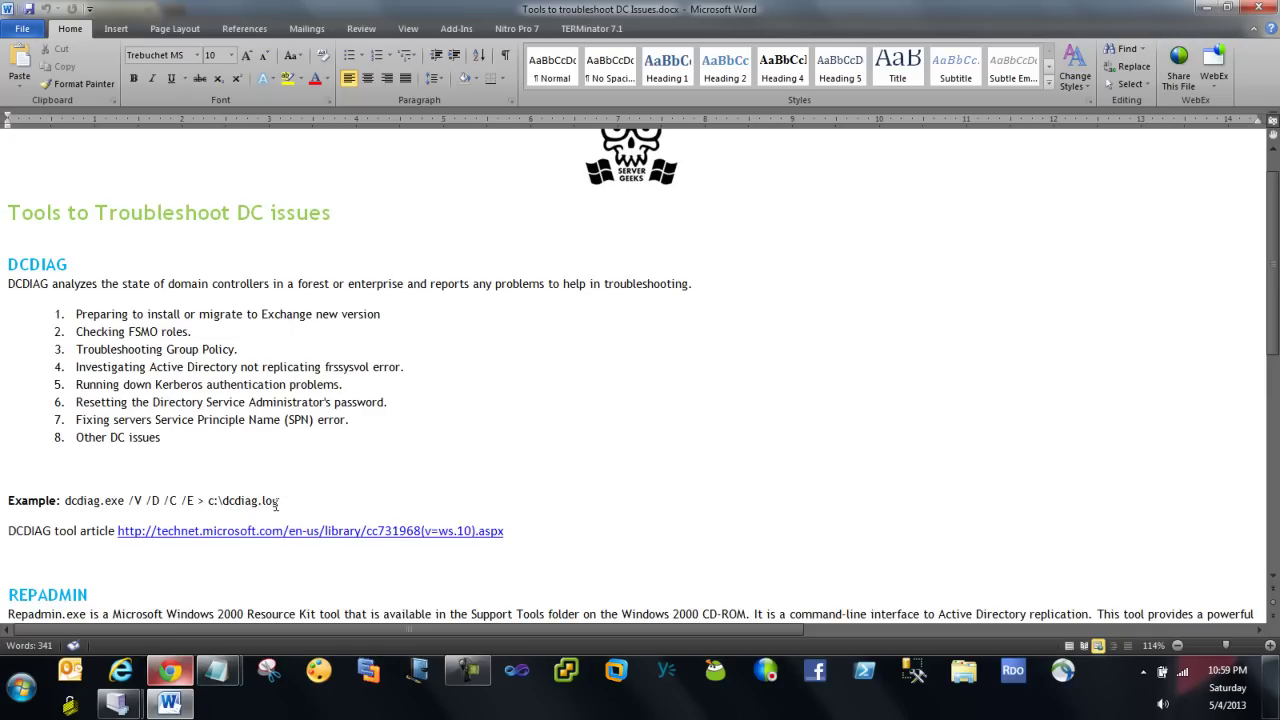
click(282, 502)
click(65, 500)
drag(65, 500, 280, 500)
key(ctrl+c)
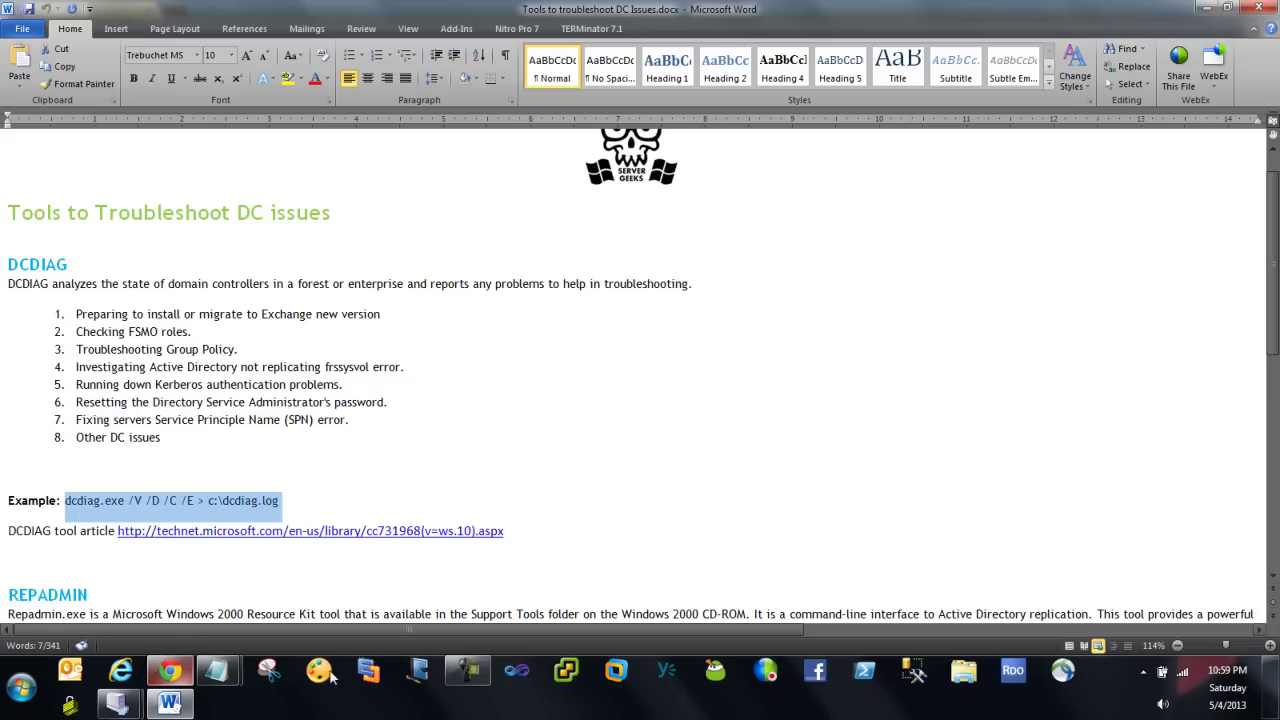
Step: Switch to the M1P2 virtual machine and open a new Command Prompt there
click(118, 704)
mouse_move(130, 660)
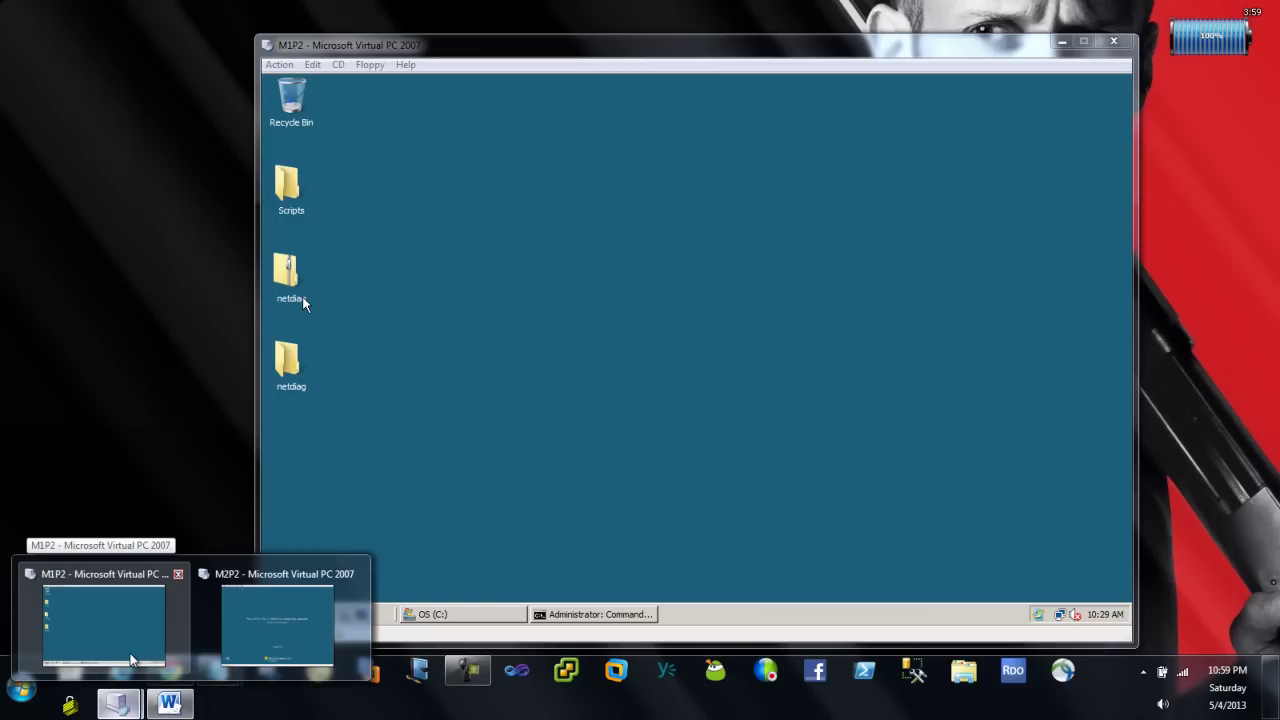
mouse_move(257, 636)
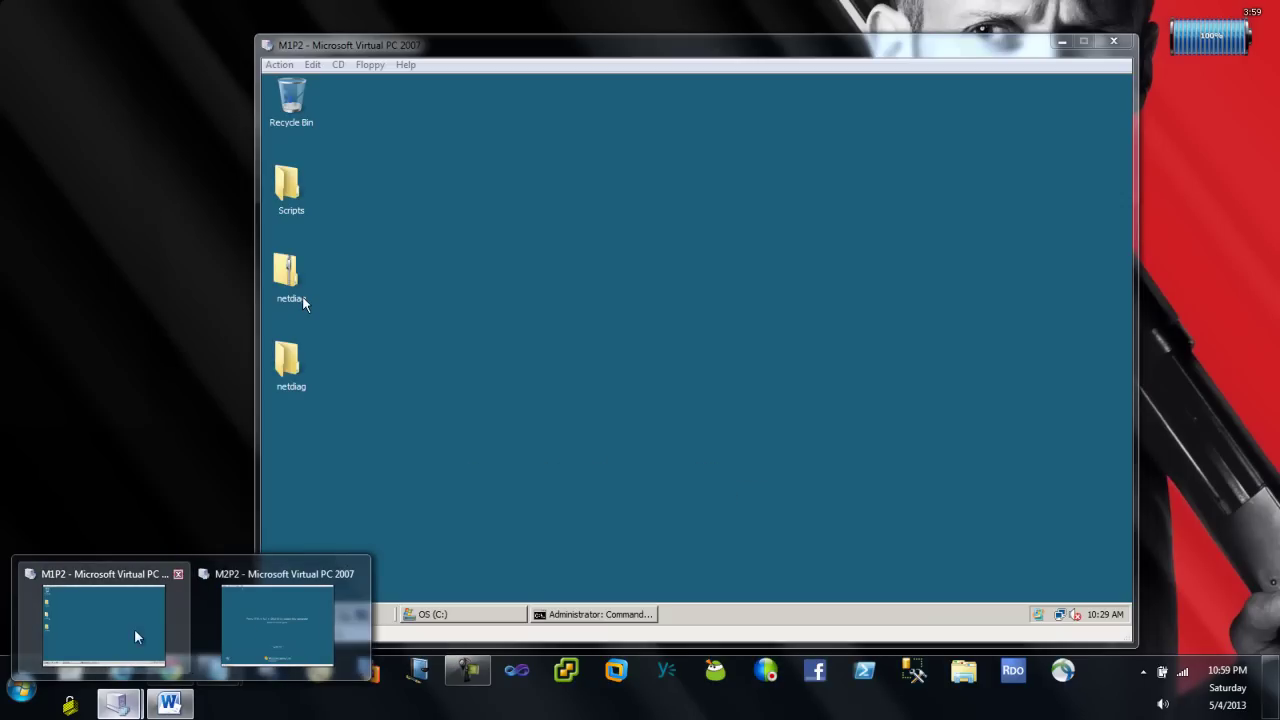
click(130, 640)
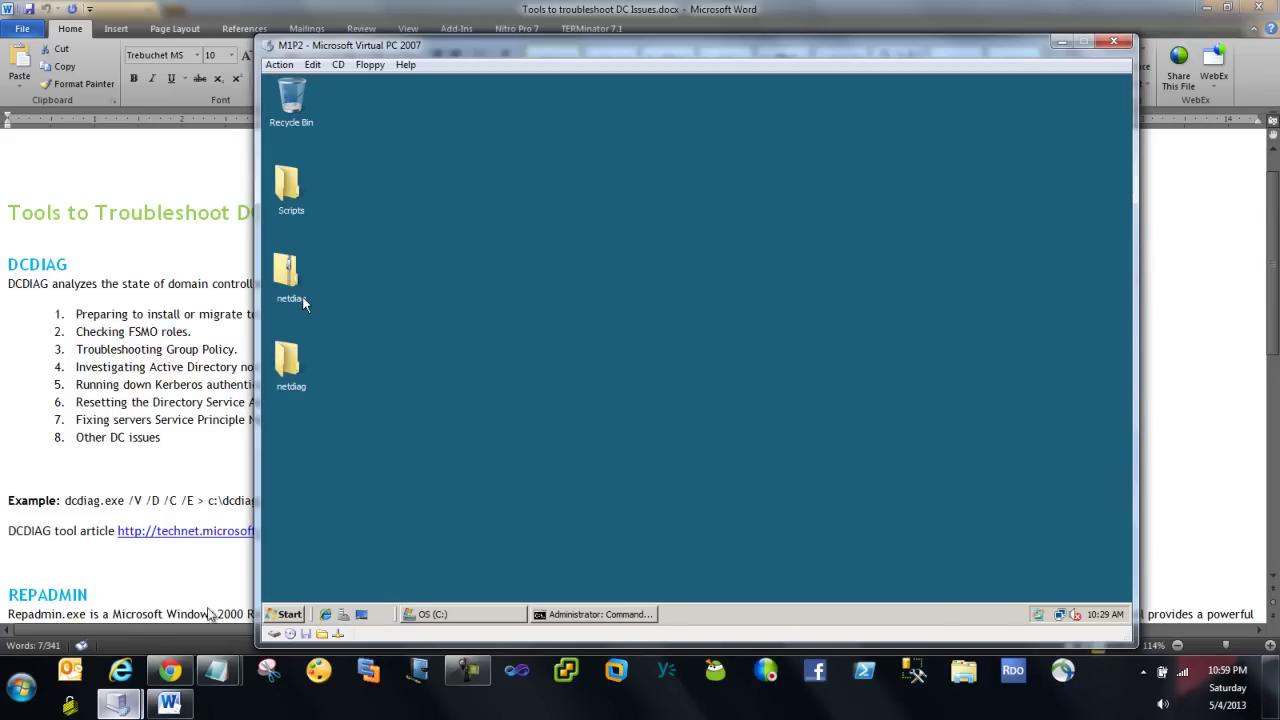
click(280, 616)
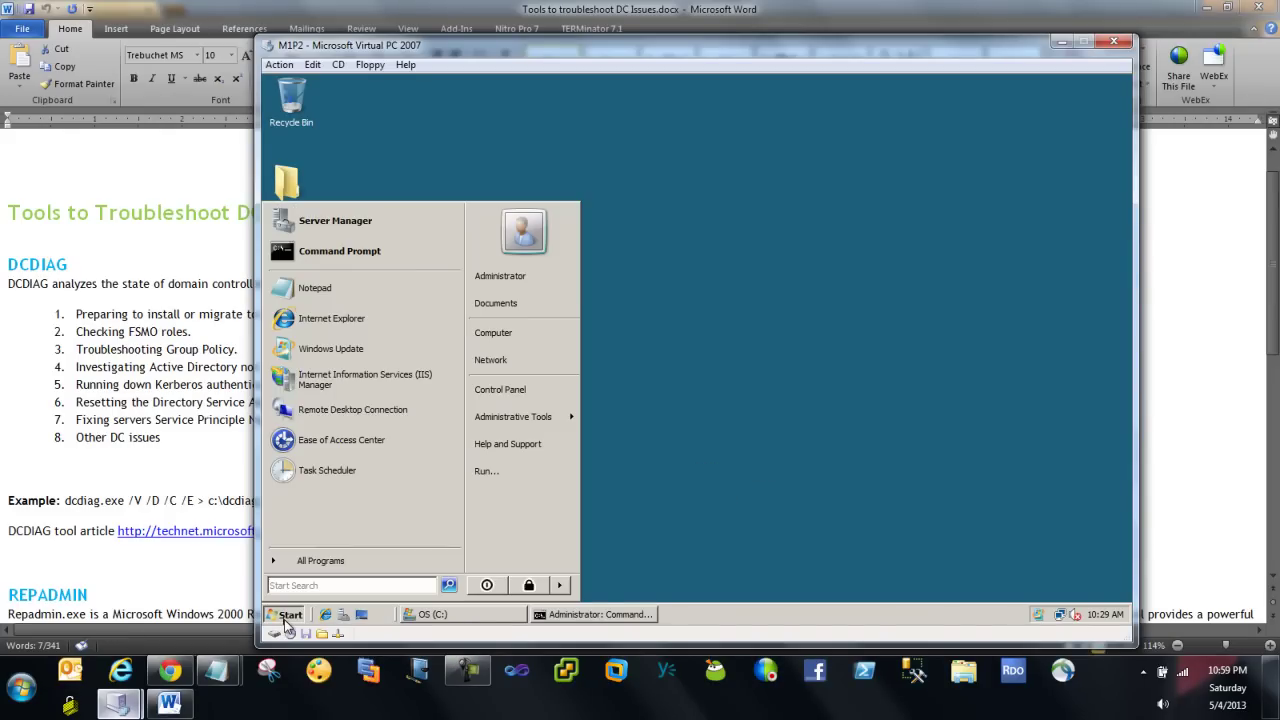
click(360, 252)
Step: Paste and run dcdiag.exe /V /D /C /E > c:\dcdiag.log in the new Command Prompt
right_click(572, 228)
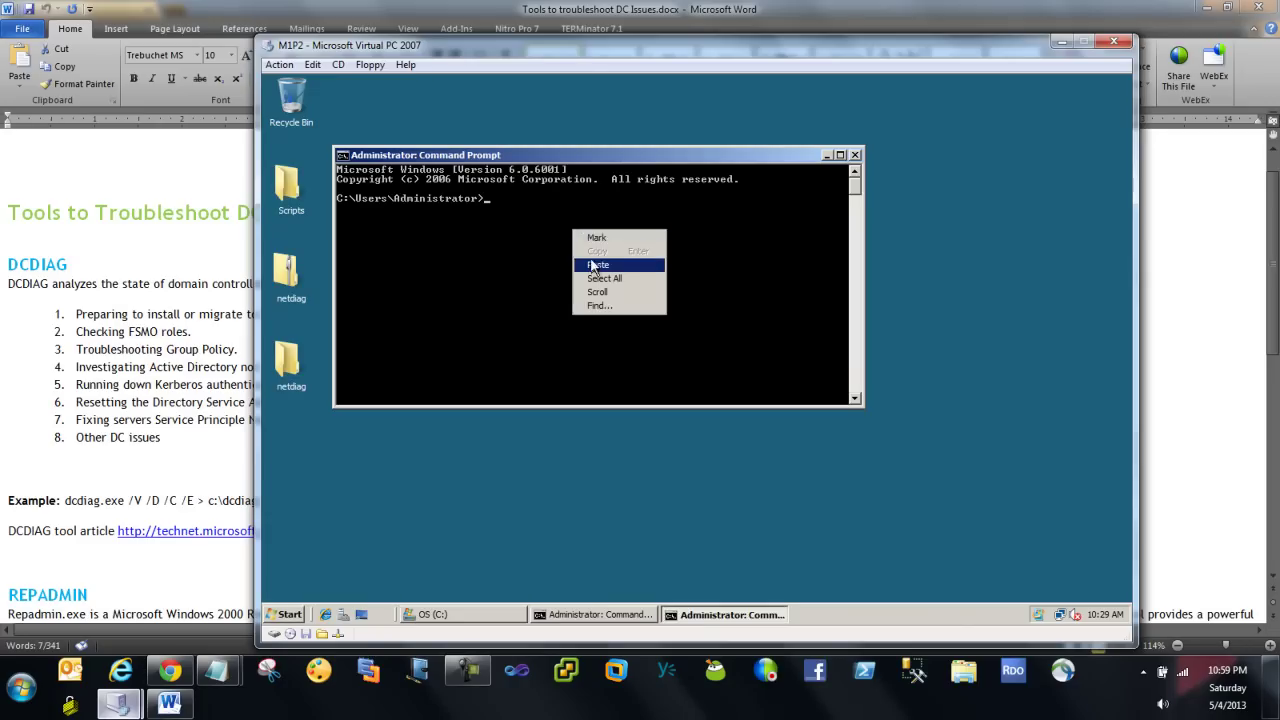
click(592, 264)
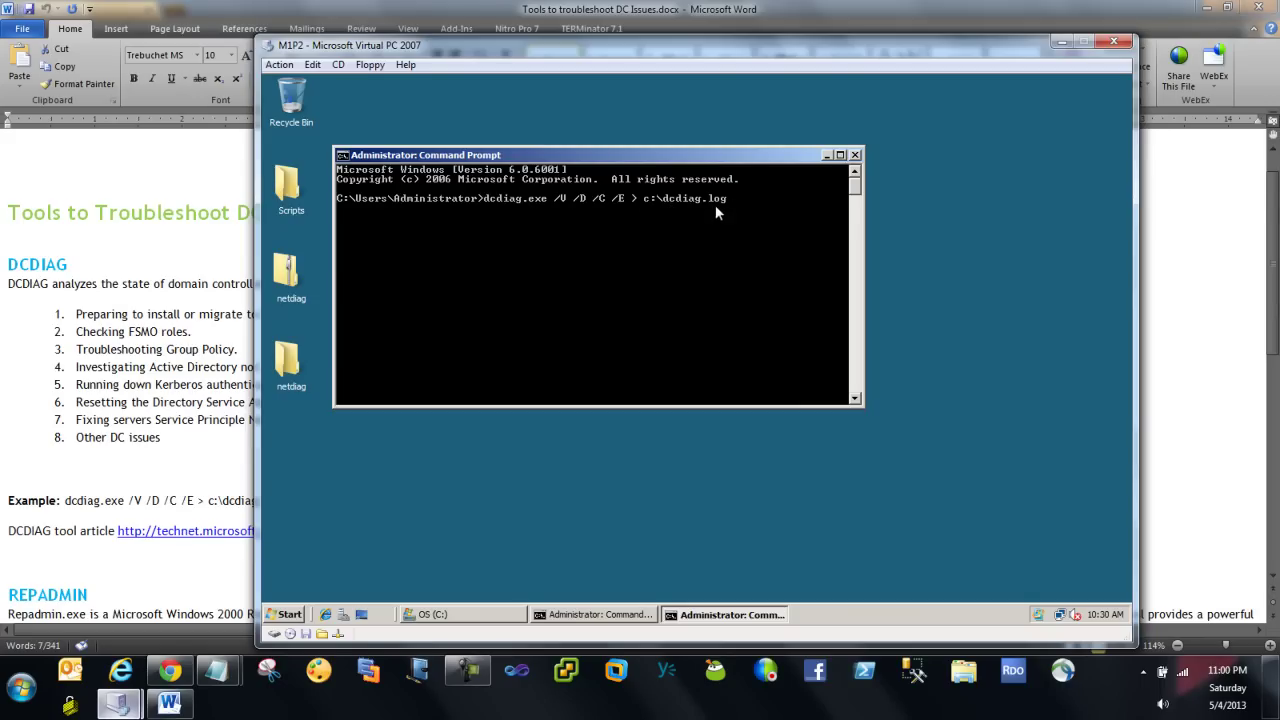
key(Return)
Step: Switch back to the Word document and review the REPADMIN, NETDIAG and DCDIAG sections again
key(alt+Tab)
scroll(41, 443, down, 5)
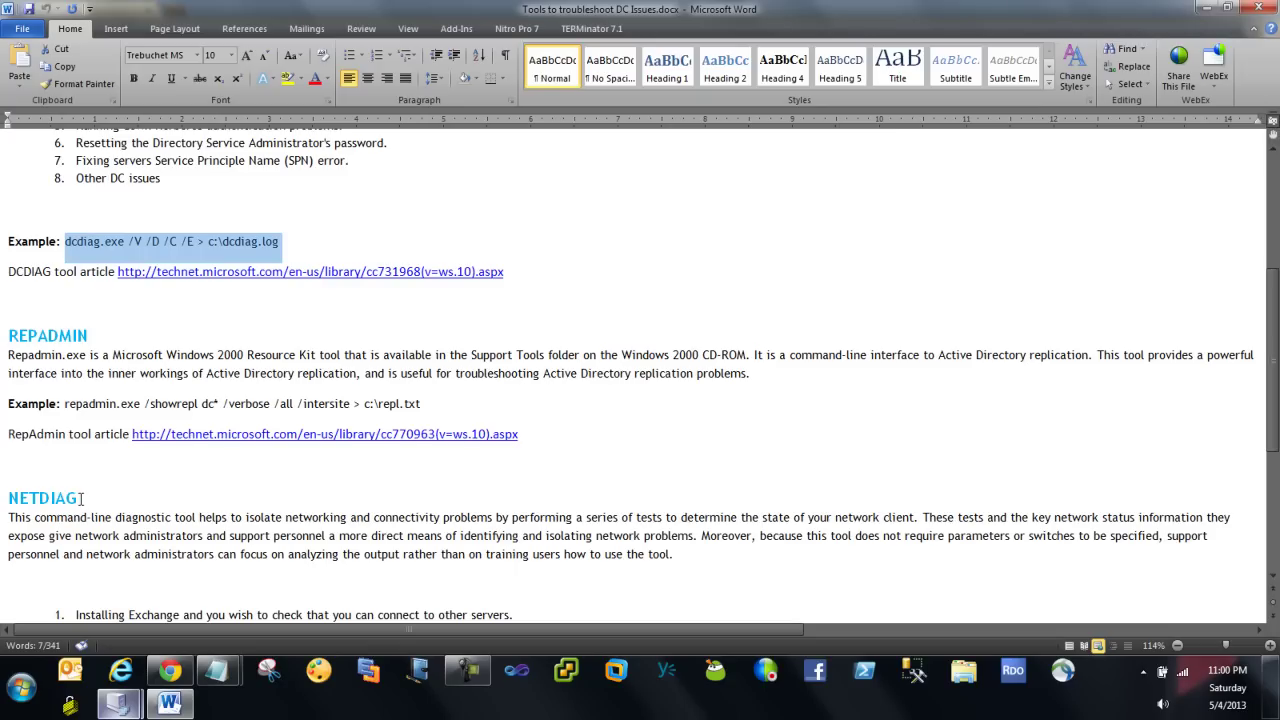
scroll(80, 490, up, 1)
scroll(78, 480, down, 2)
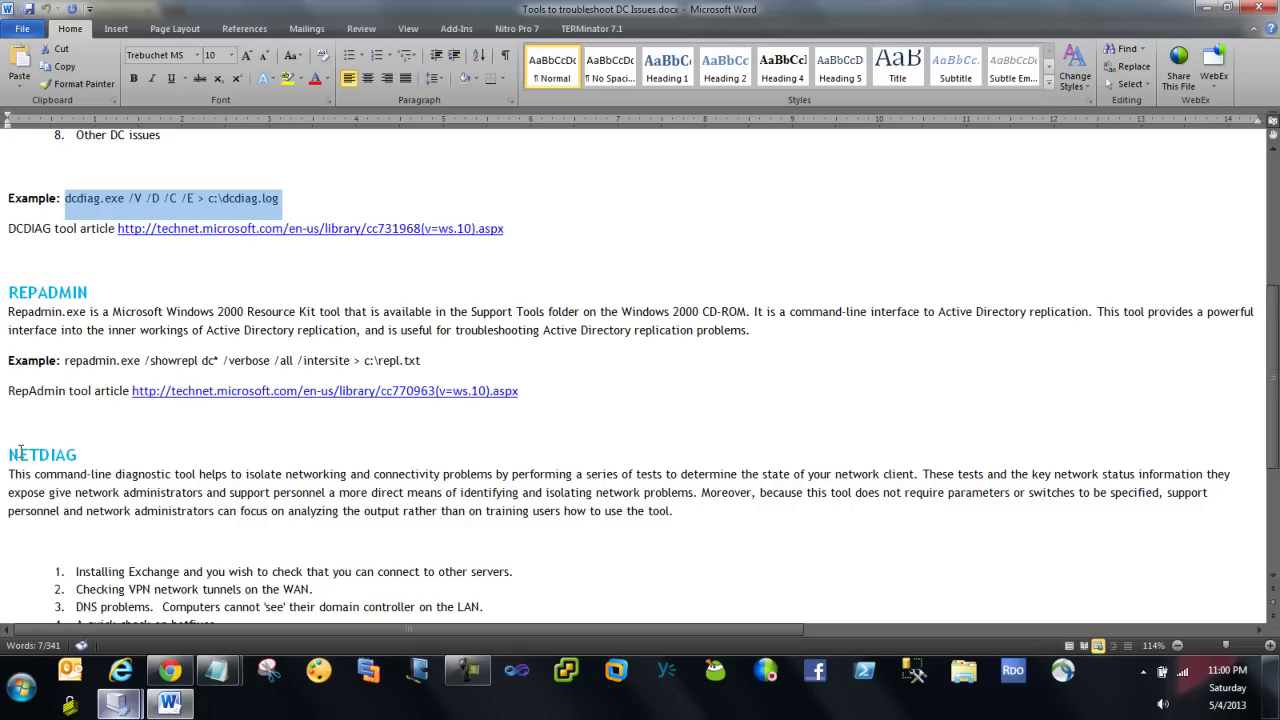
scroll(20, 453, up, 6)
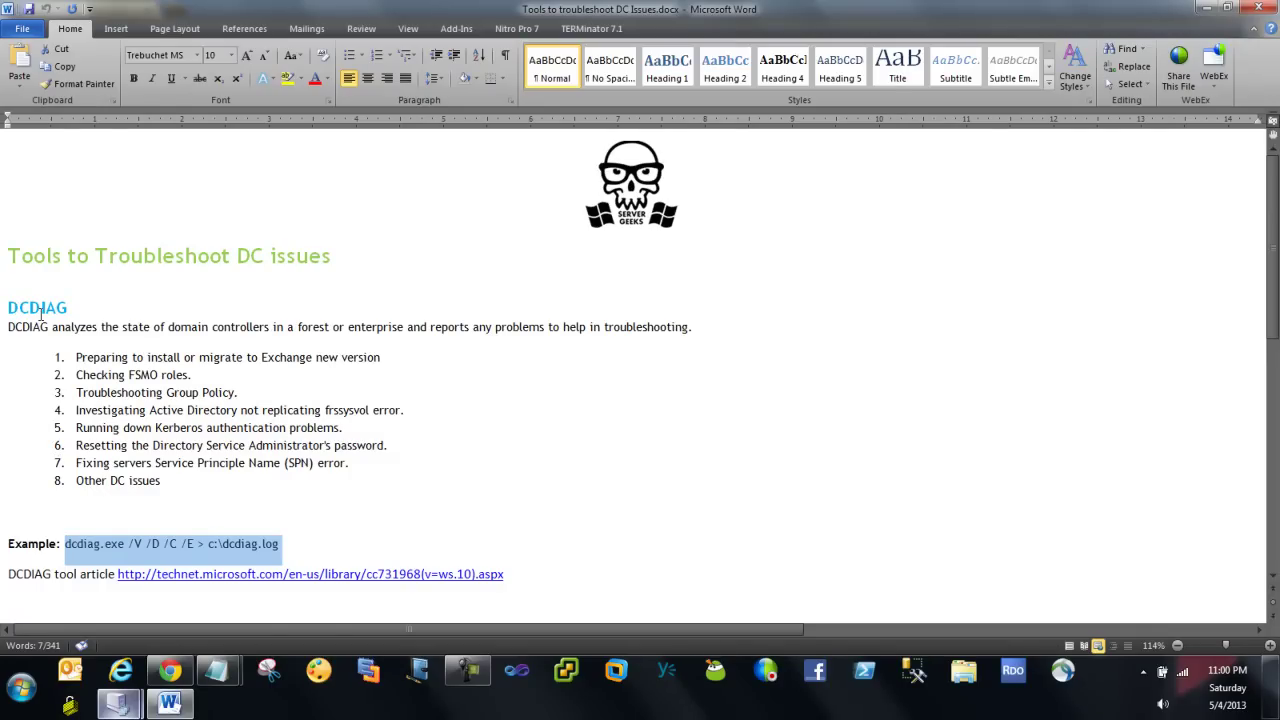
Step: Return to the M1P2 virtual machine and show the dcdiag log in a maximized Notepad window
mouse_move(122, 708)
click(127, 632)
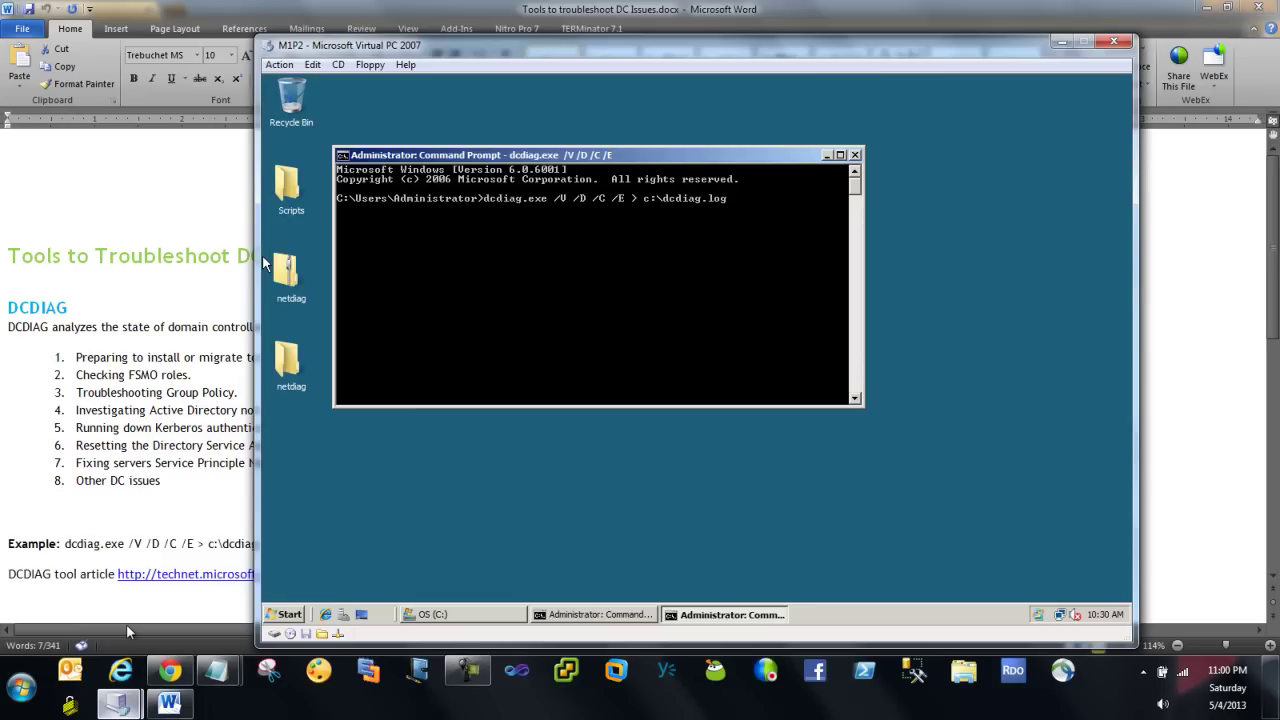
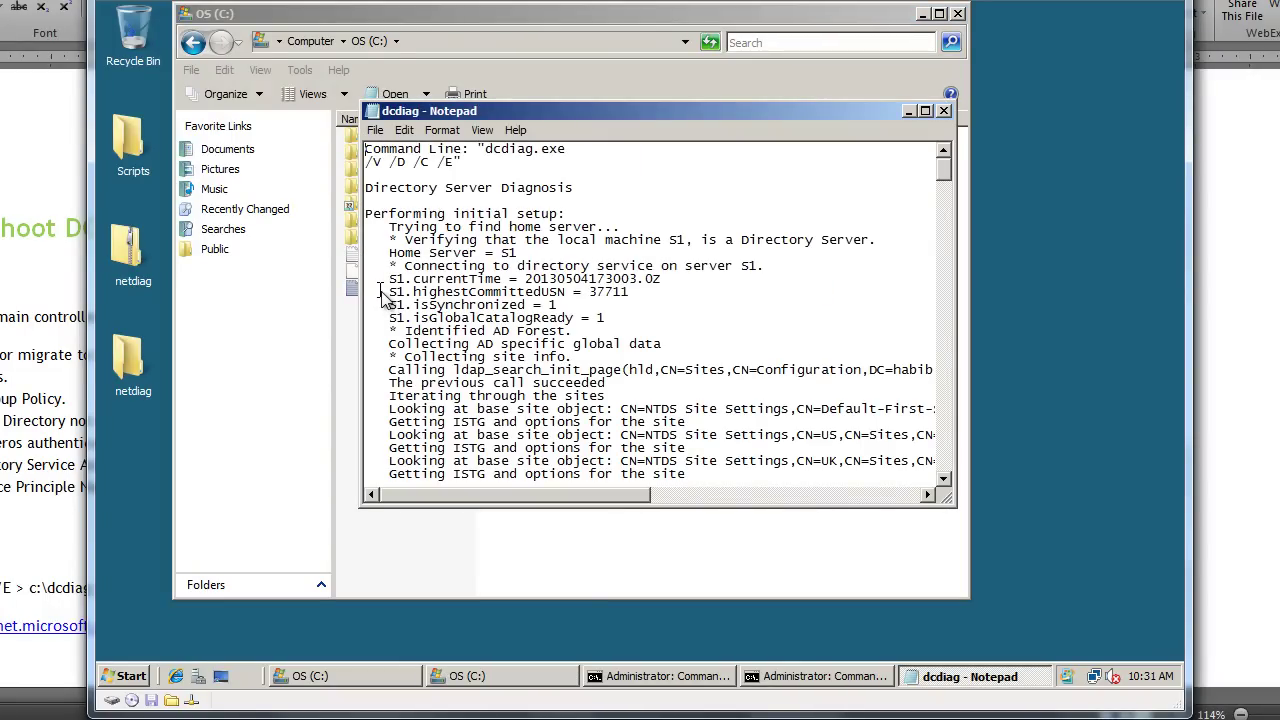
click(925, 111)
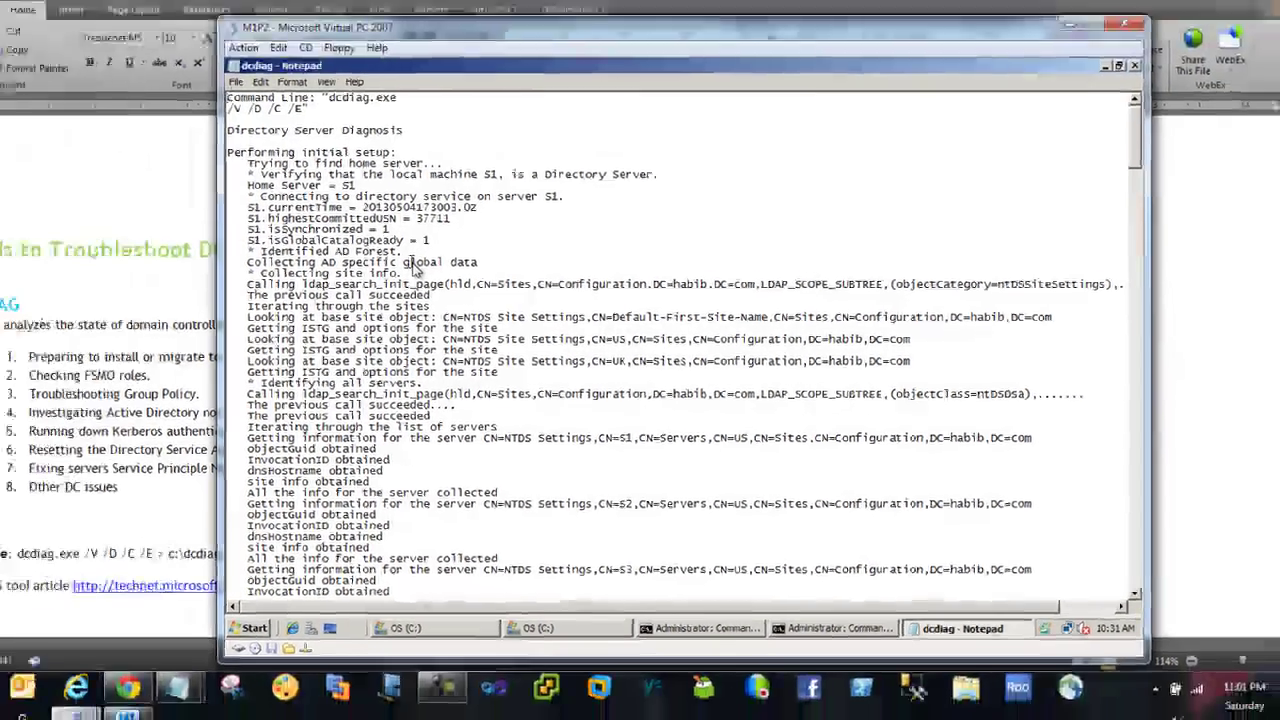
Step: Examine the dcdiag log from the initial setup through the server, site and naming context details to the connectivity and primary tests
scroll(320, 252, down, 4)
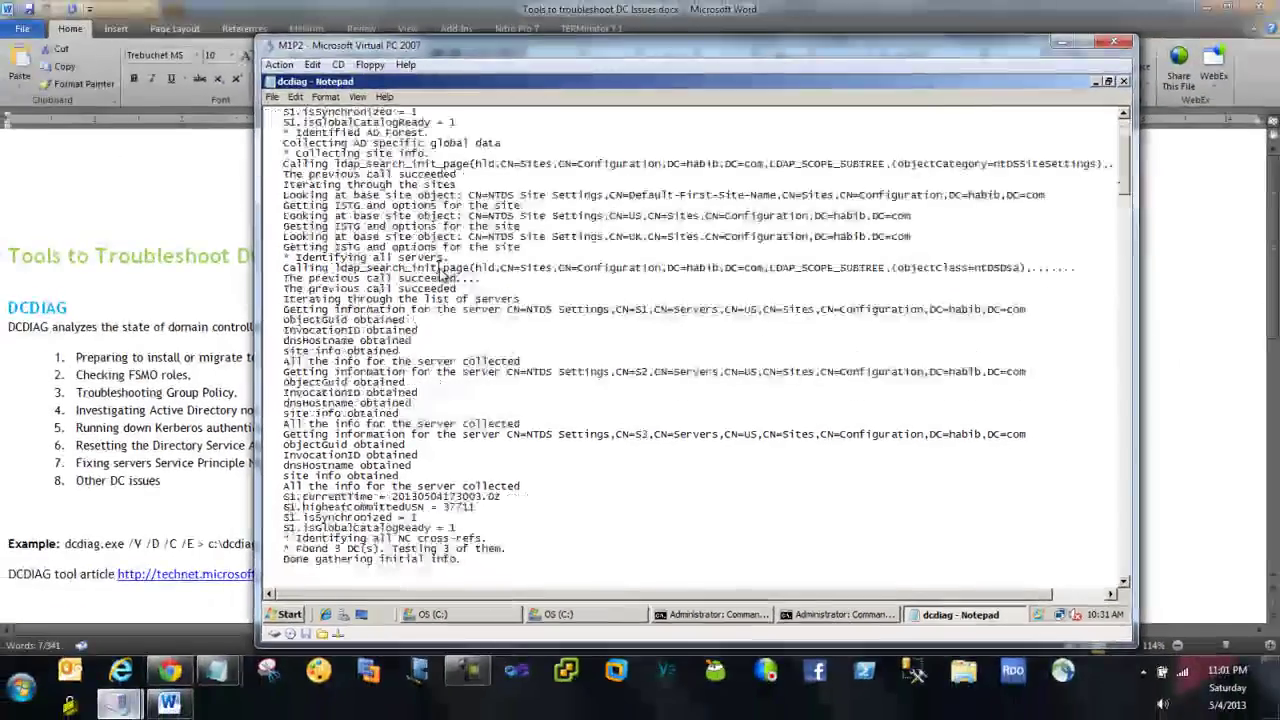
scroll(440, 272, down, 4)
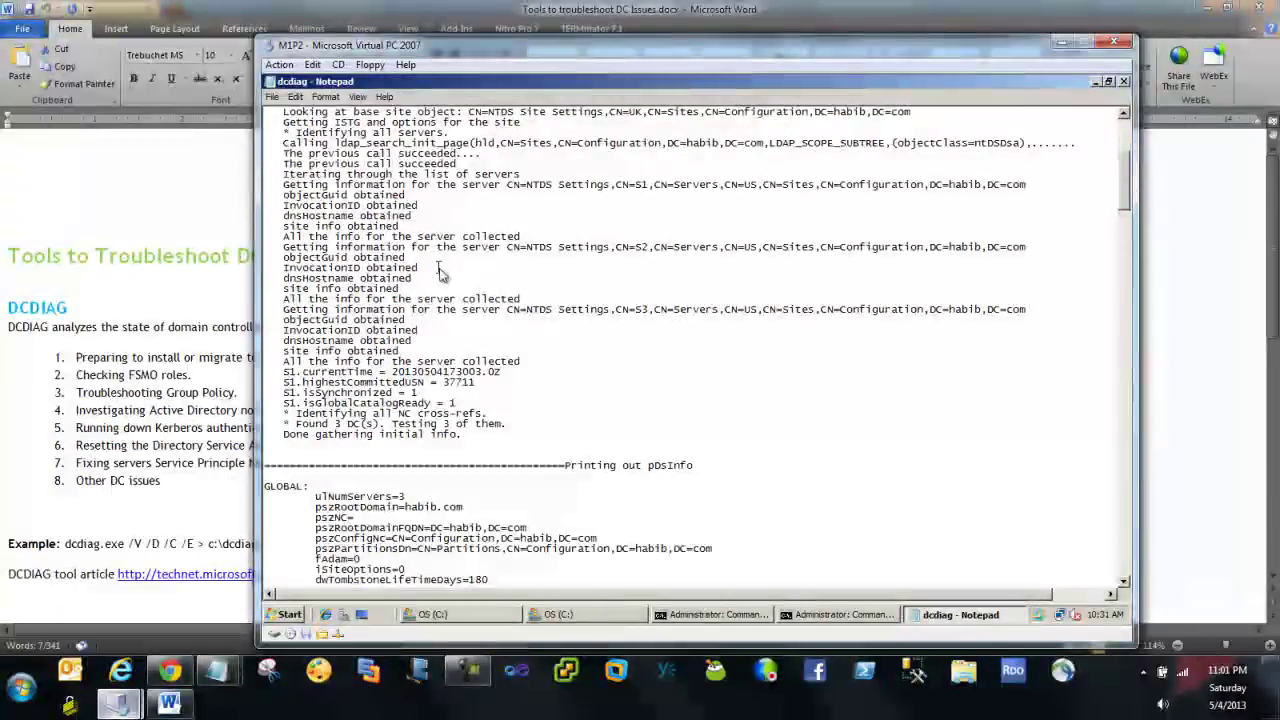
scroll(440, 272, down, 7)
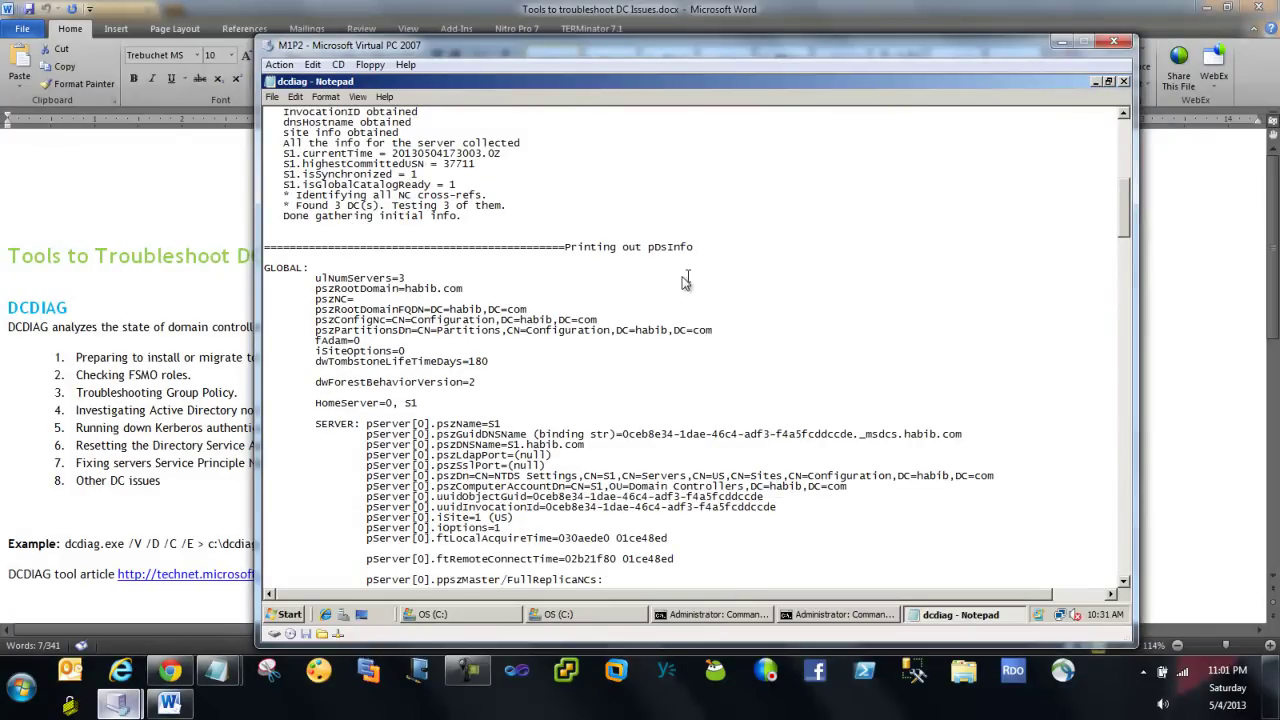
scroll(630, 278, down, 20)
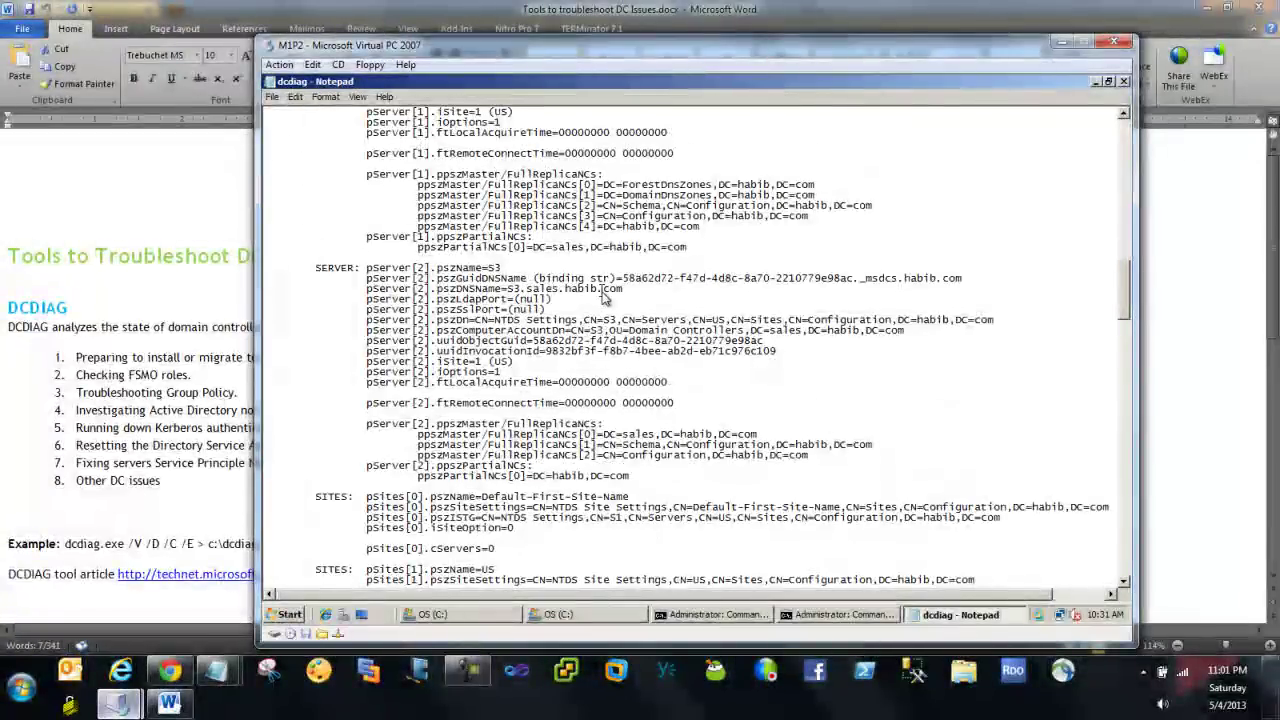
scroll(395, 318, down, 8)
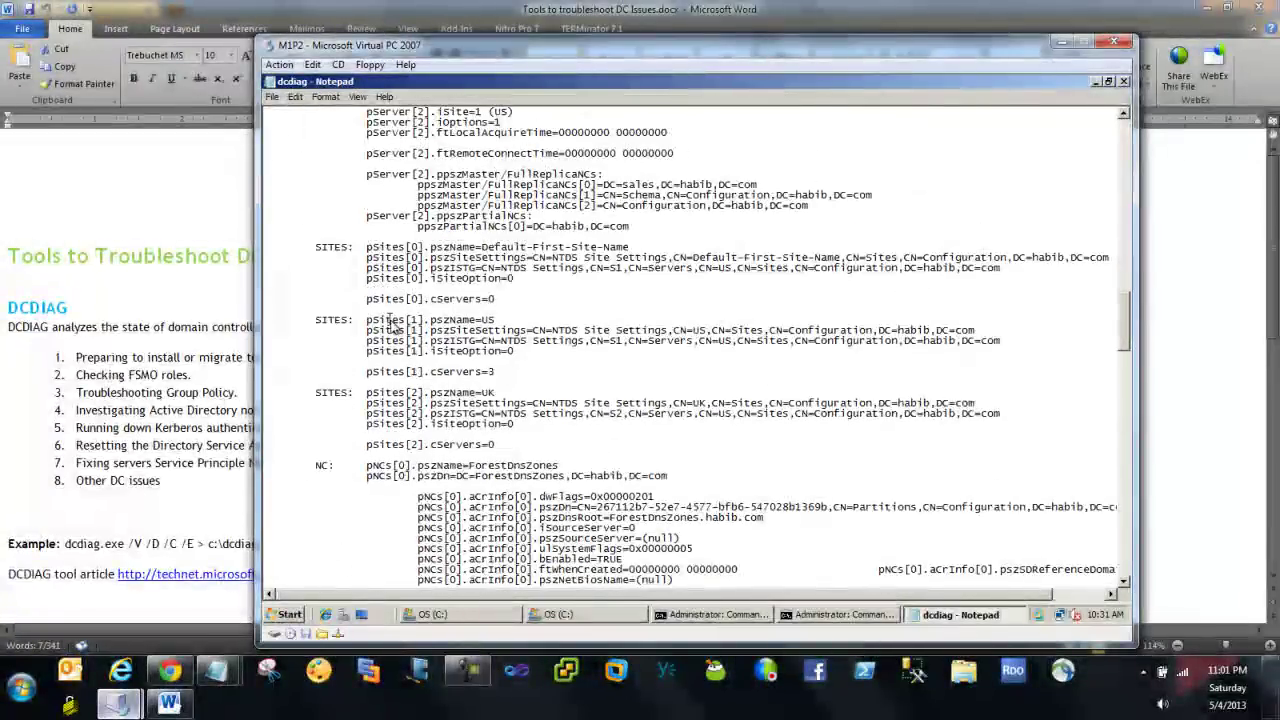
scroll(395, 328, down, 10)
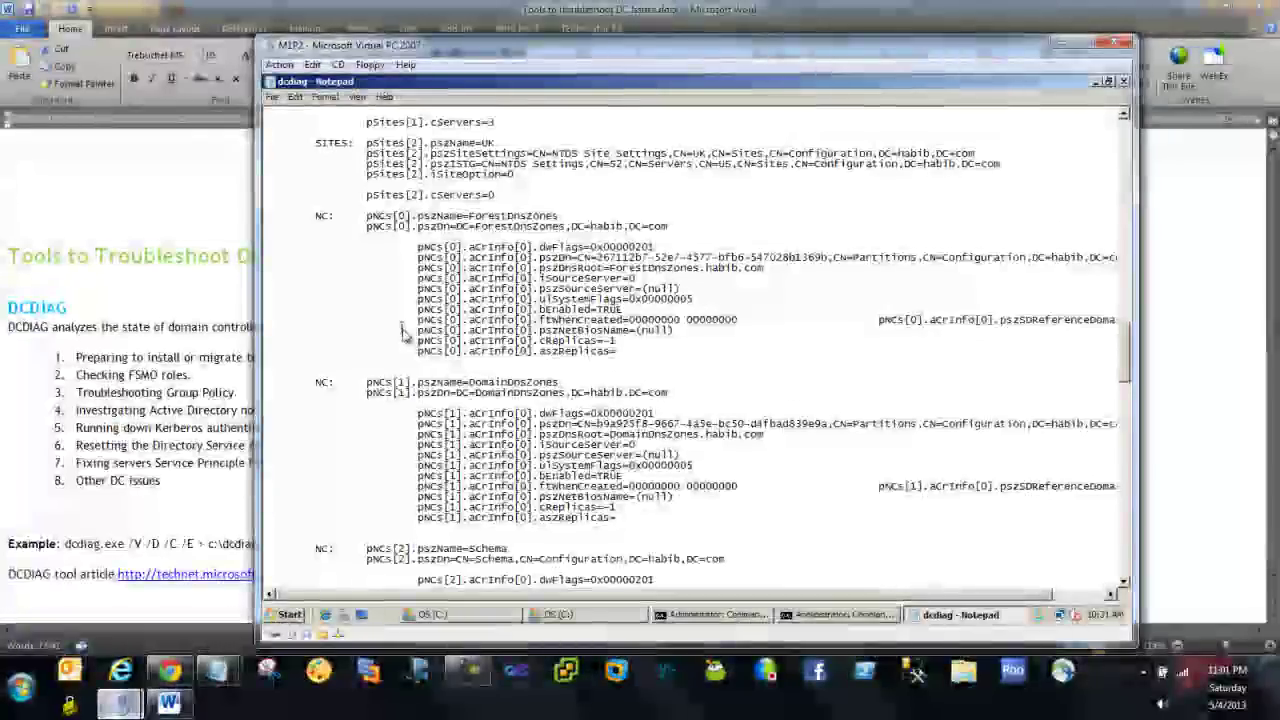
scroll(405, 338, down, 20)
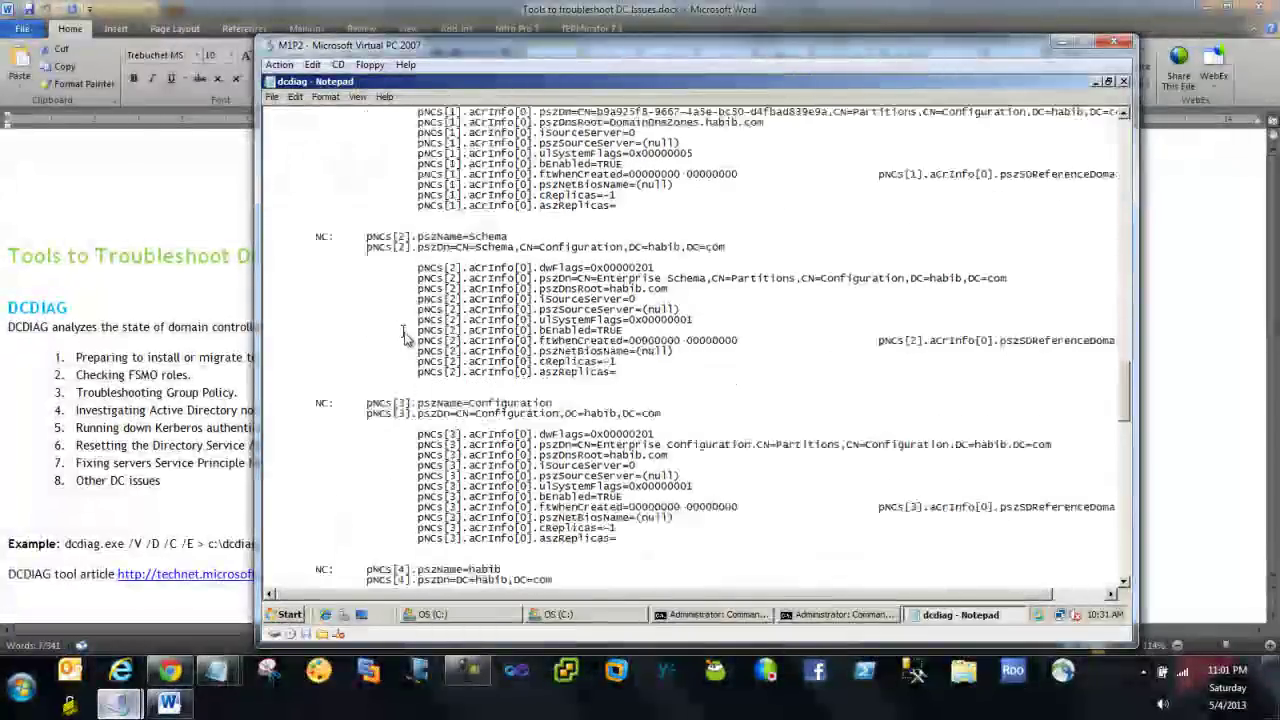
scroll(405, 338, down, 7)
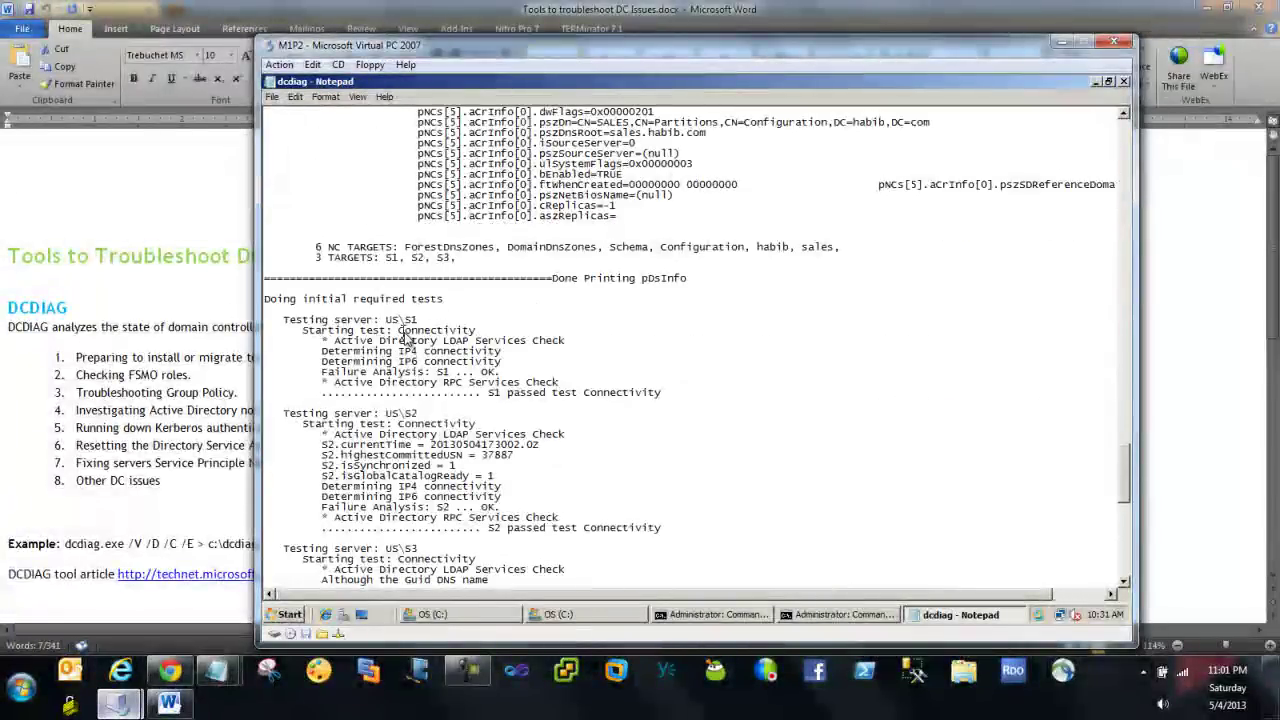
scroll(405, 338, down, 15)
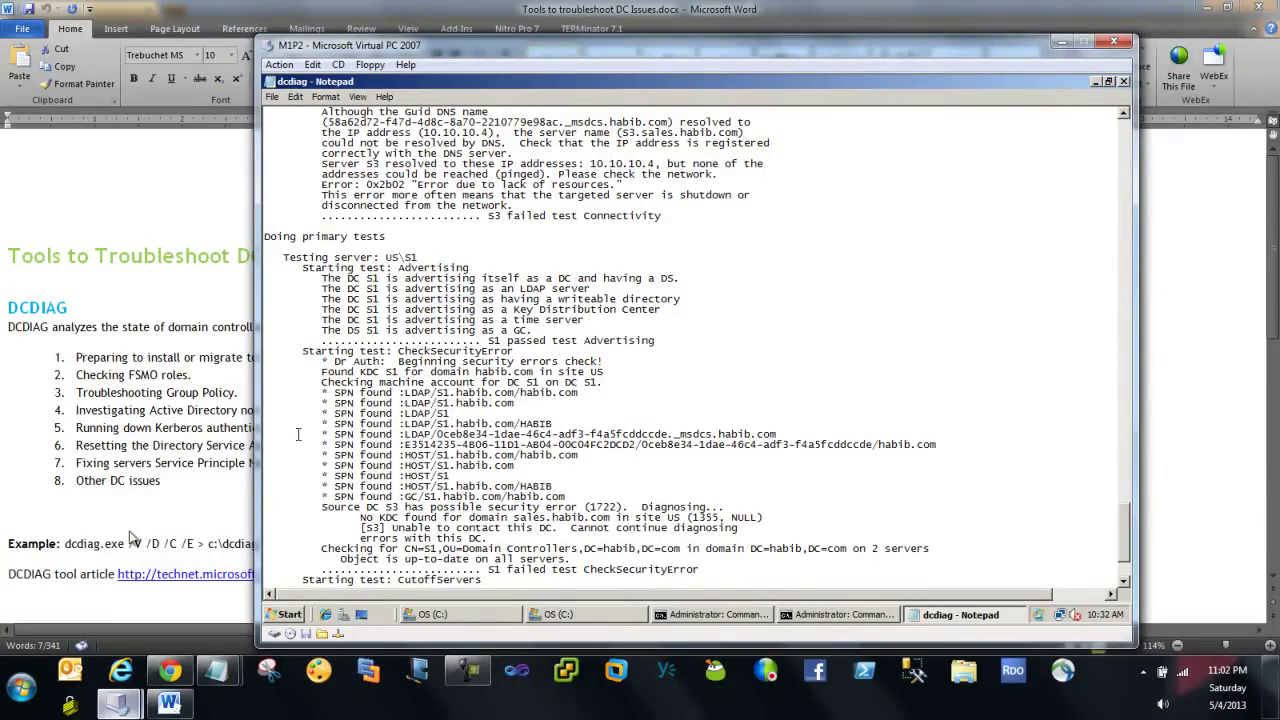
Step: Bring the Word document forward and check the DCDIAG tool article link
click(139, 592)
click(207, 594)
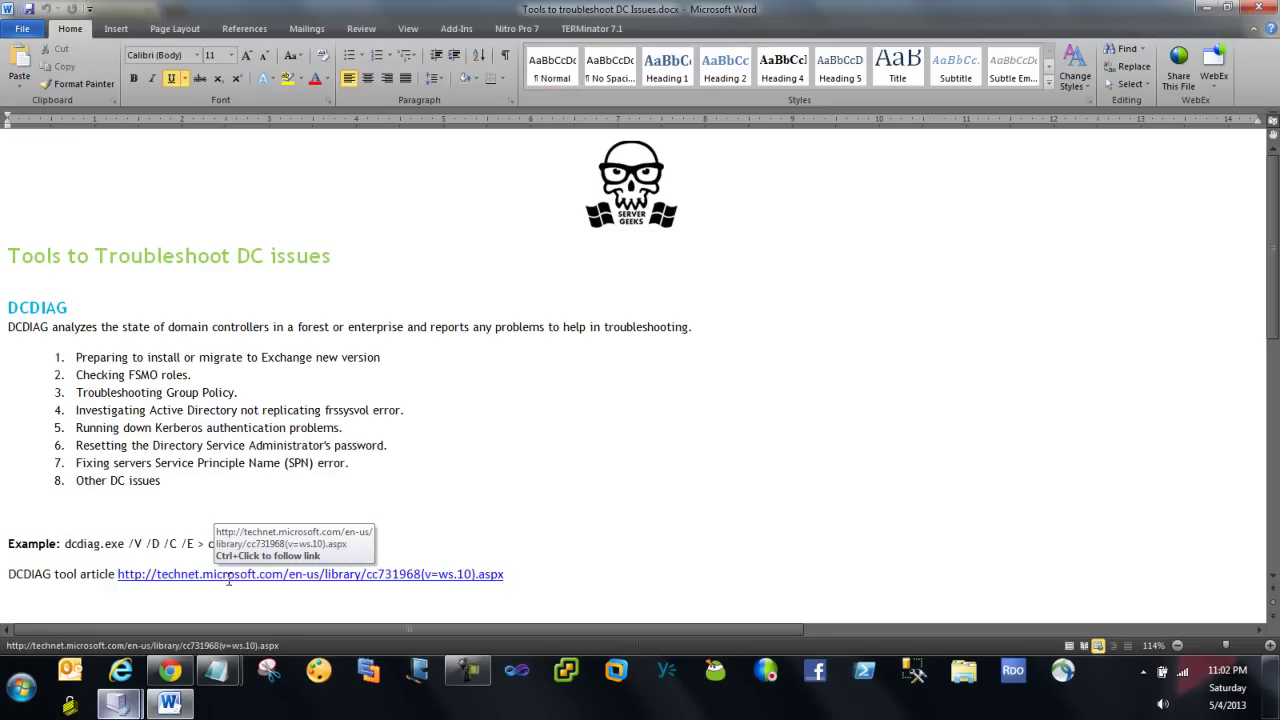
Step: Return to the dcdiag log in the M1P2 virtual machine and re-examine the primary tests and the servers' connectivity tests
mouse_move(118, 705)
click(139, 622)
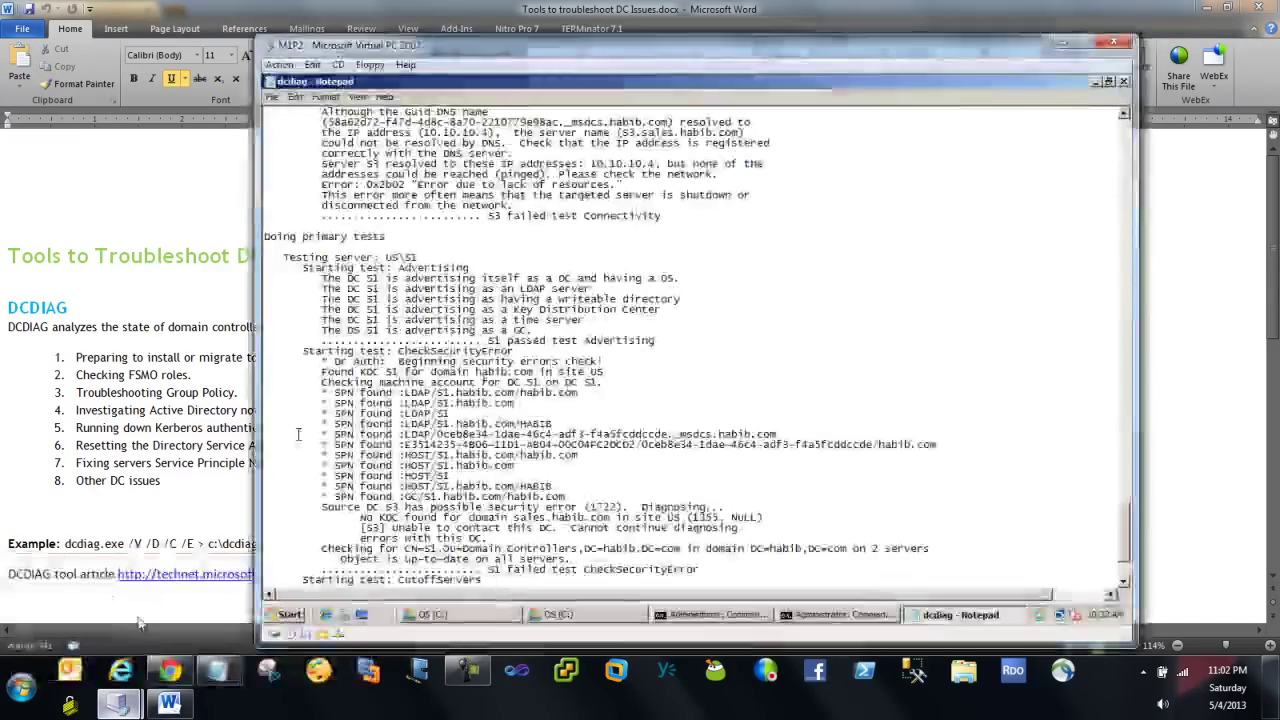
scroll(440, 245, down, 3)
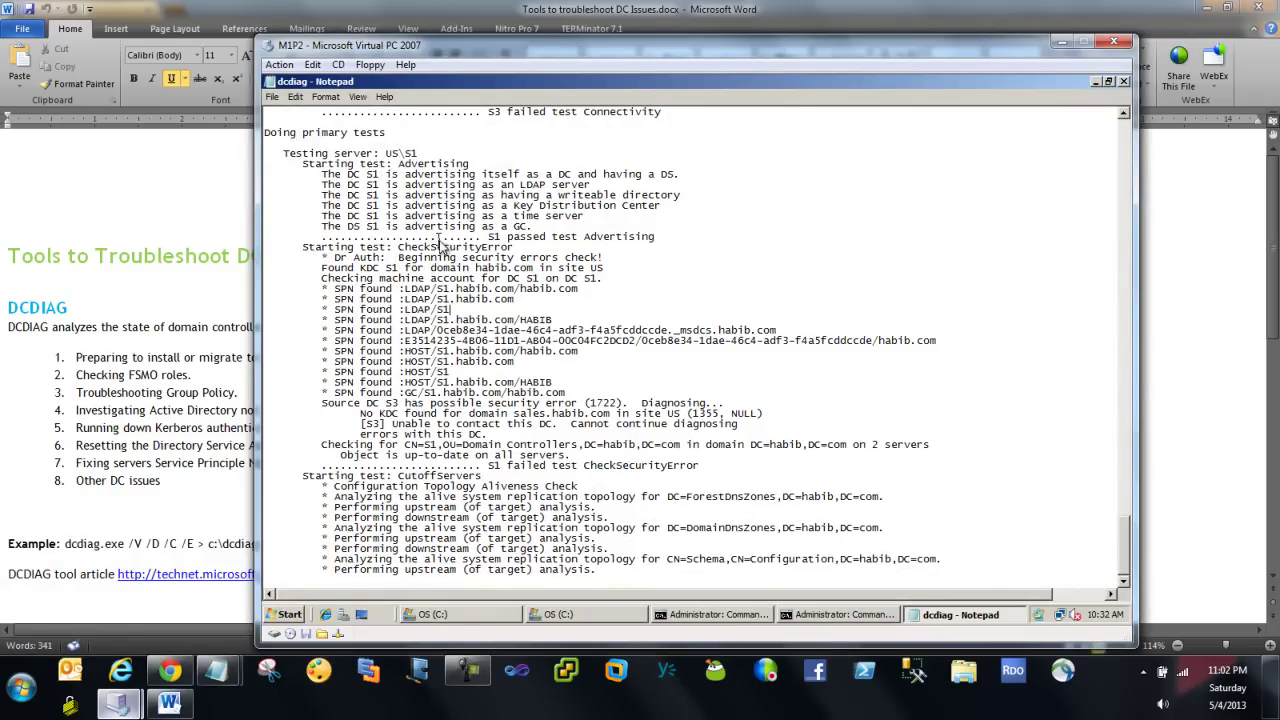
scroll(600, 390, up, 4)
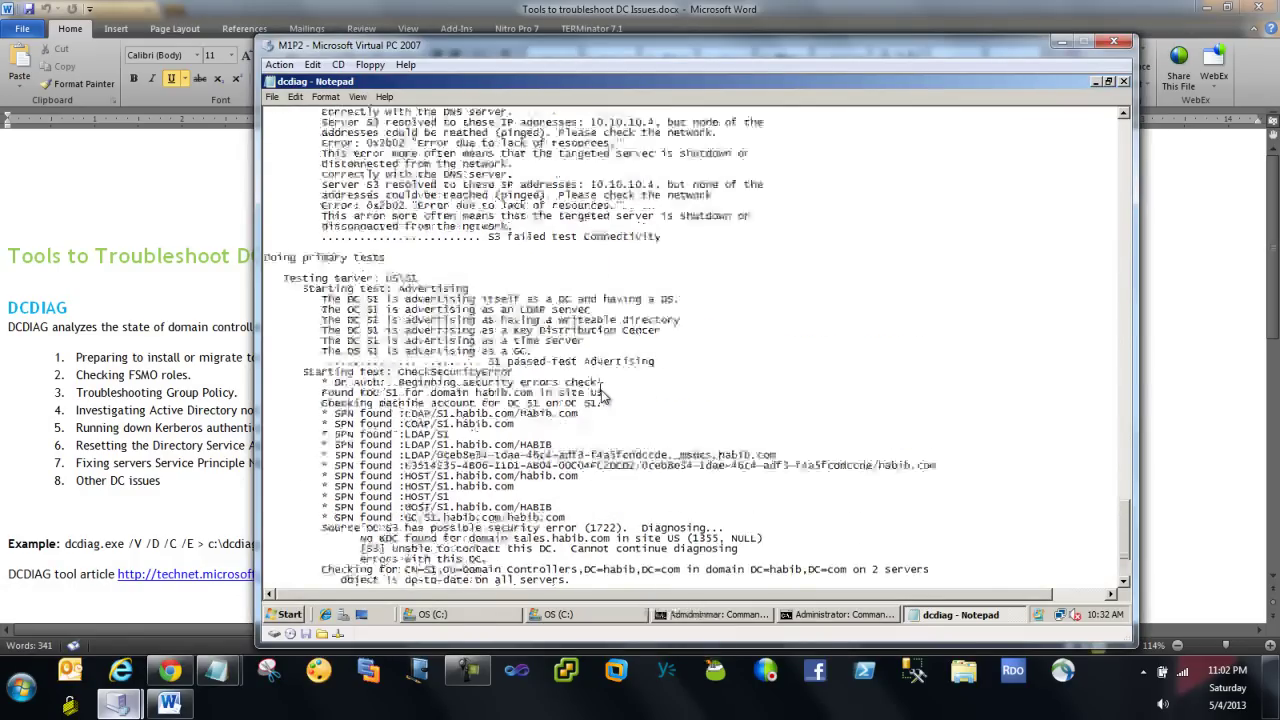
scroll(600, 395, up, 15)
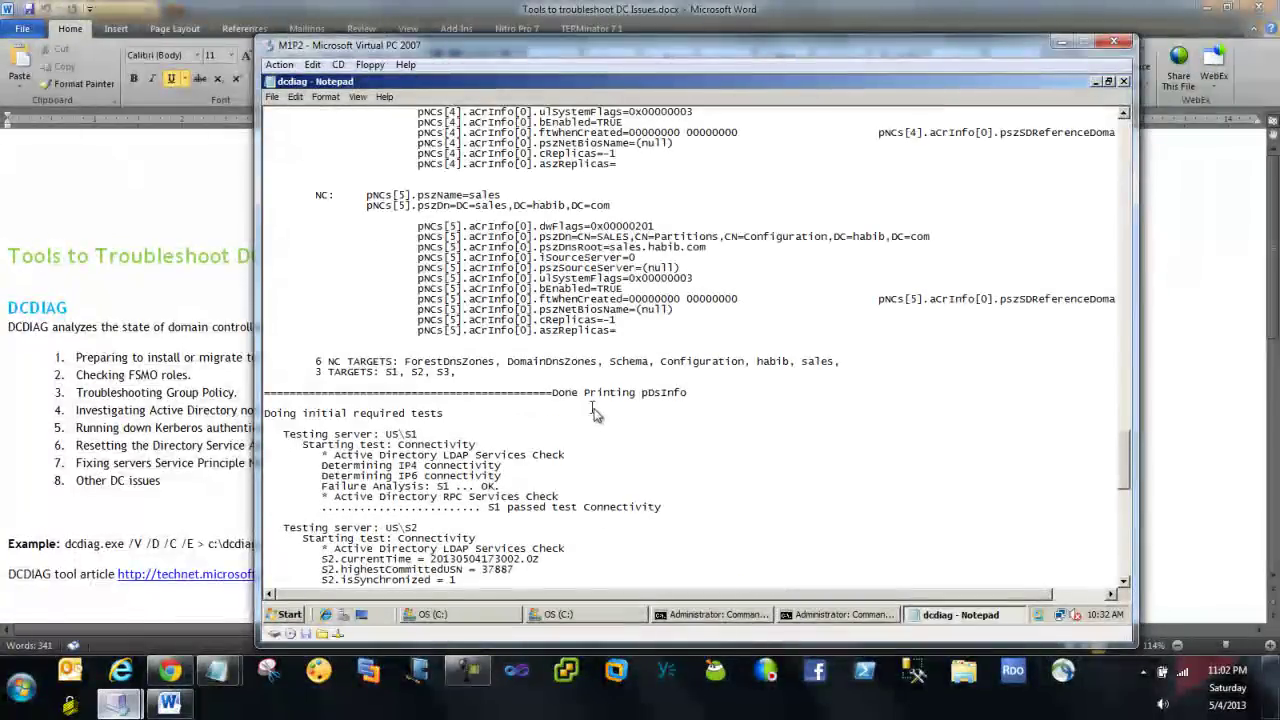
scroll(628, 403, down, 8)
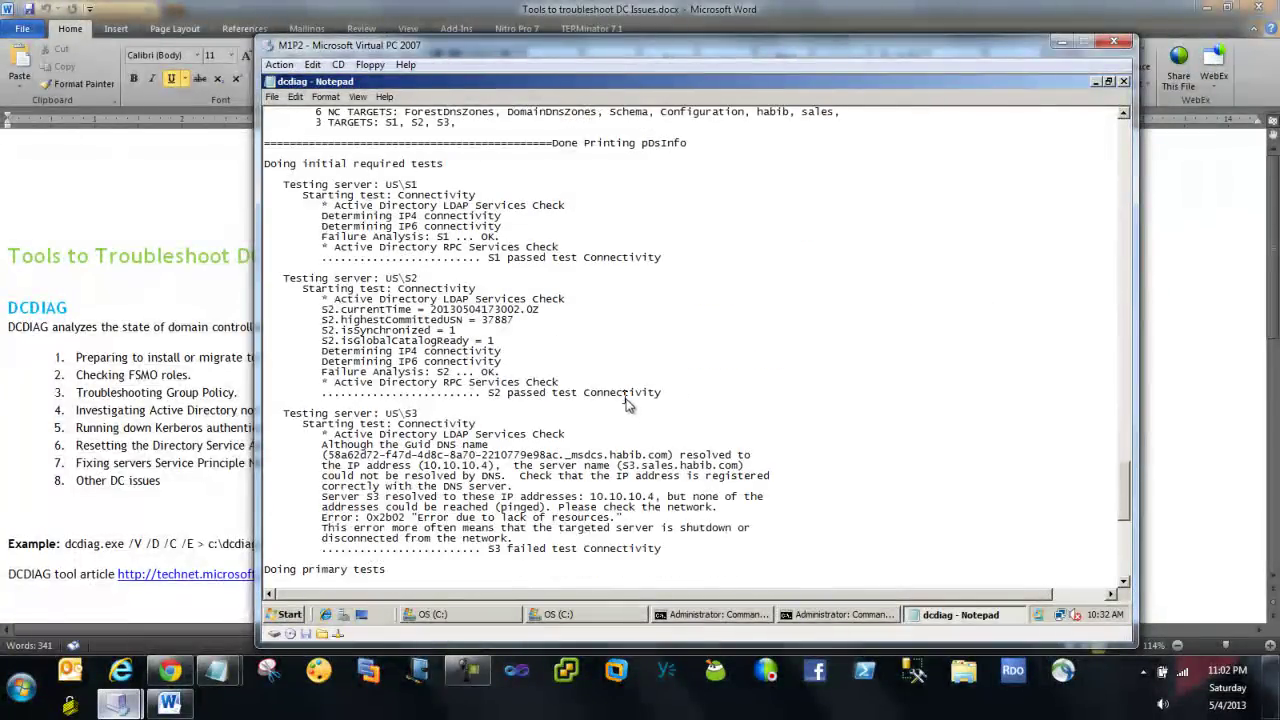
Step: Highlight the S3 server's failed connectivity result in the dcdiag log and examine the S1 primary tests
drag(488, 549, 682, 556)
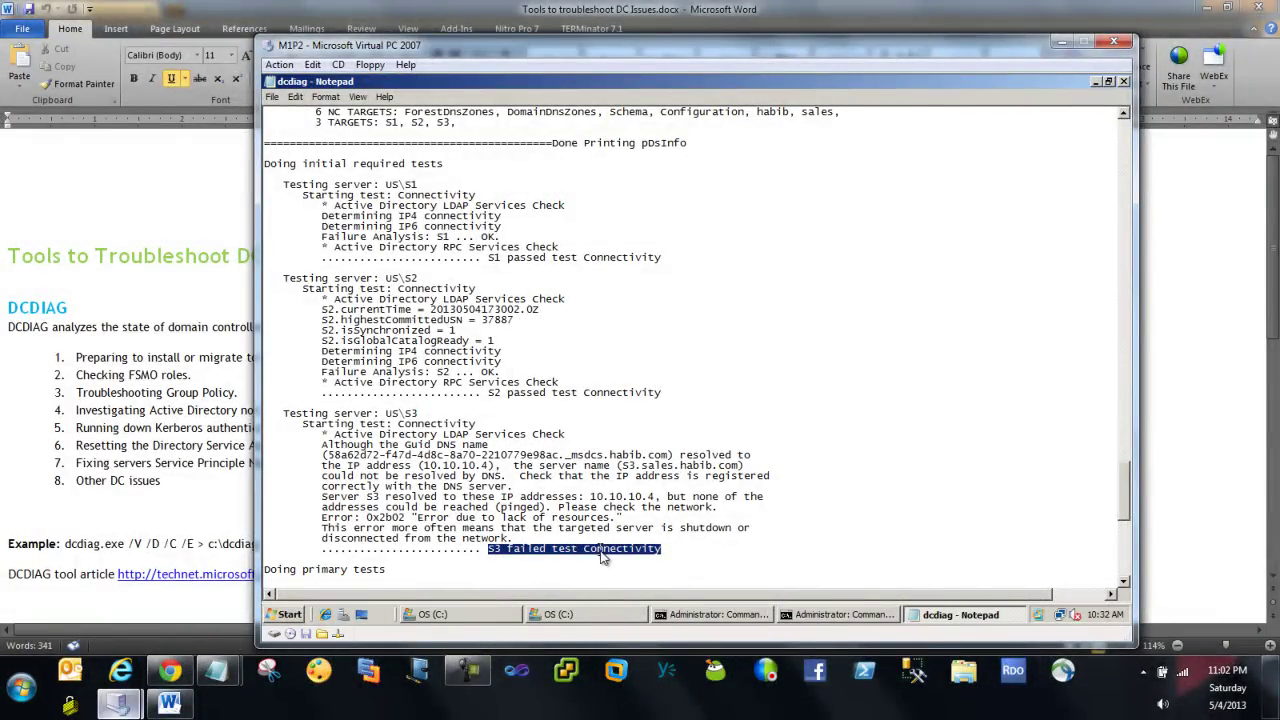
drag(505, 553, 492, 557)
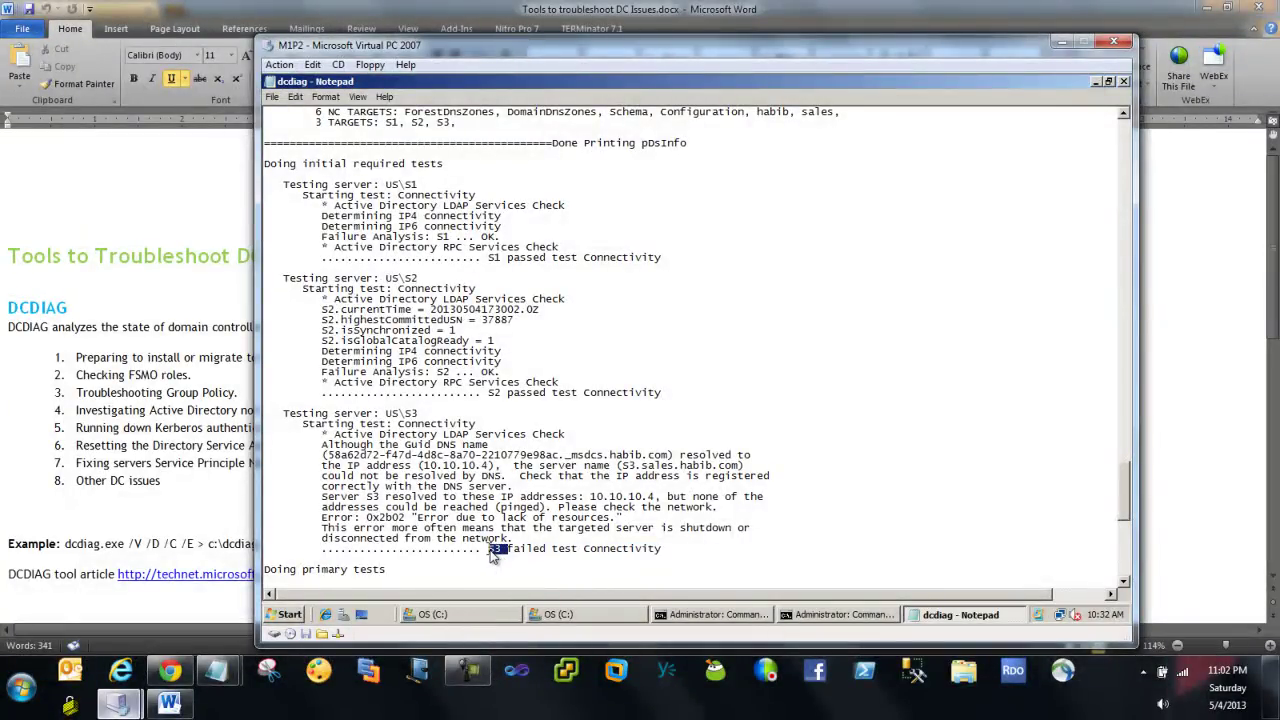
click(499, 562)
drag(386, 414, 399, 415)
drag(490, 549, 686, 557)
scroll(626, 430, down, 14)
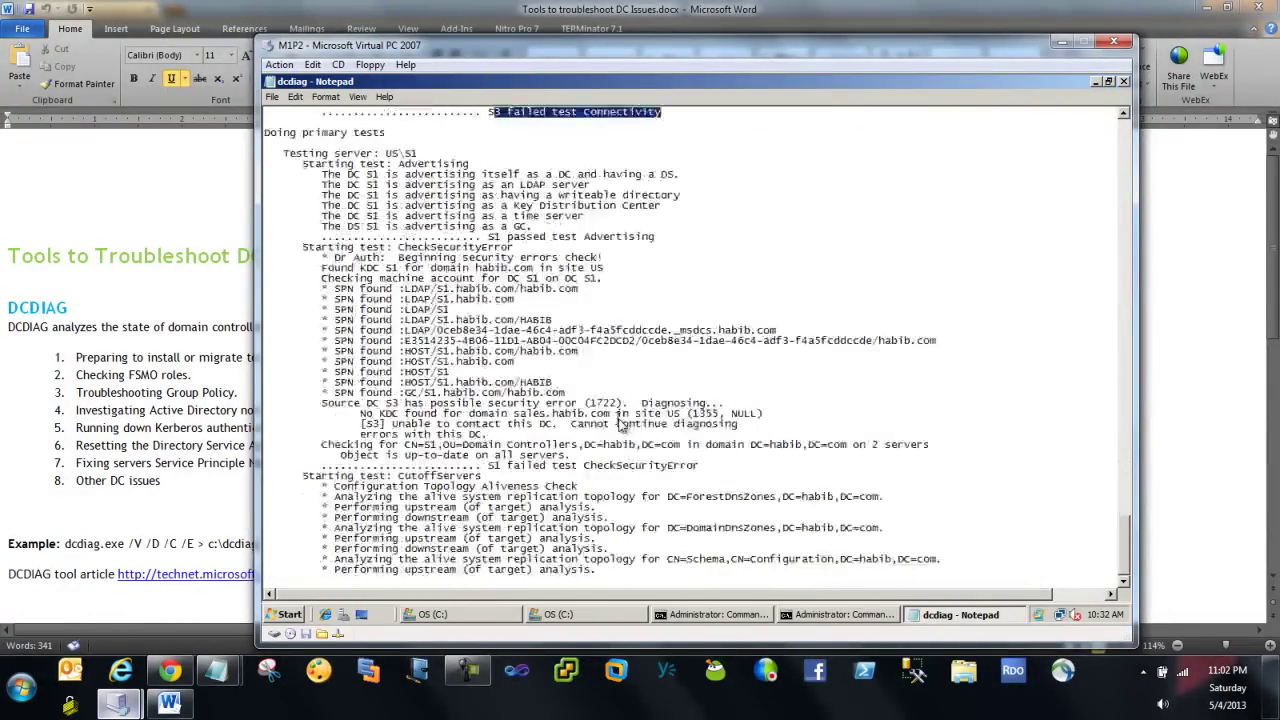
Step: Close the dcdiag log, refresh the OS (C:) folder, and reopen the log to check its latest test entries
click(1123, 81)
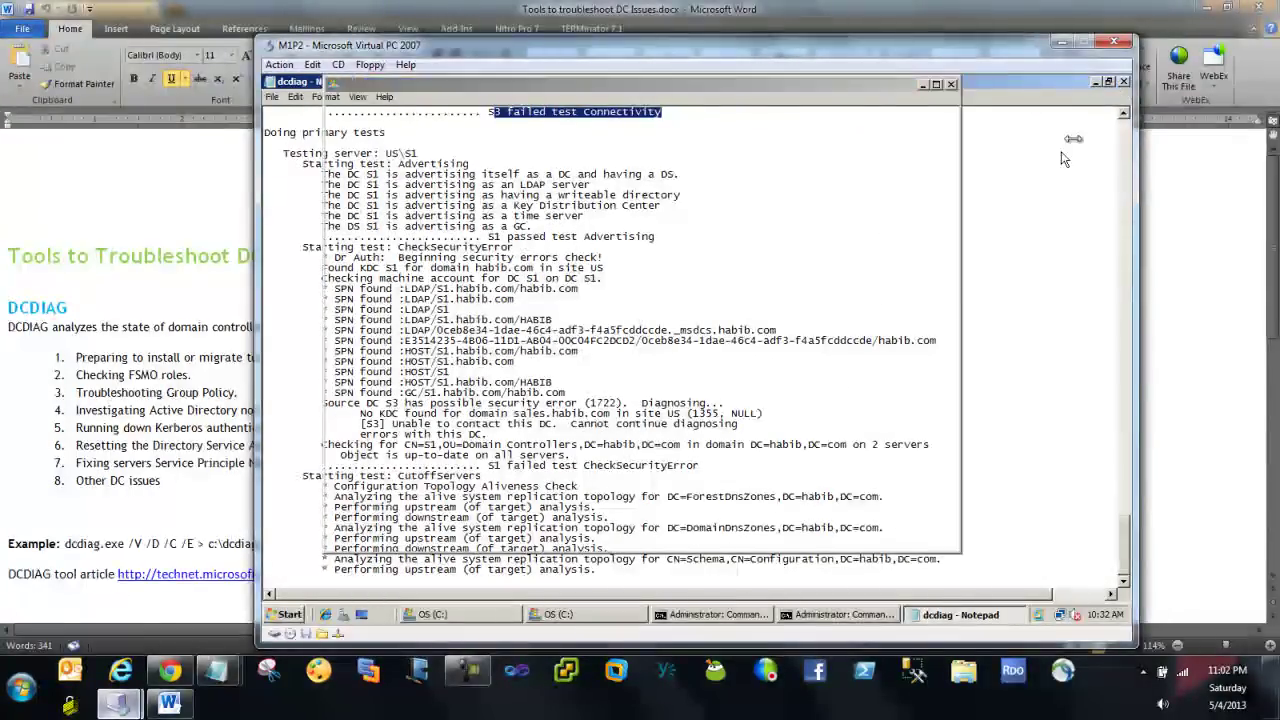
right_click(758, 397)
click(785, 466)
click(832, 614)
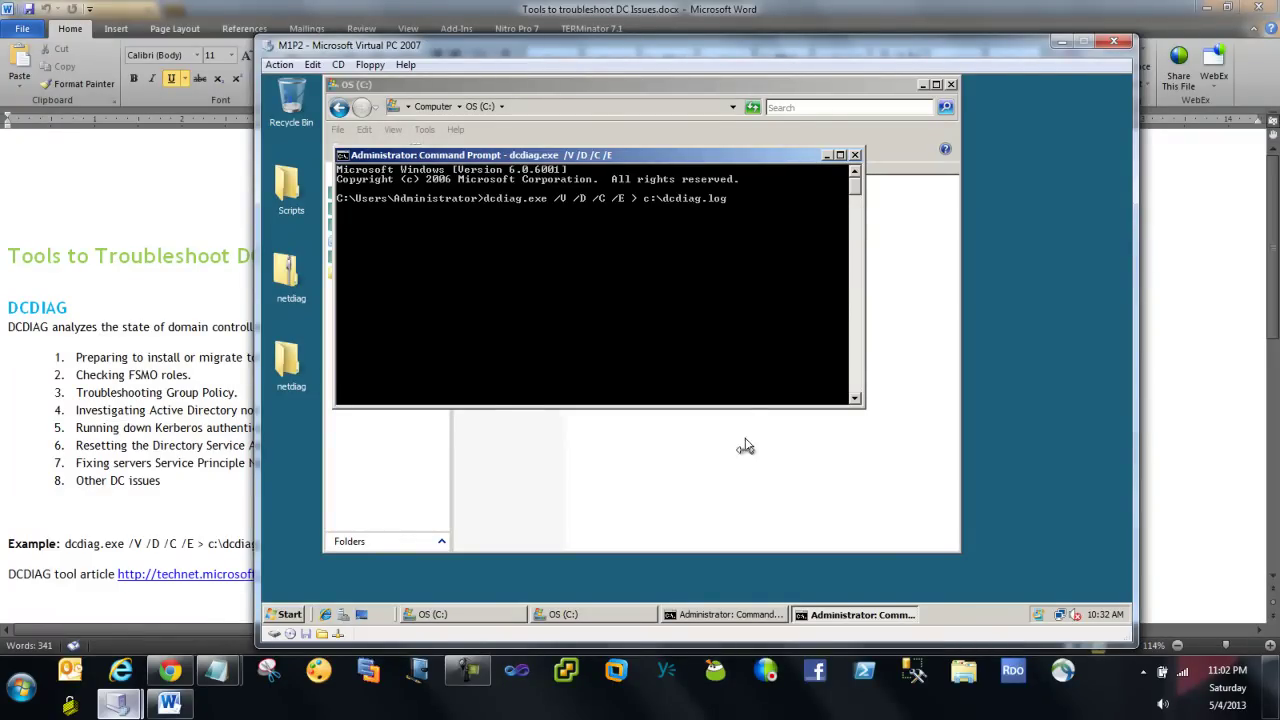
click(708, 472)
double_click(490, 305)
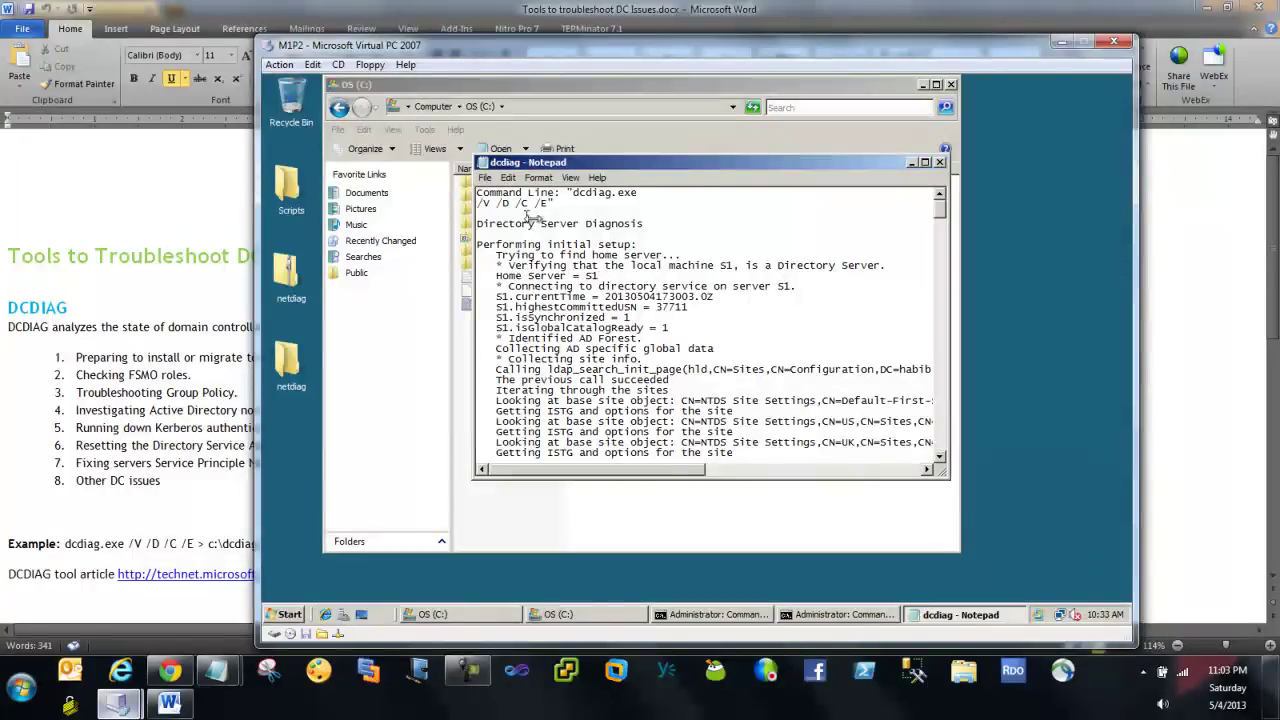
drag(940, 212, 960, 458)
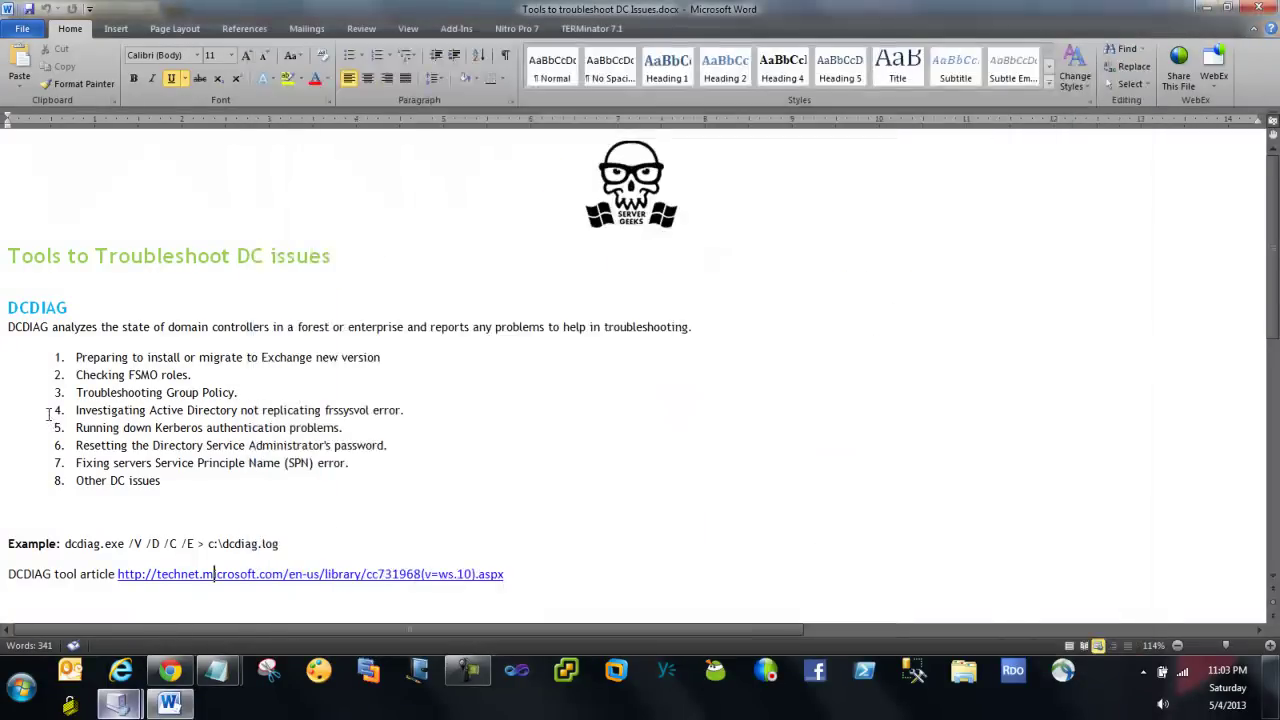
Step: Return to the Word document and highlight the numbered list of DCDIAG uses
click(53, 418)
drag(75, 357, 280, 488)
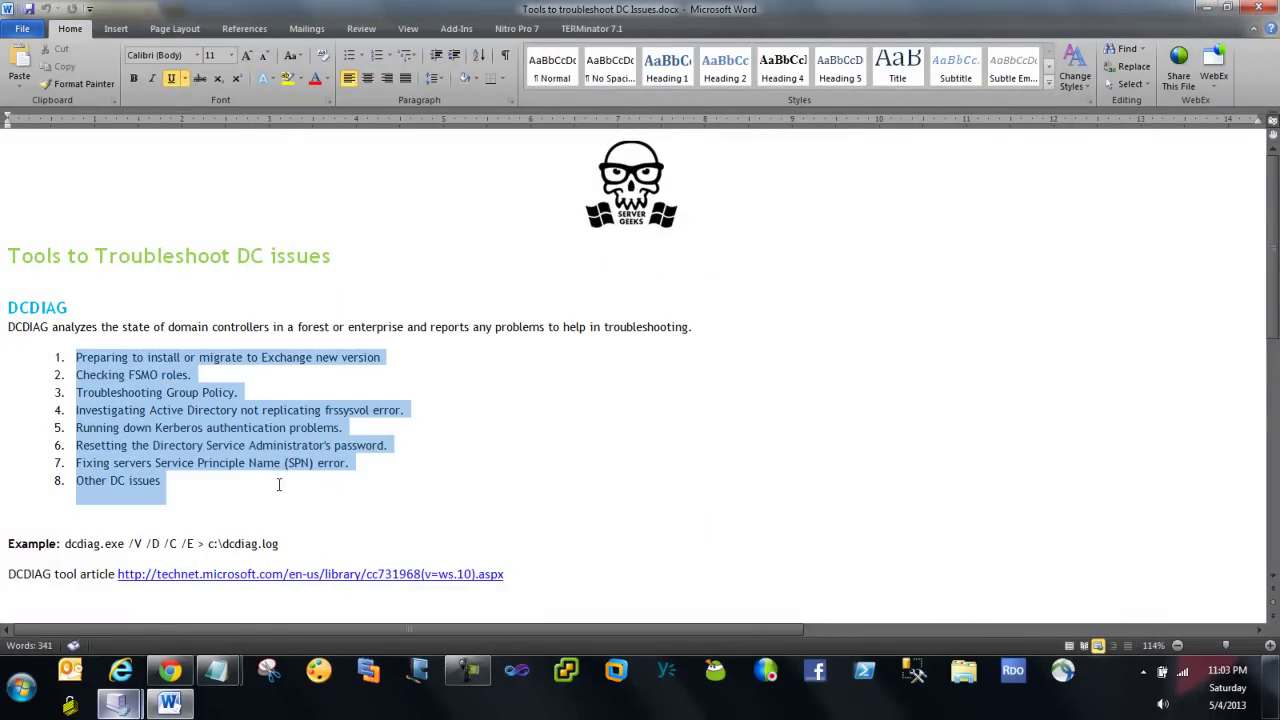
click(199, 491)
Step: Review the REPADMIN section and highlight the verbose option in its example command
scroll(200, 486, down, 2)
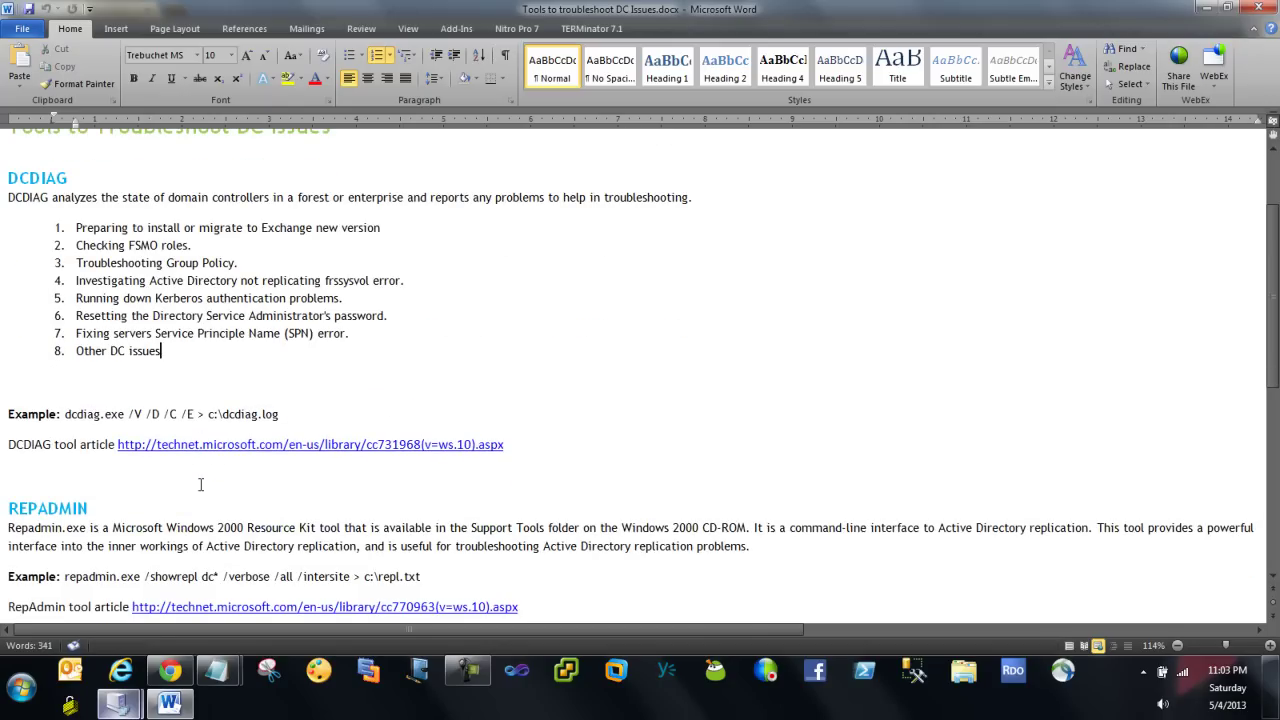
scroll(200, 485, down, 2)
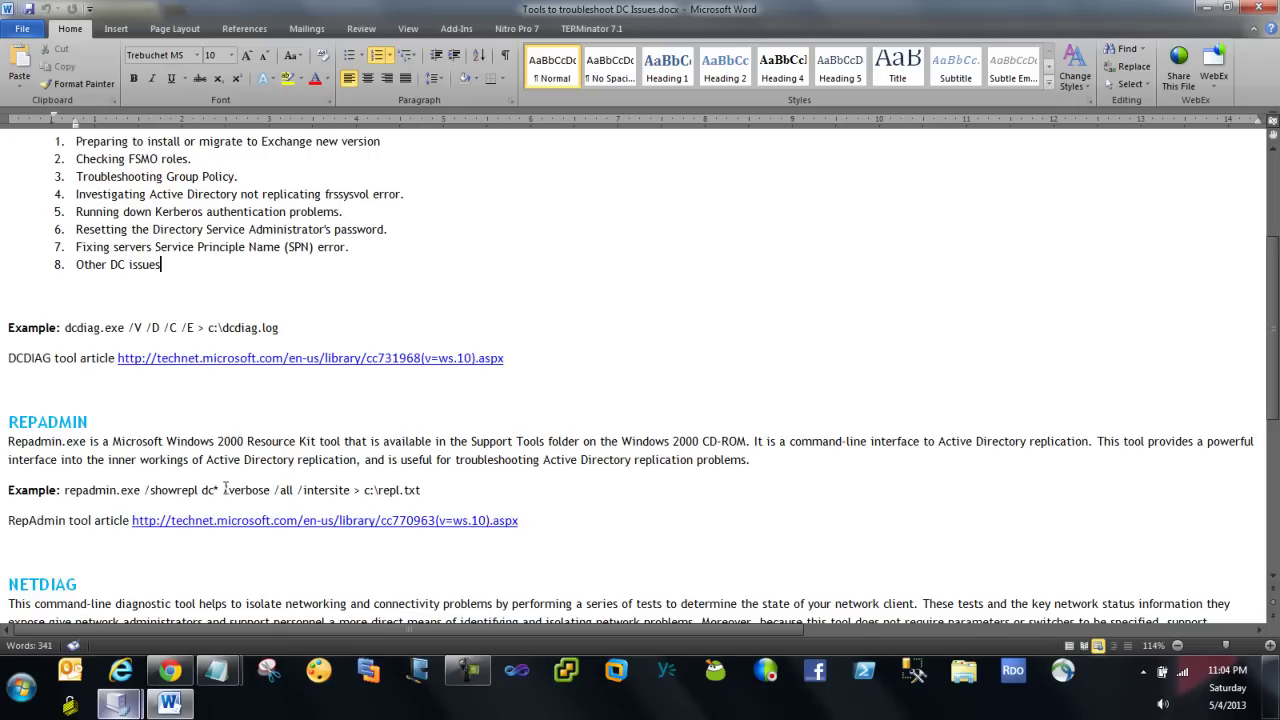
drag(229, 490, 273, 491)
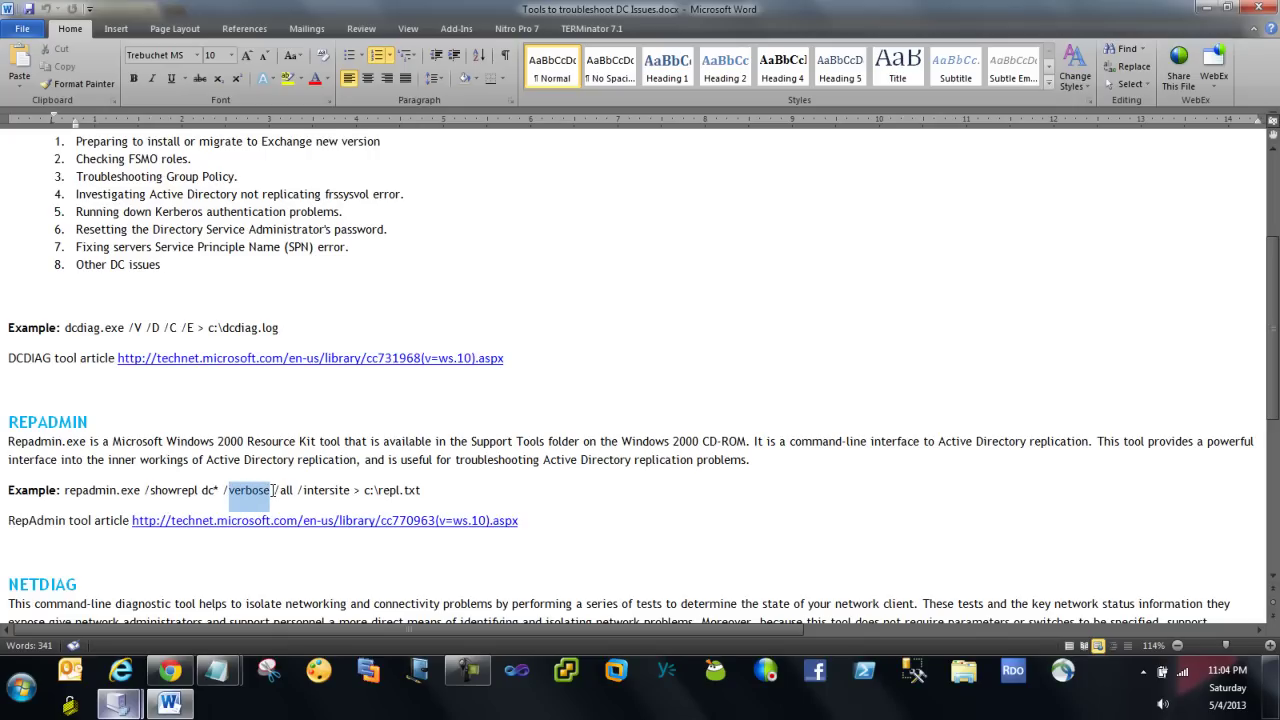
click(473, 491)
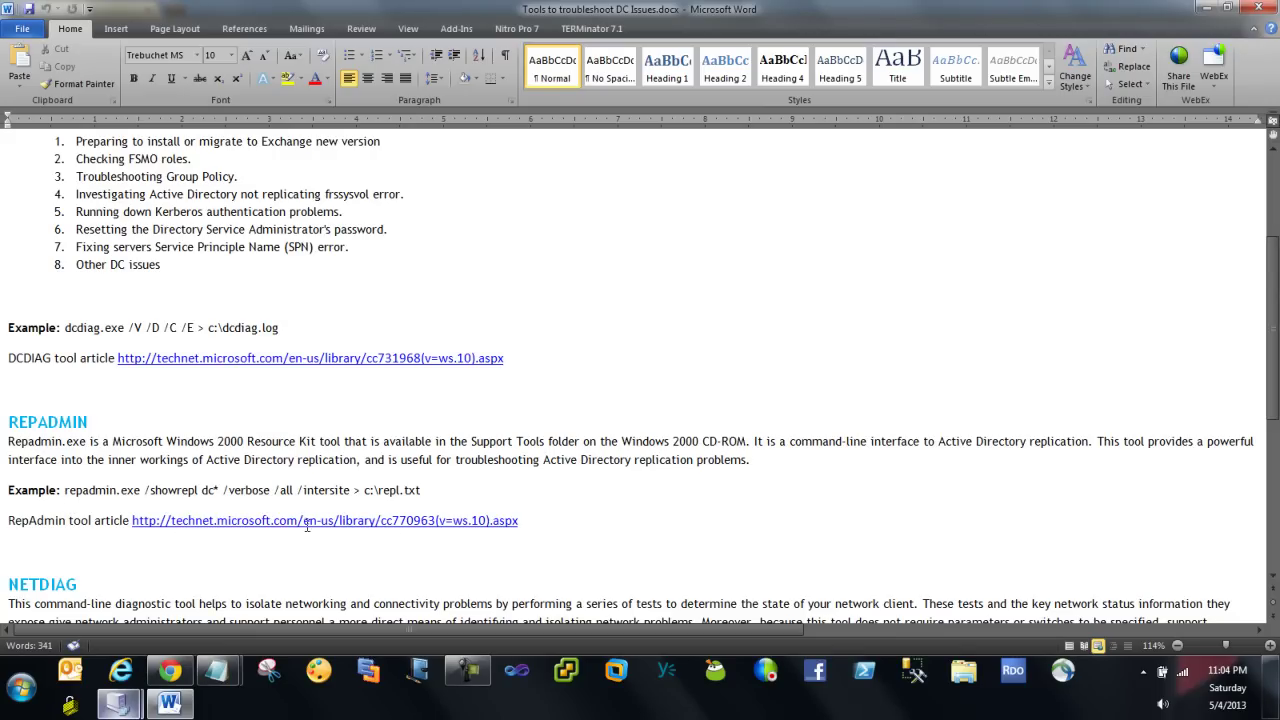
Step: Copy the RepAdmin tool article link from the document and open it in a new Chrome tab
click(187, 576)
drag(518, 528, 134, 530)
key(ctrl+c)
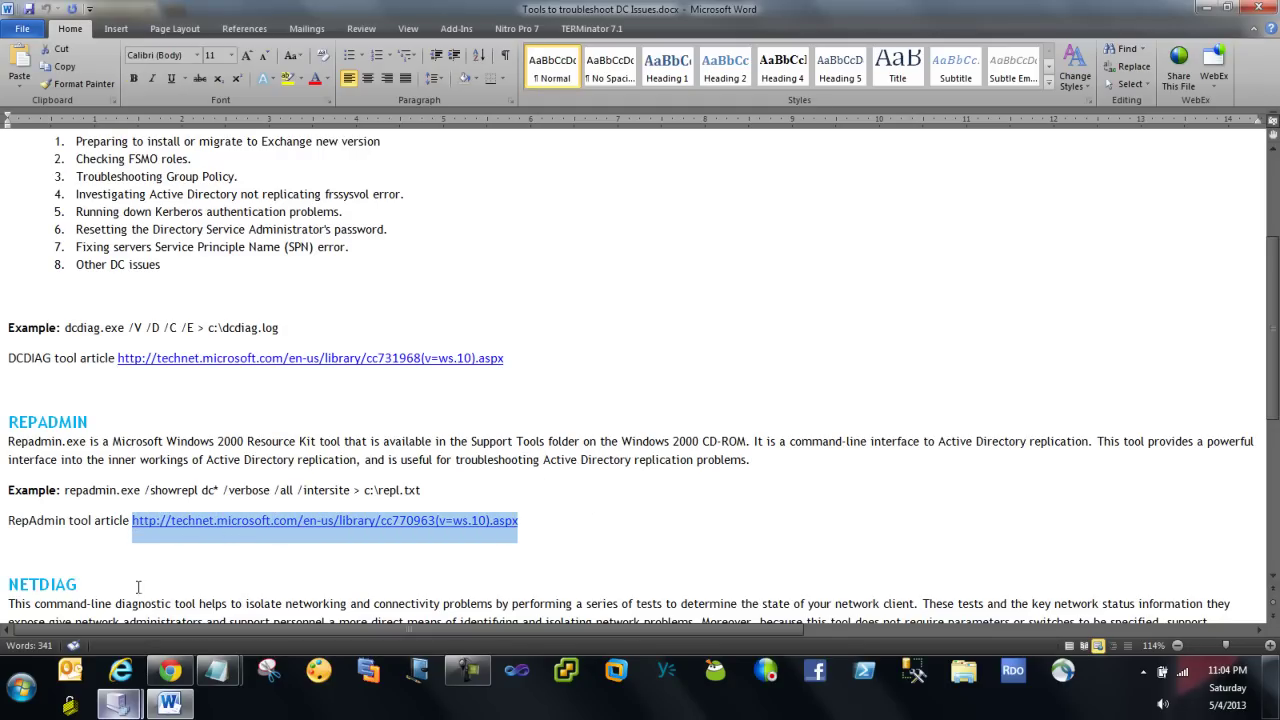
click(170, 670)
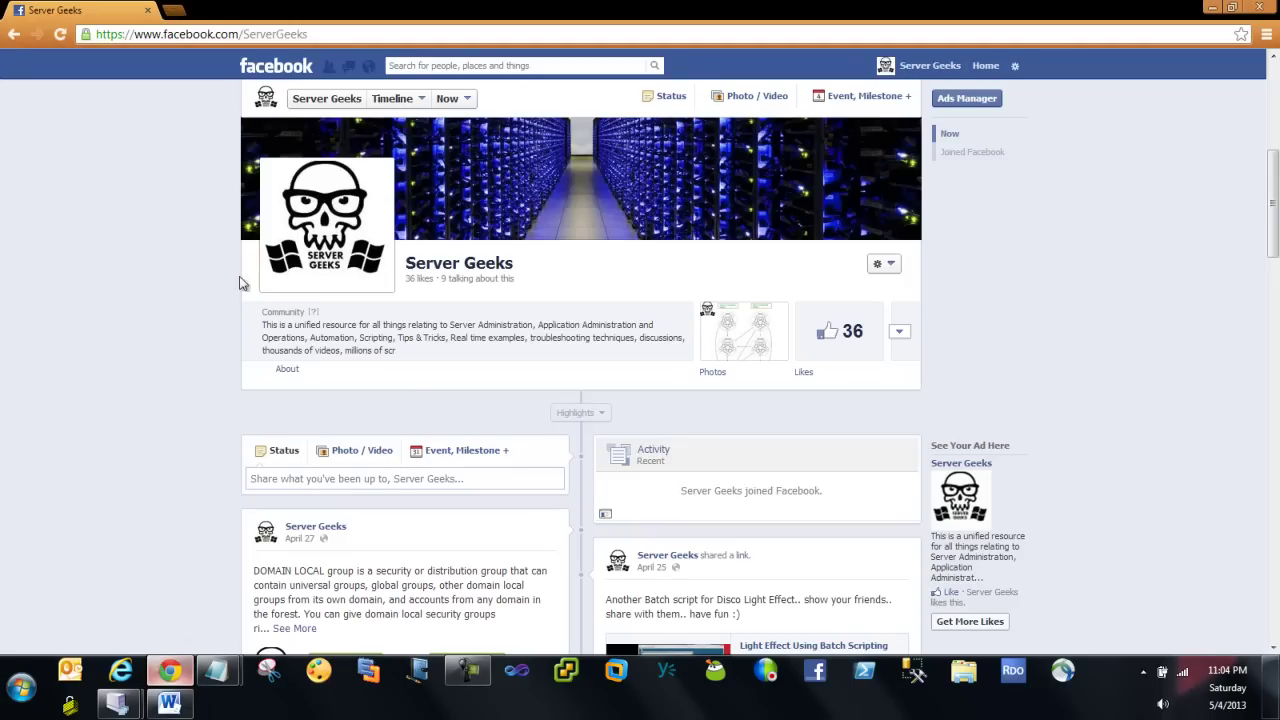
click(178, 12)
key(ctrl+v)
key(Return)
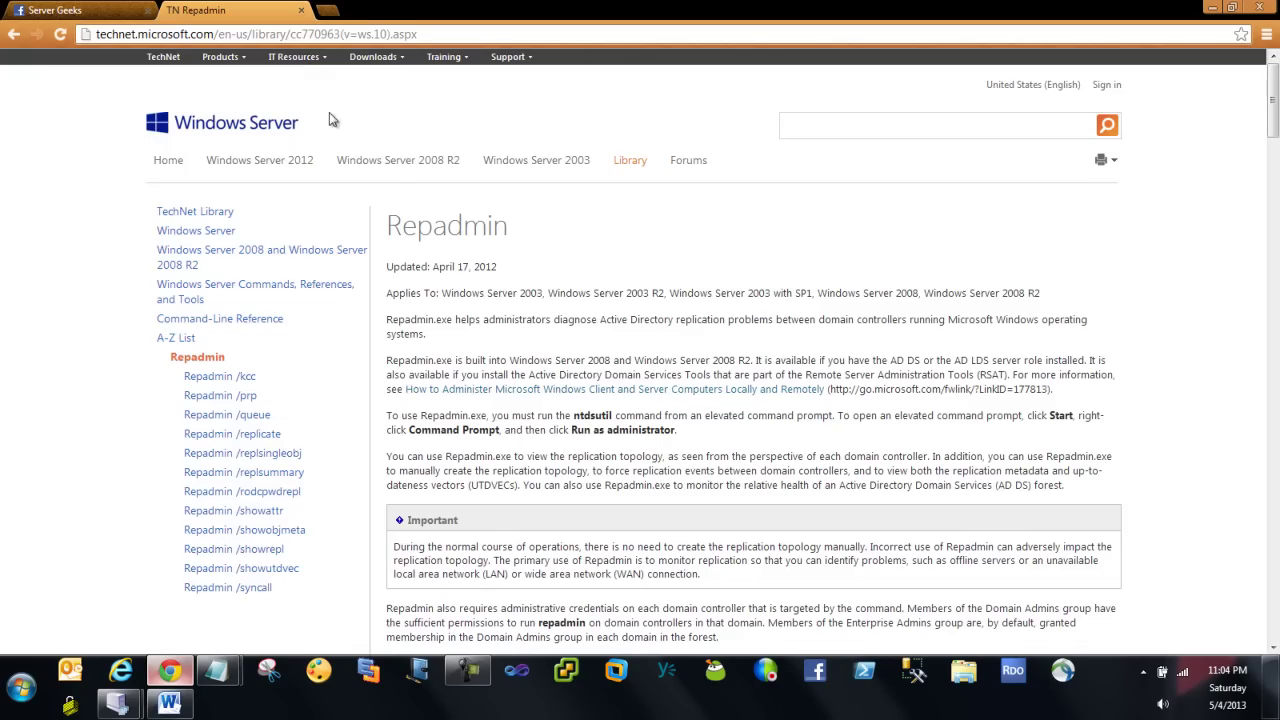
Step: Examine the Repadmin article's syntax, help commands and command parameter tables
scroll(538, 267, down, 6)
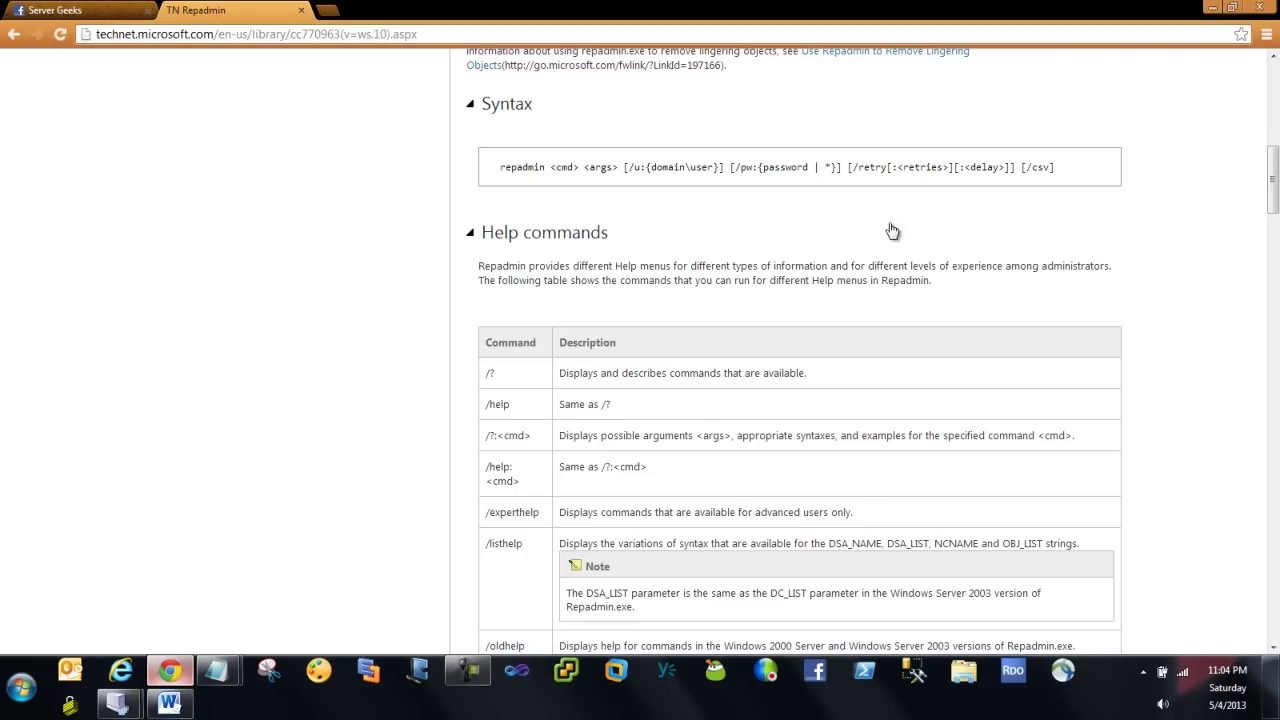
scroll(790, 256, down, 2)
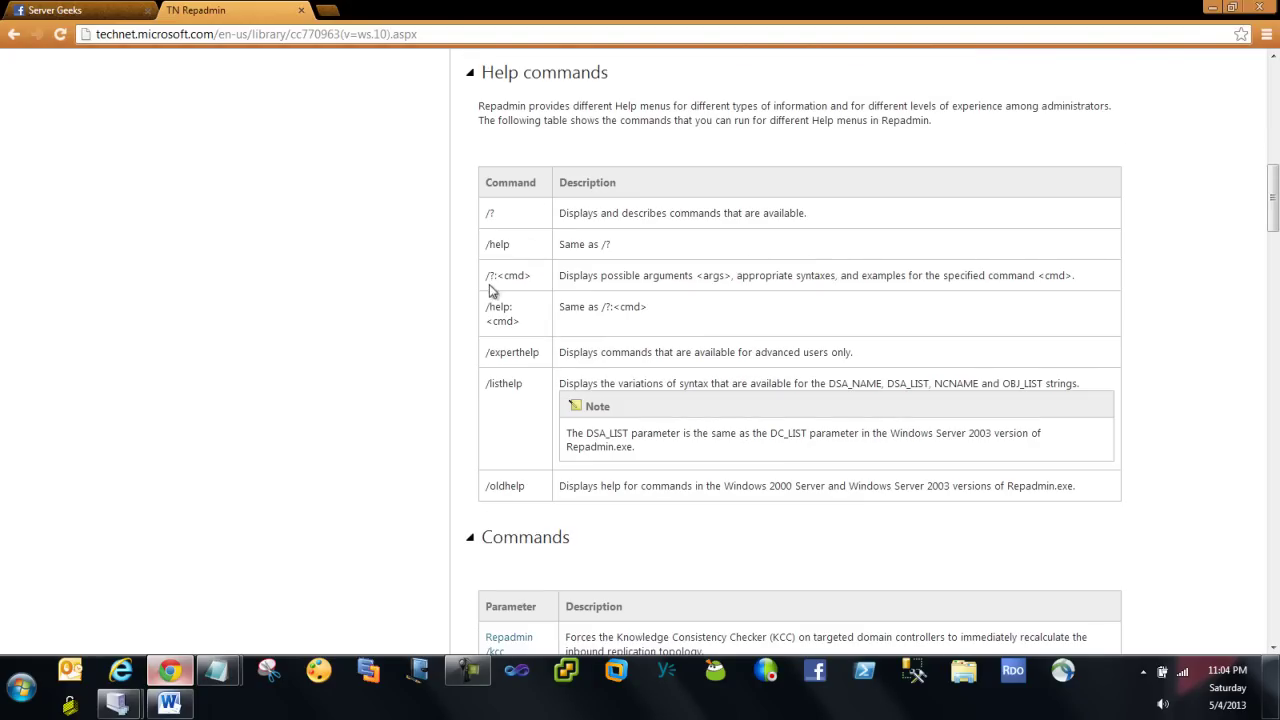
scroll(530, 265, down, 5)
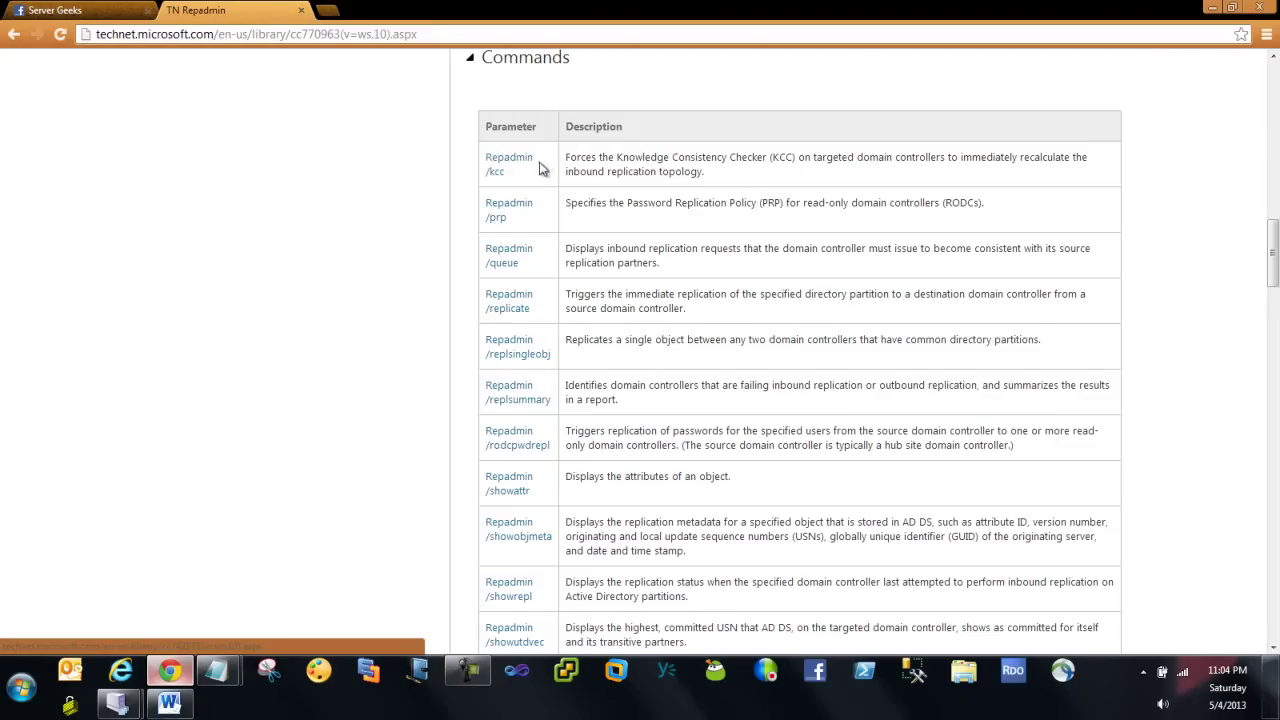
scroll(533, 238, down, 3)
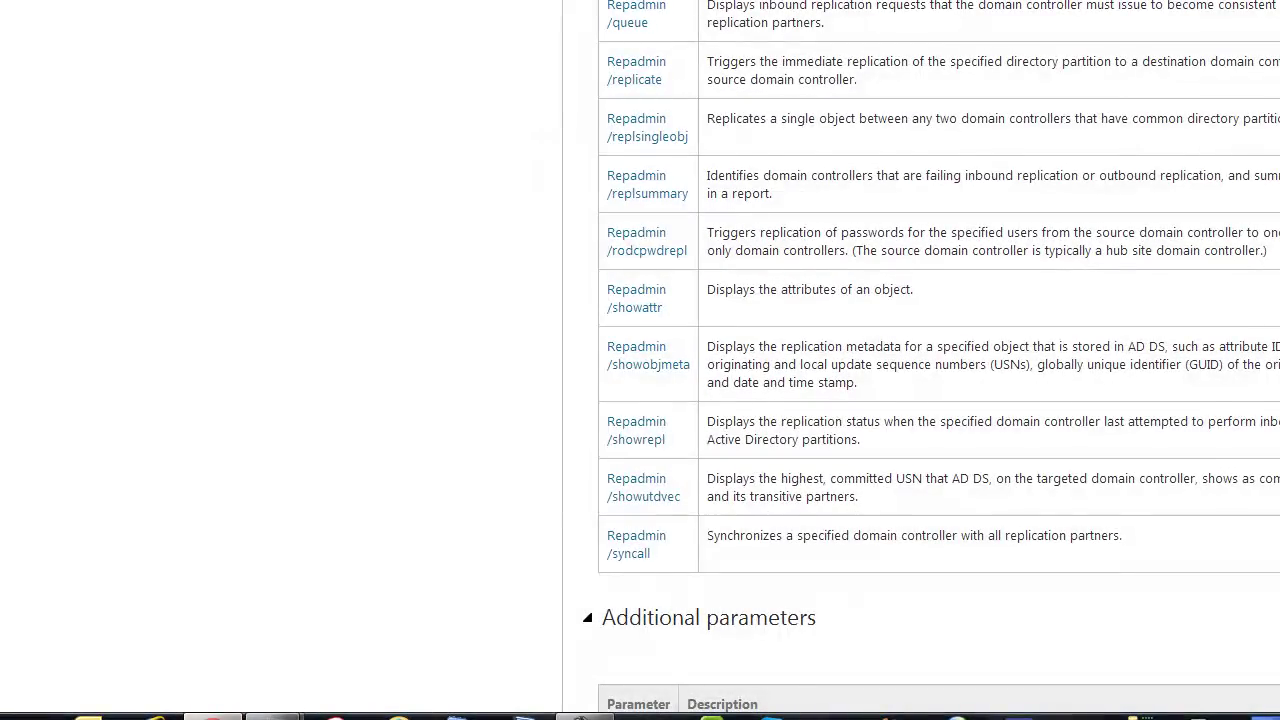
Step: Switch back to the Word document and highlight the full repadmin example command and its c:\repl.txt output part
key(alt+Tab)
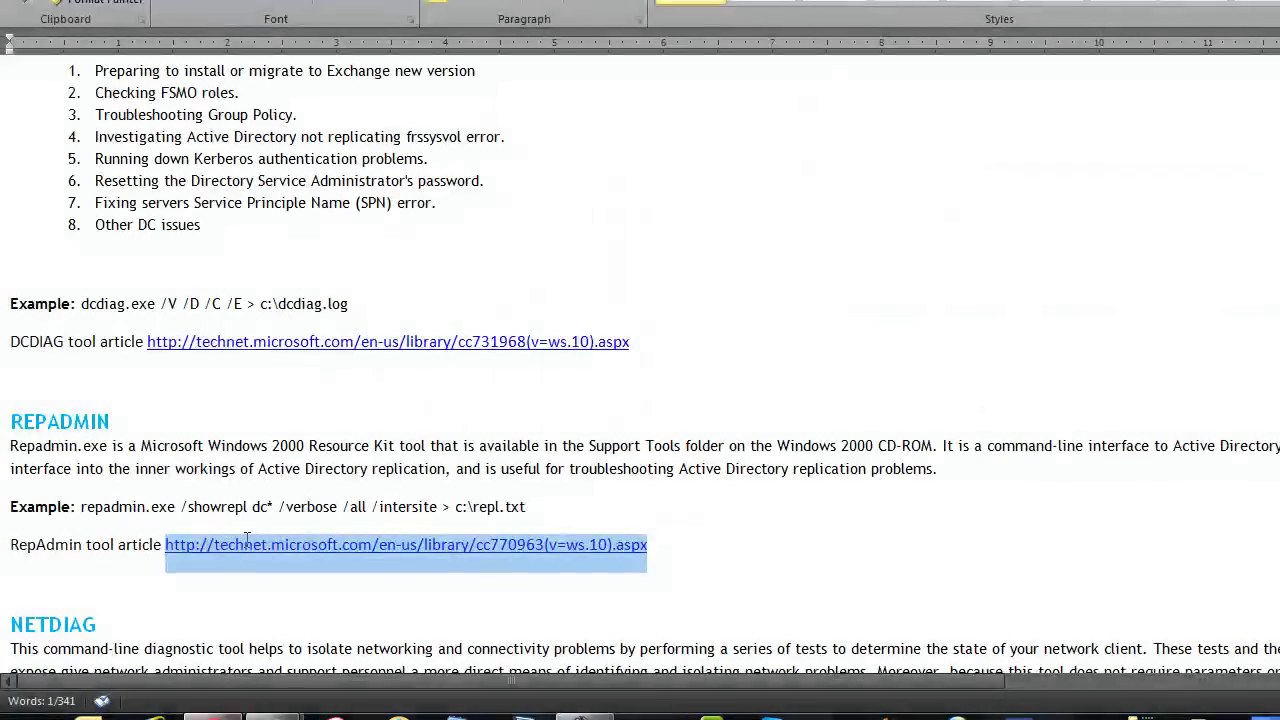
click(193, 422)
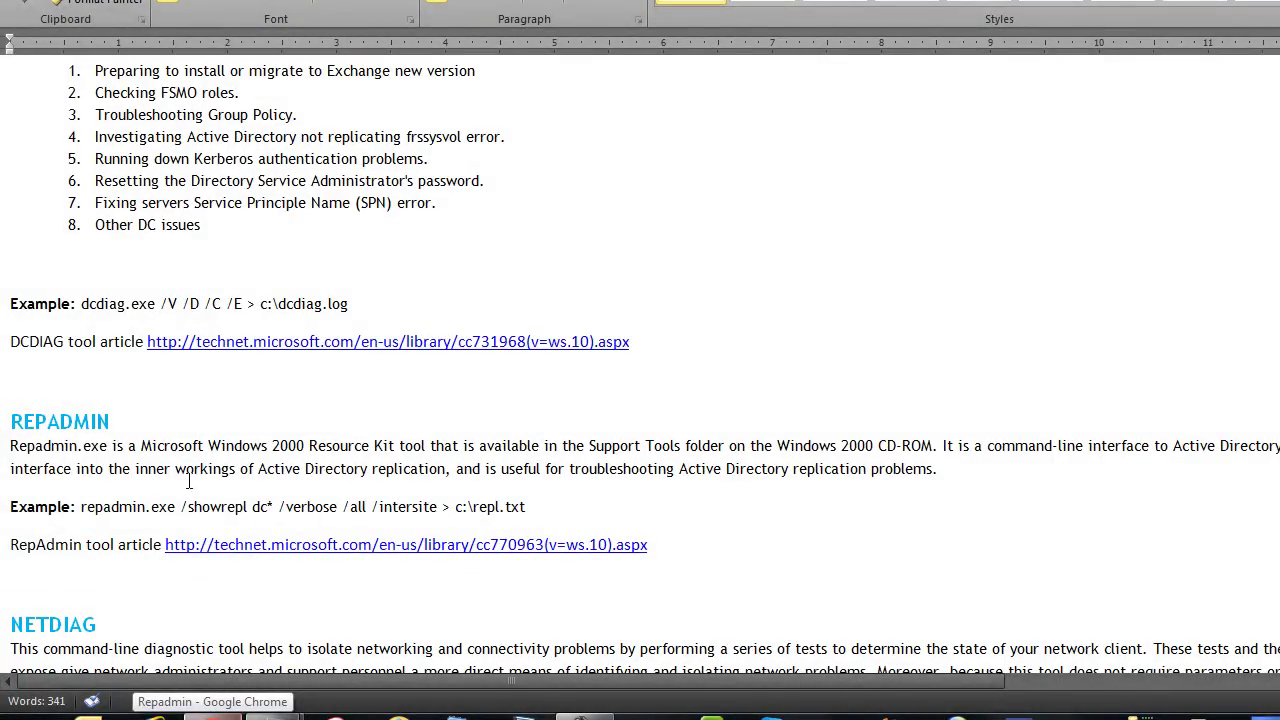
click(82, 507)
drag(84, 507, 520, 503)
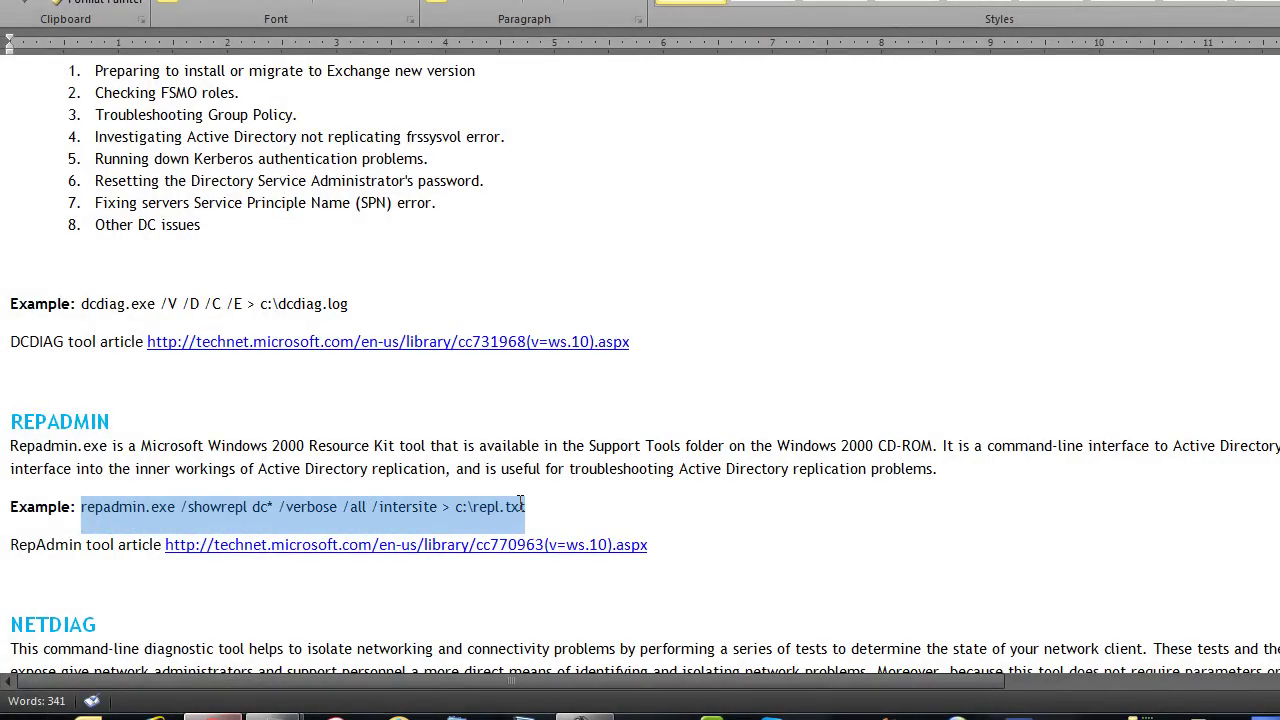
click(595, 508)
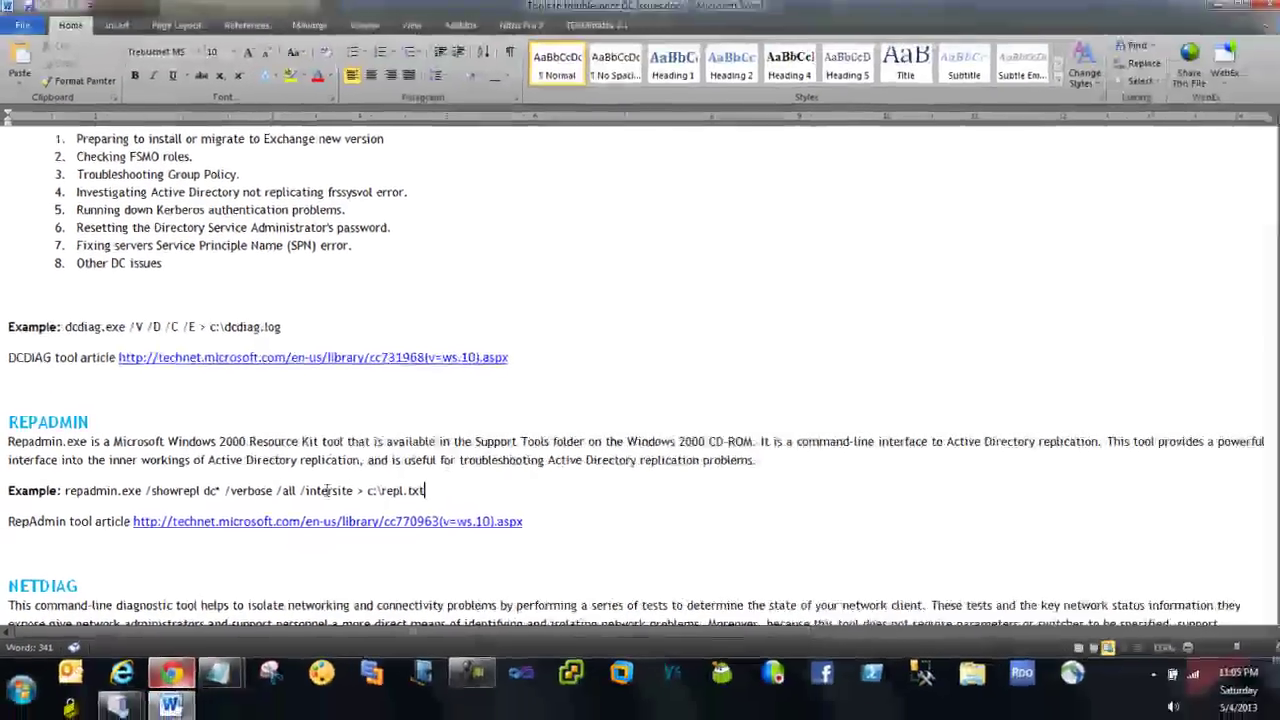
drag(437, 491, 368, 499)
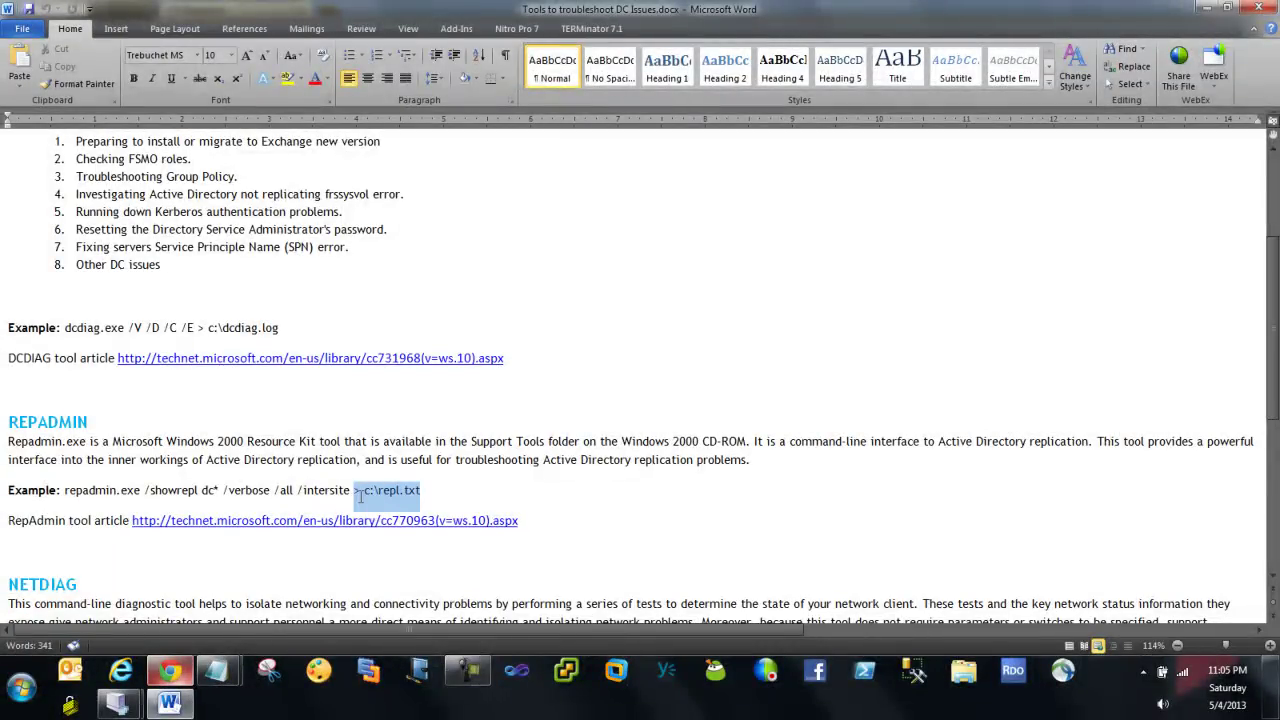
click(458, 490)
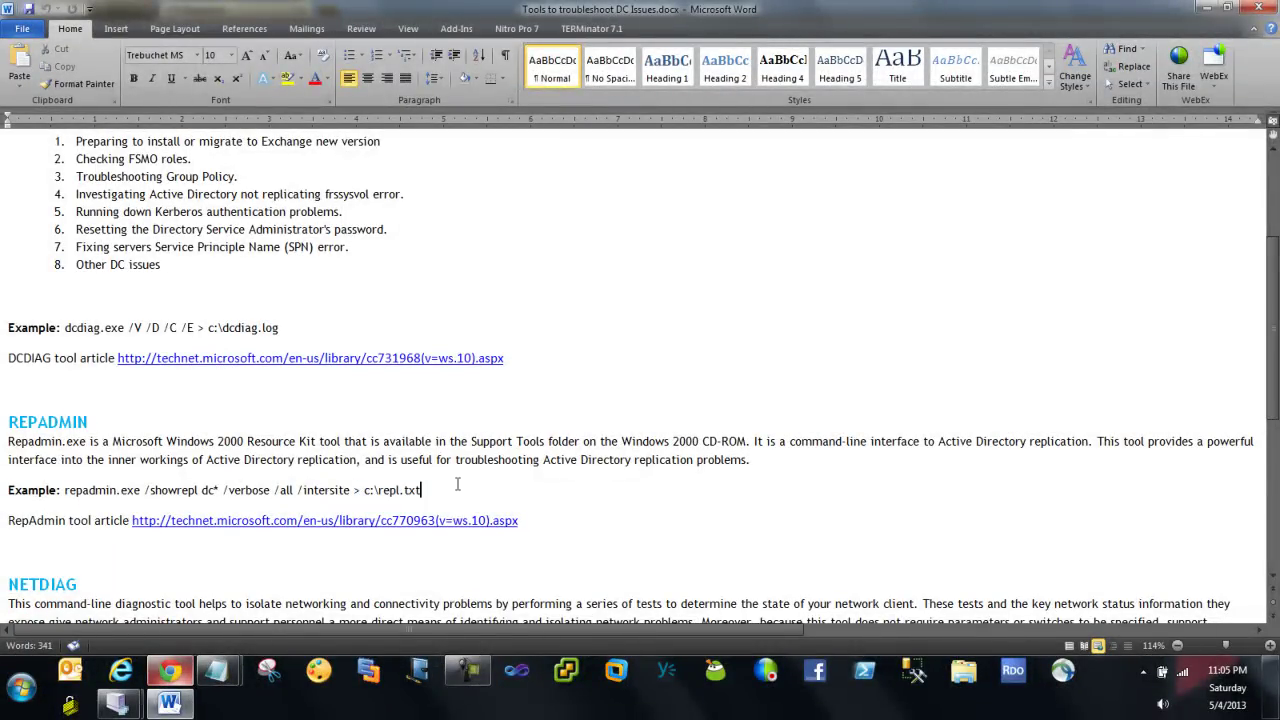
scroll(392, 417, down, 1)
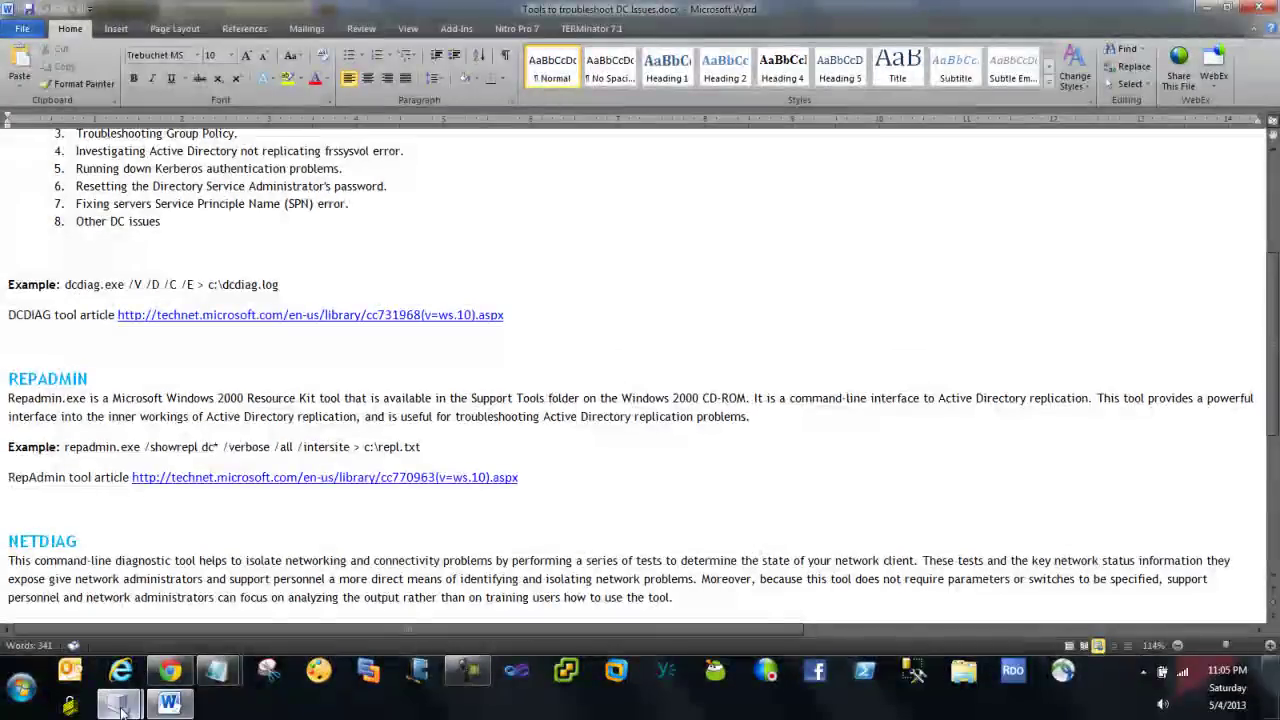
Step: In the M1P2 virtual machine, close the ADHealth and dcdiag Notepad windows and refresh the OS (C:) folder
mouse_move(117, 703)
click(117, 628)
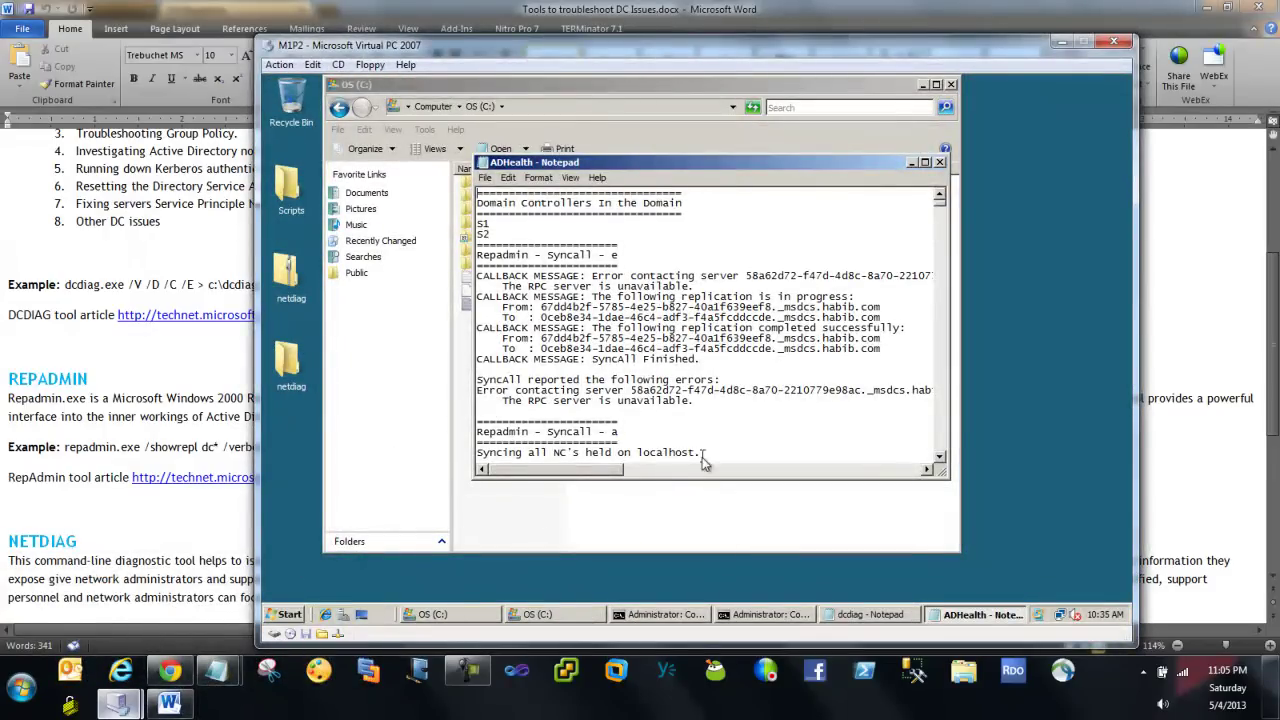
click(790, 620)
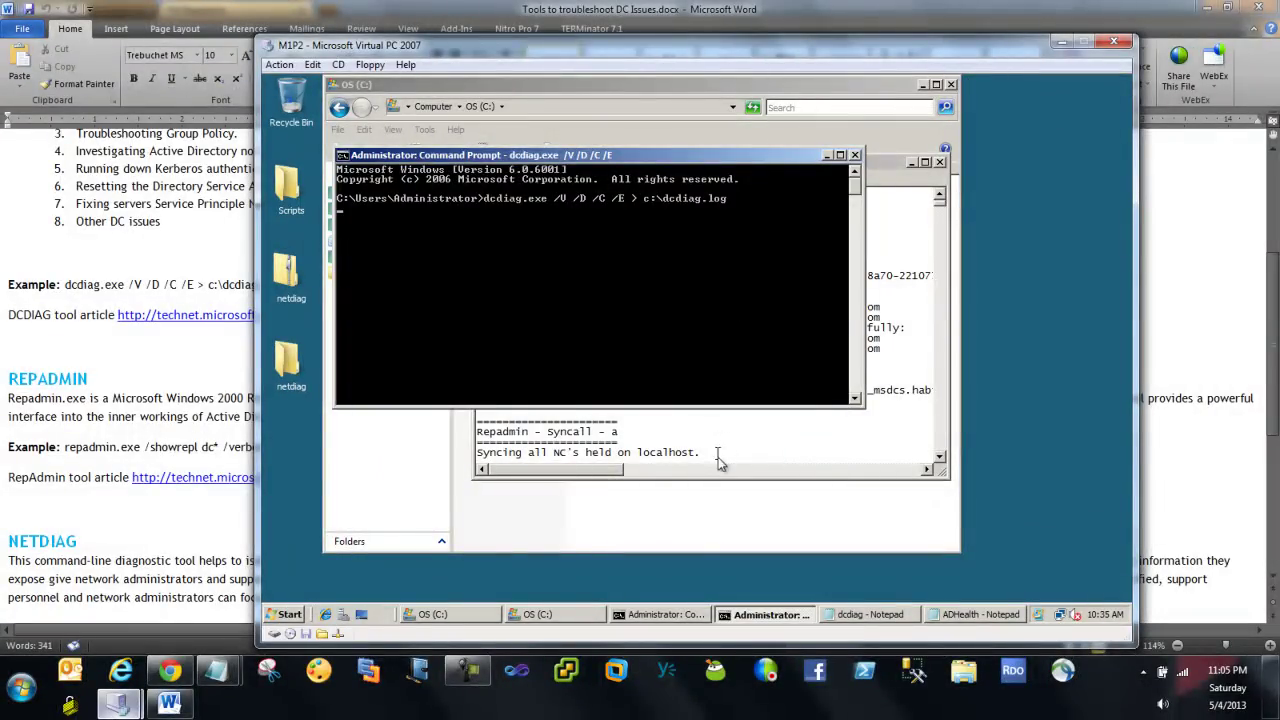
click(940, 172)
click(939, 163)
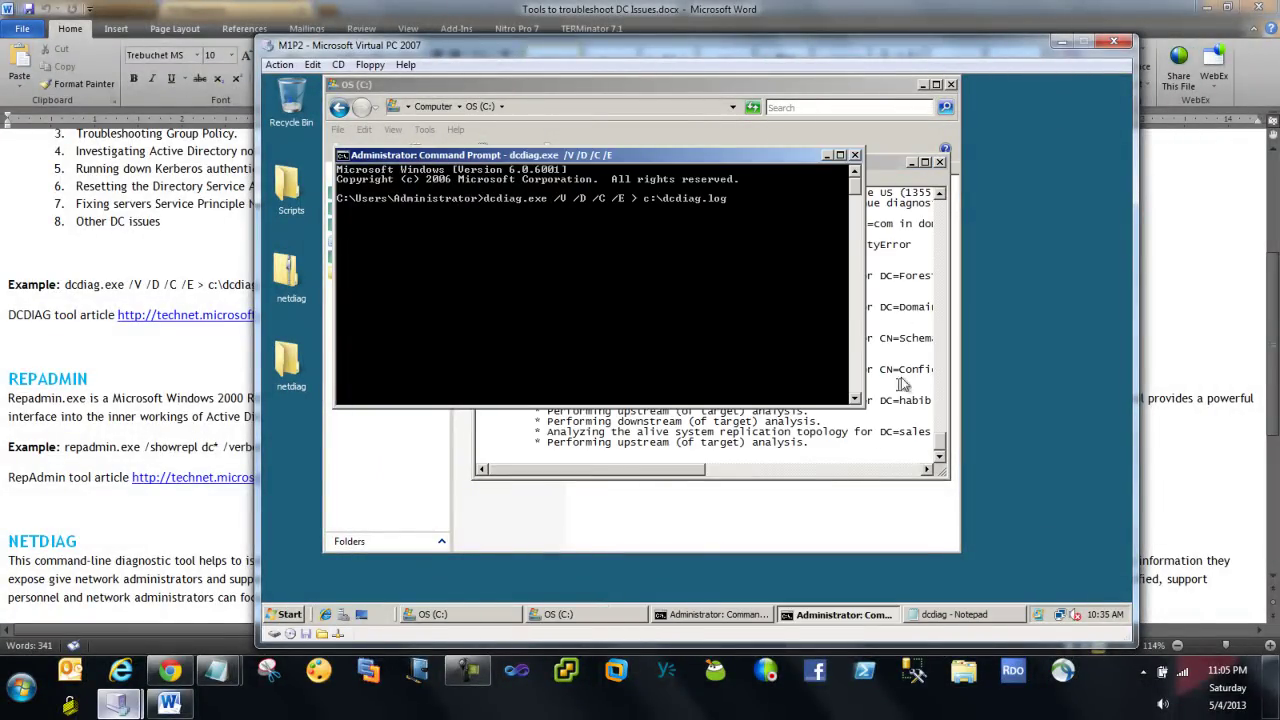
click(940, 163)
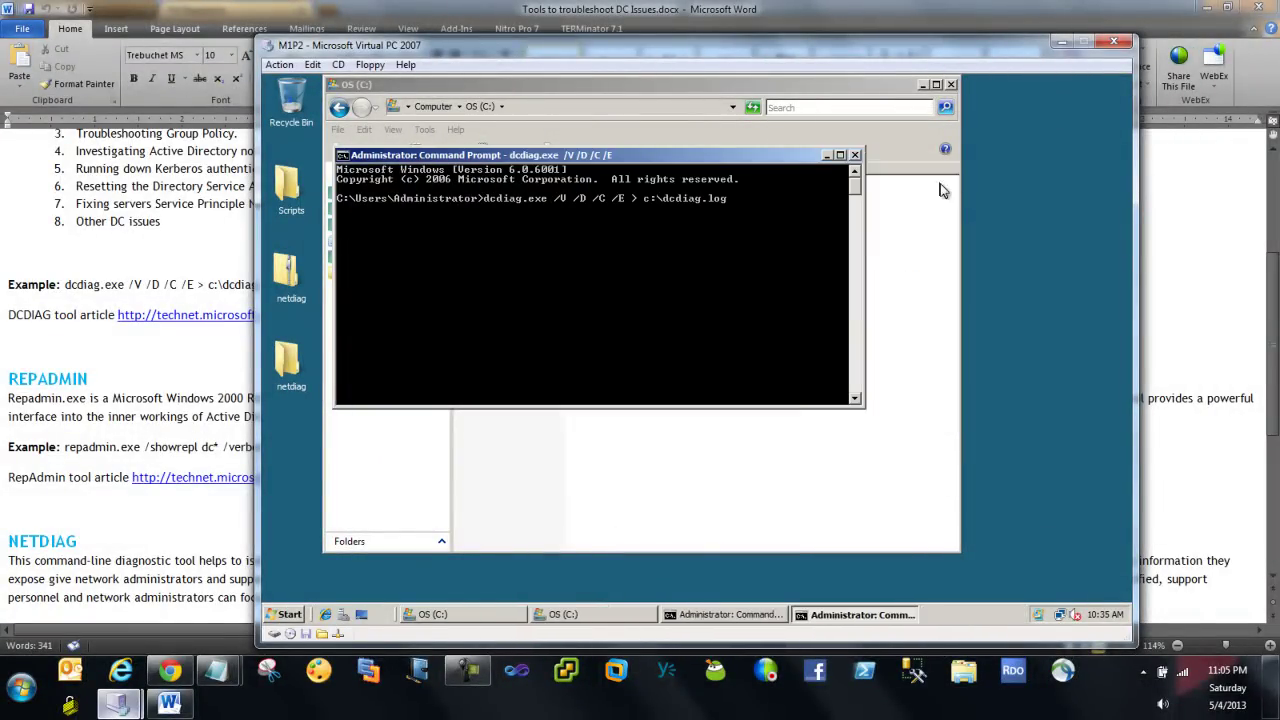
click(866, 437)
right_click(768, 392)
click(800, 452)
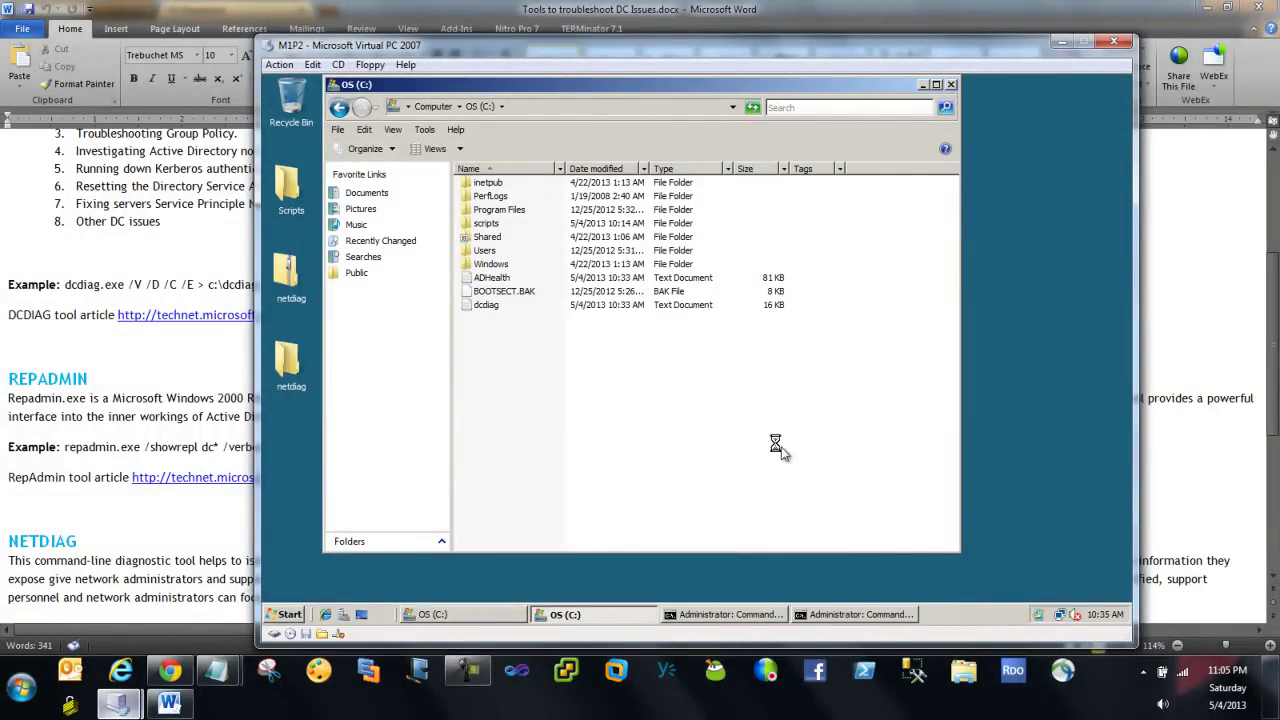
Step: Bring the Word document forward and review the NETDIAG section, highlighting "to isolate networking and" in its description
click(171, 369)
scroll(171, 369, down, 3)
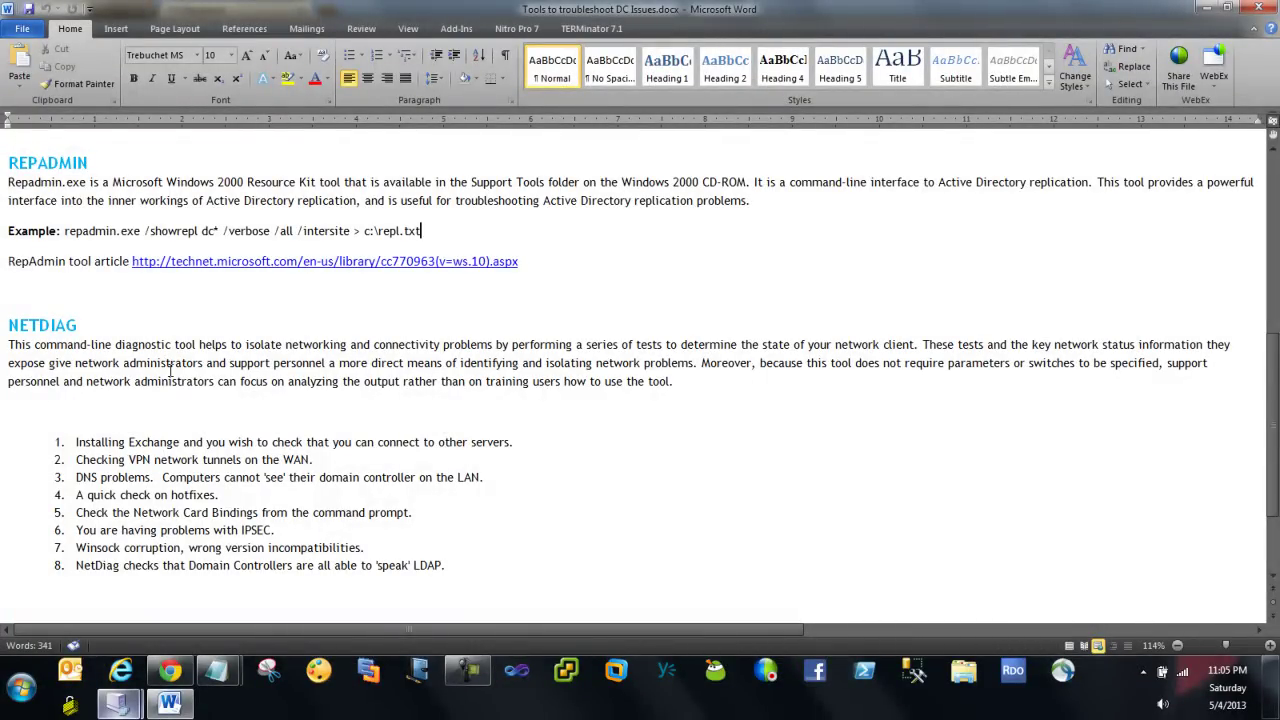
drag(231, 344, 373, 345)
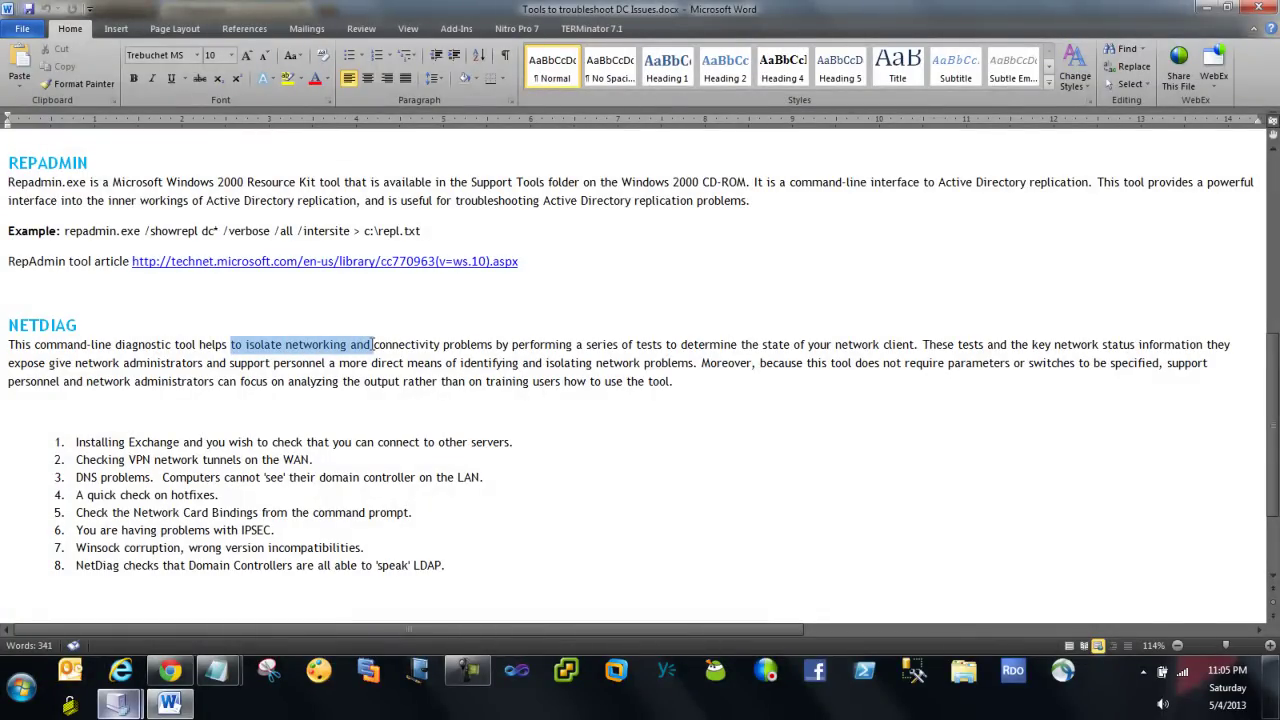
drag(373, 344, 372, 345)
Step: Bring the M1P2 virtual machine forward and minimize its OS (C:) folder and dcdiag Command Prompt windows
click(120, 706)
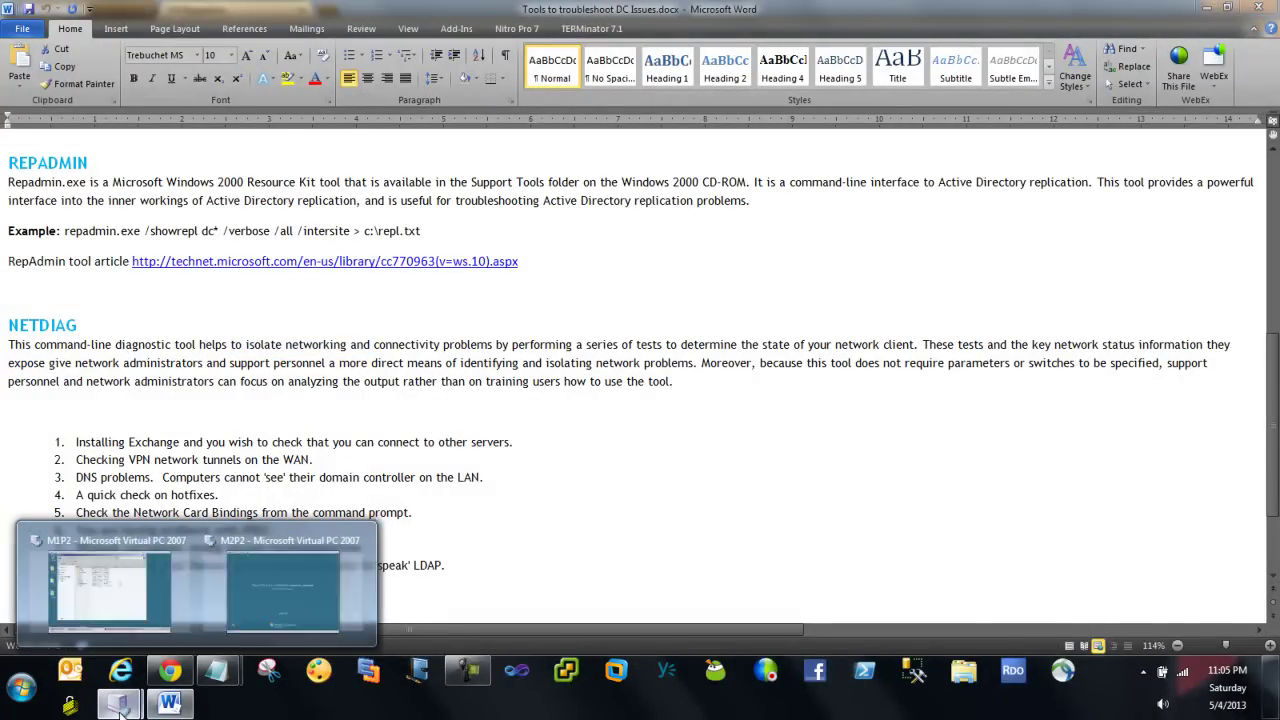
click(104, 610)
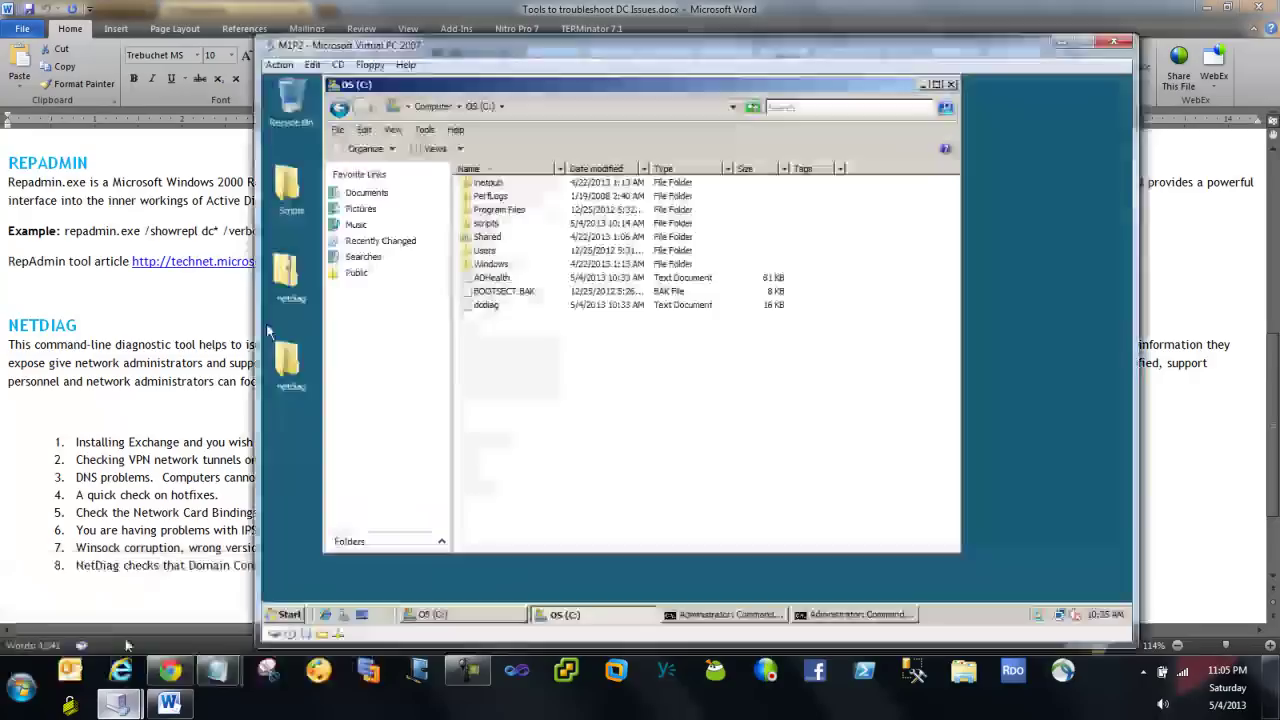
click(923, 85)
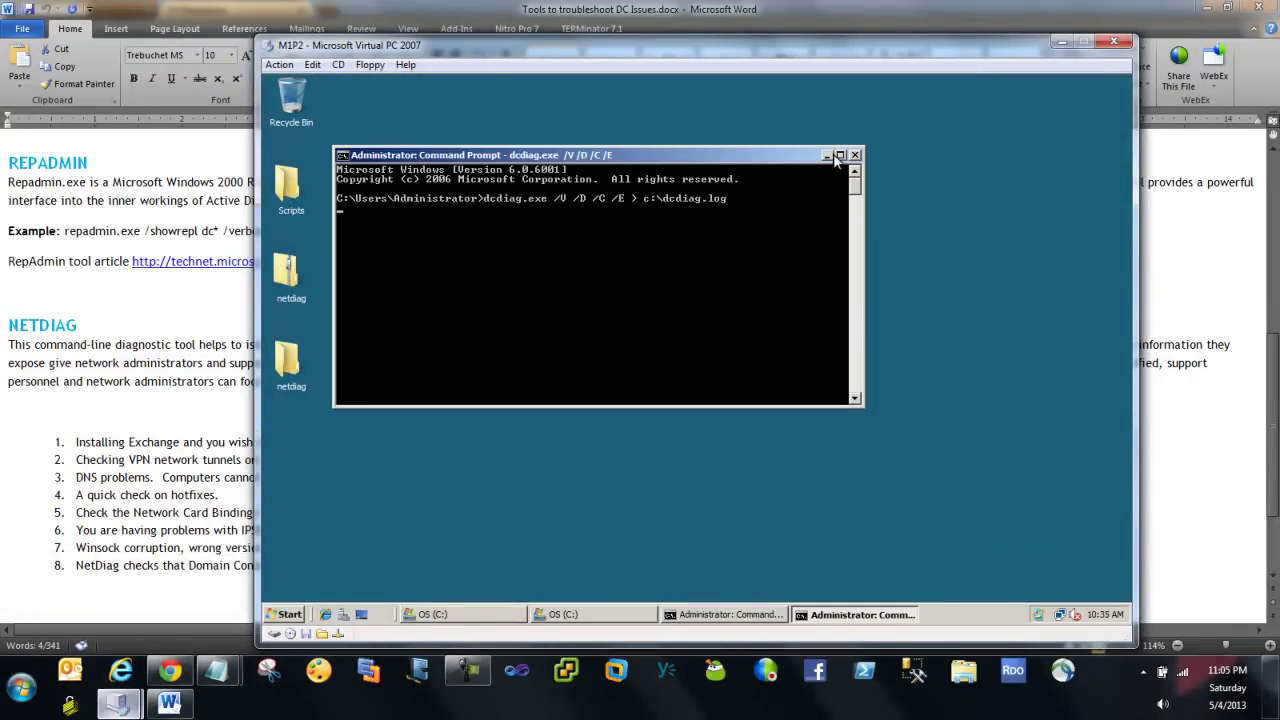
click(828, 157)
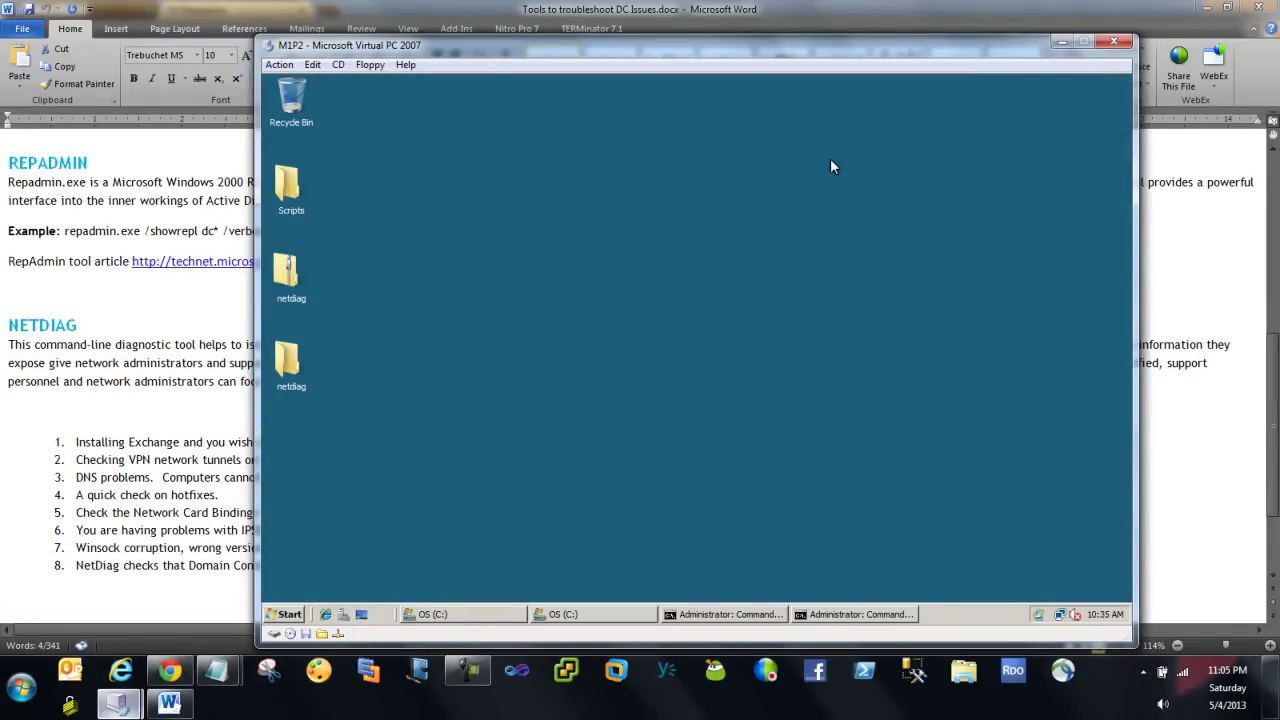
Step: Run the netdiag application from the desktop's unzipped netdiag folder, checking the running dcdiag Command Prompt and minimizing it again
double_click(301, 368)
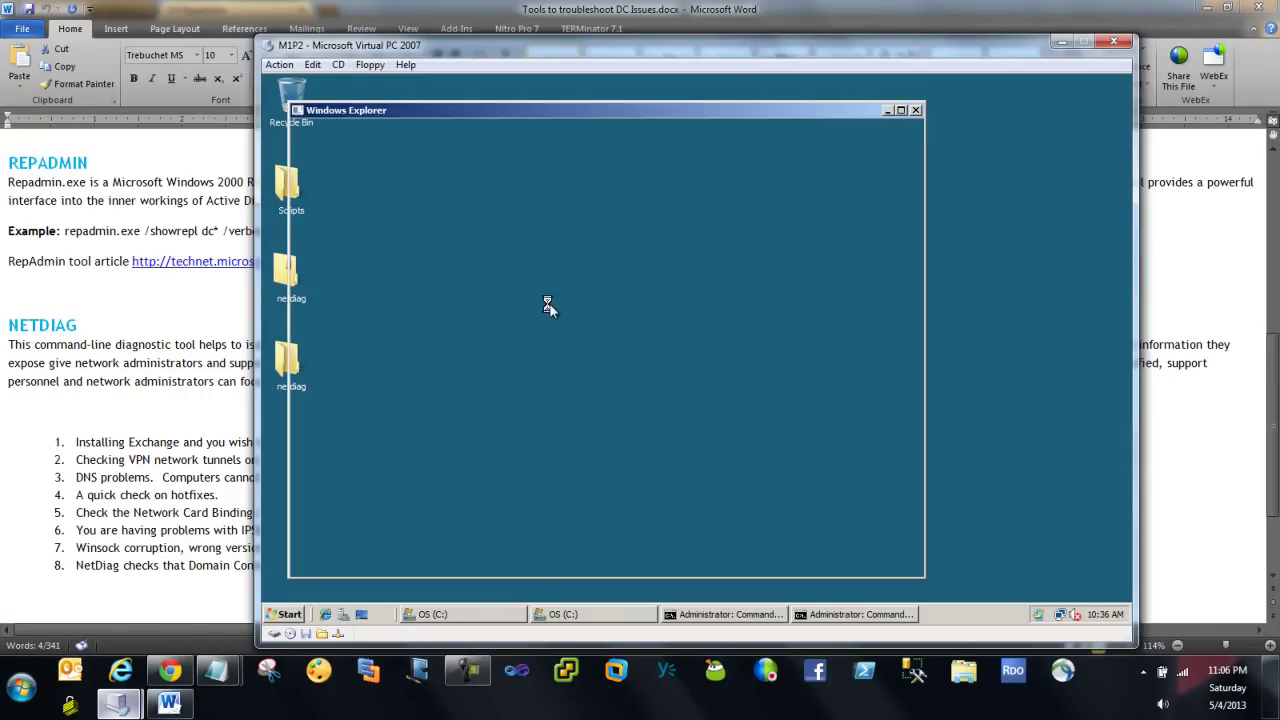
double_click(461, 212)
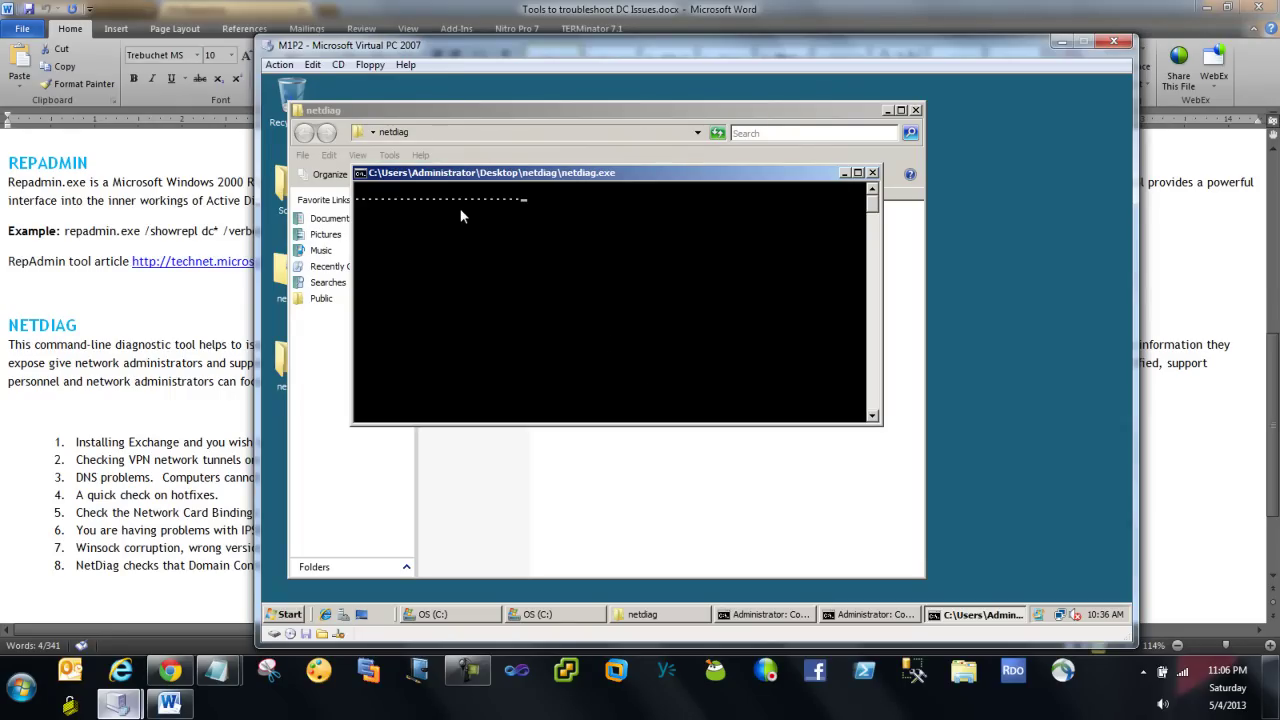
click(872, 615)
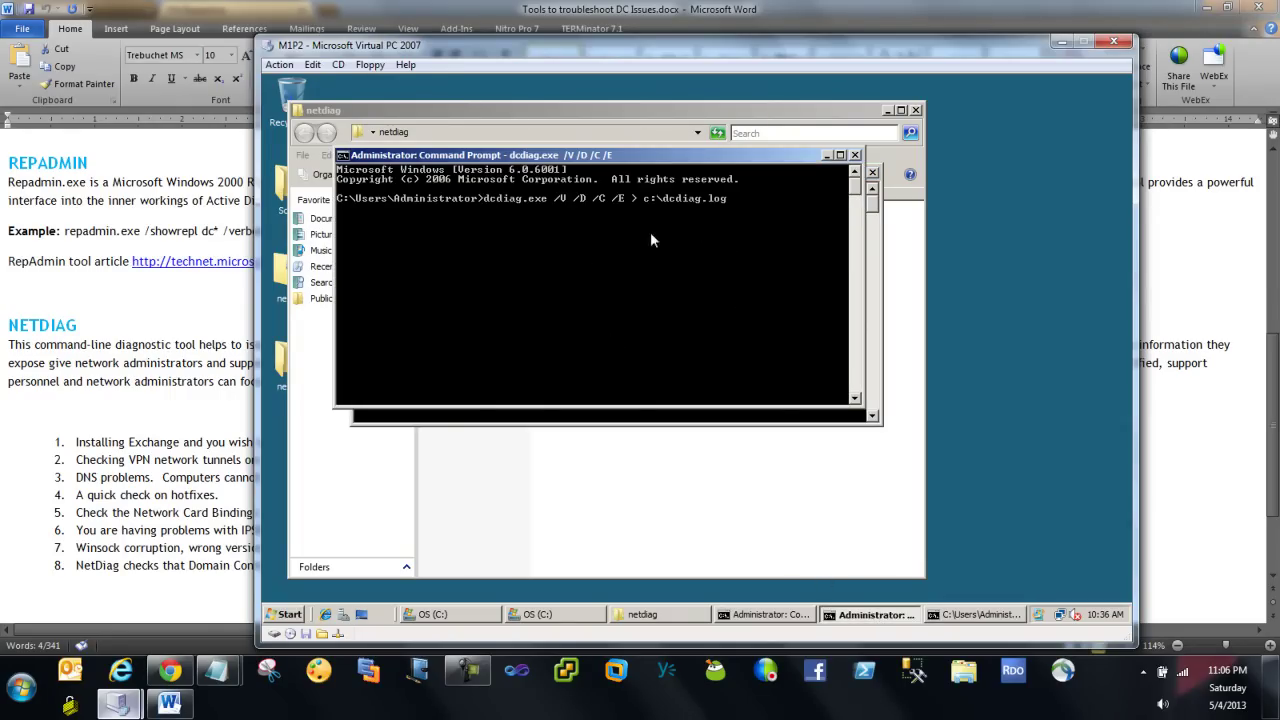
click(826, 157)
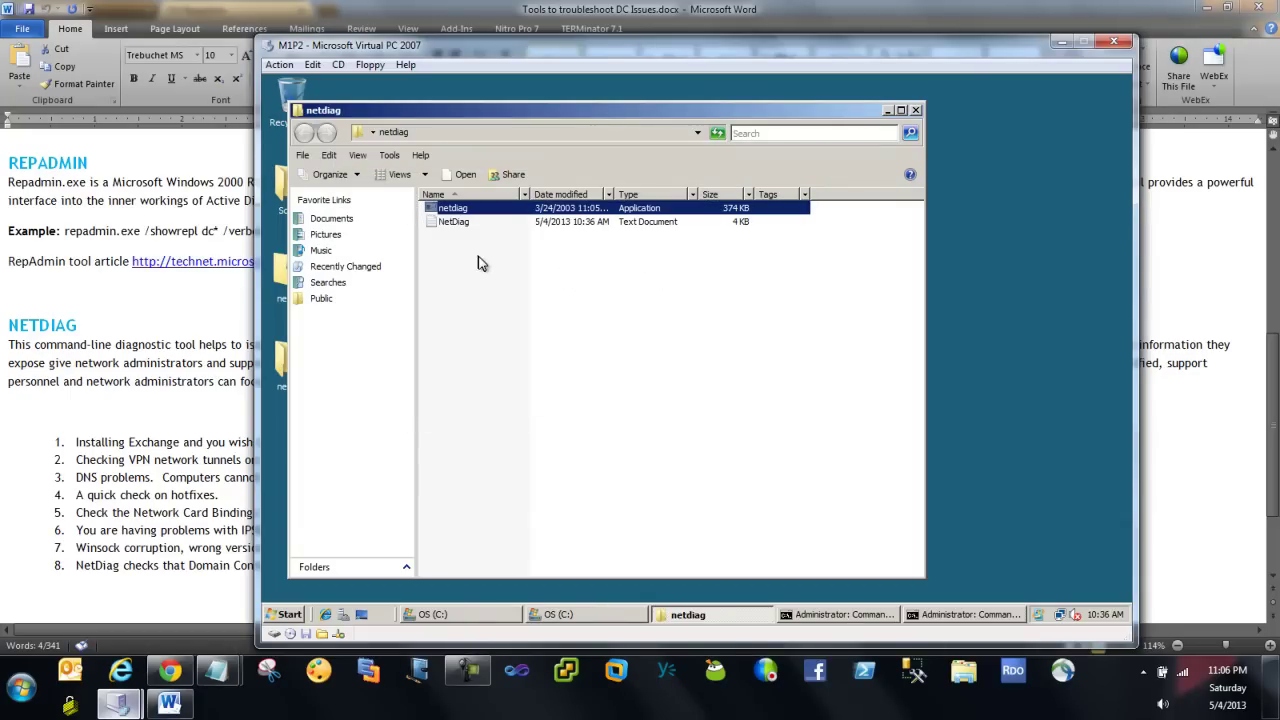
Step: Refresh the netdiag folder and open the NetDiag text document in a maximized Notepad window
right_click(548, 306)
click(583, 368)
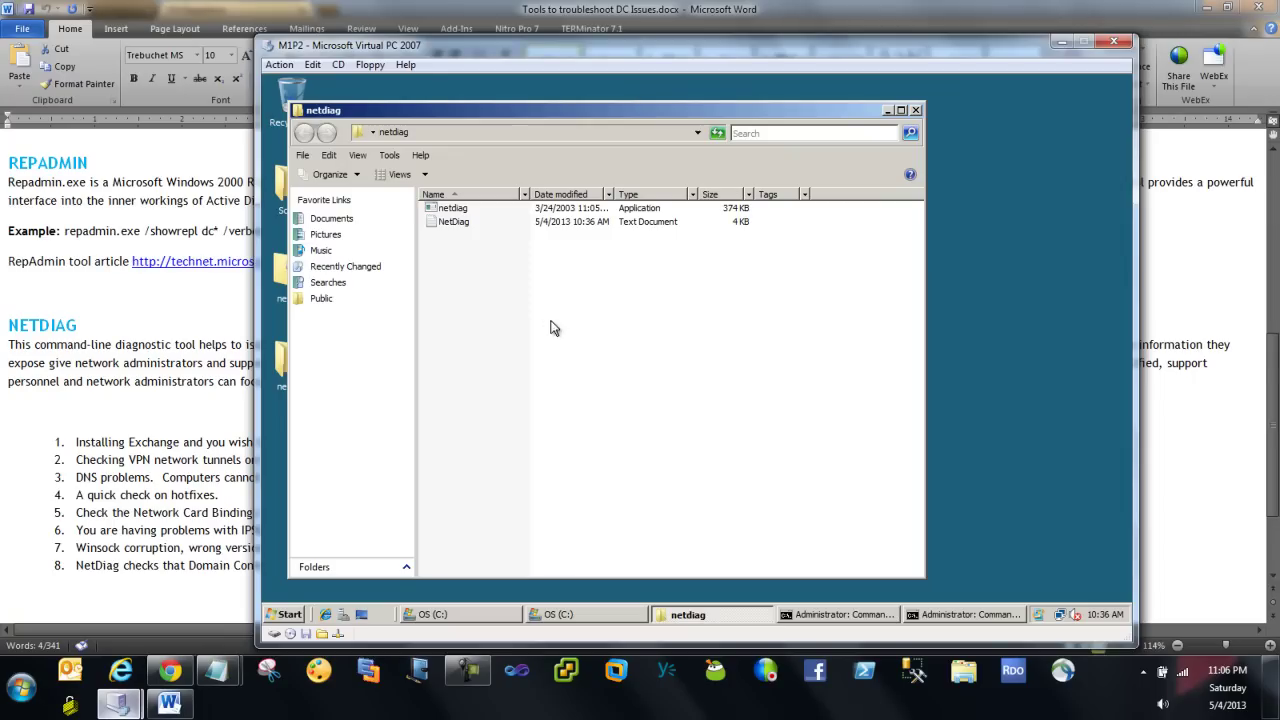
click(455, 222)
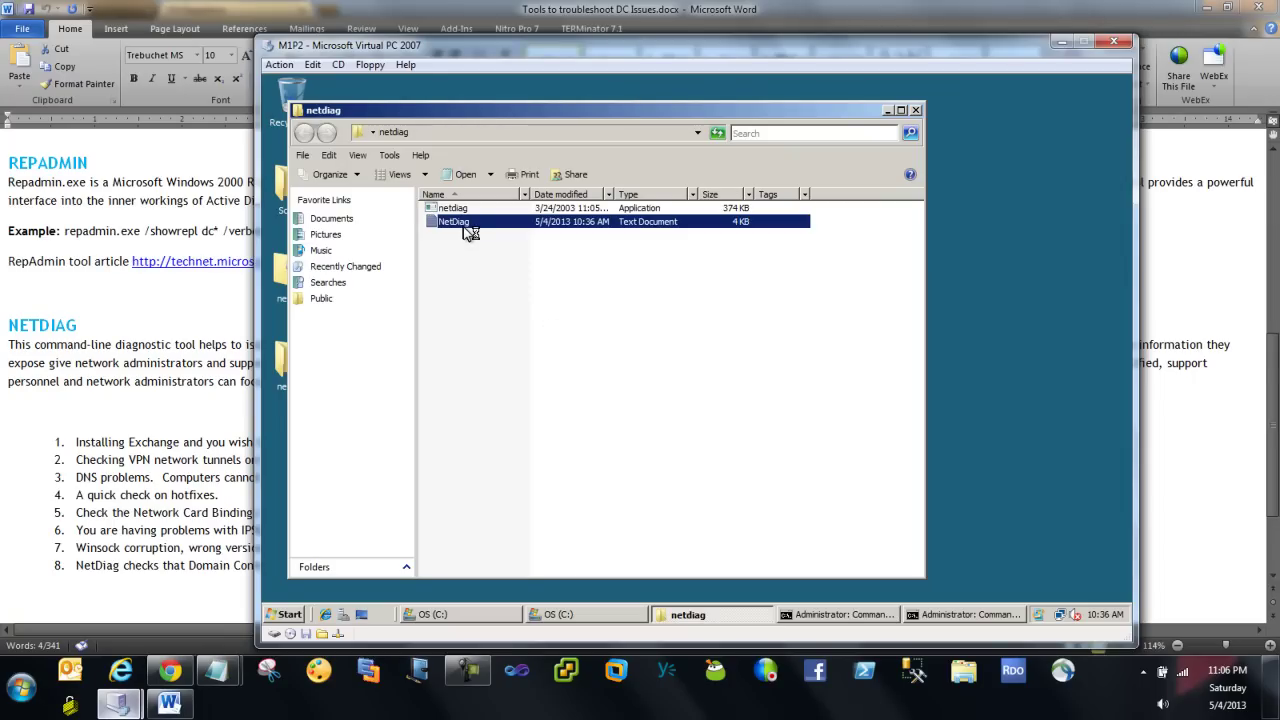
double_click(455, 222)
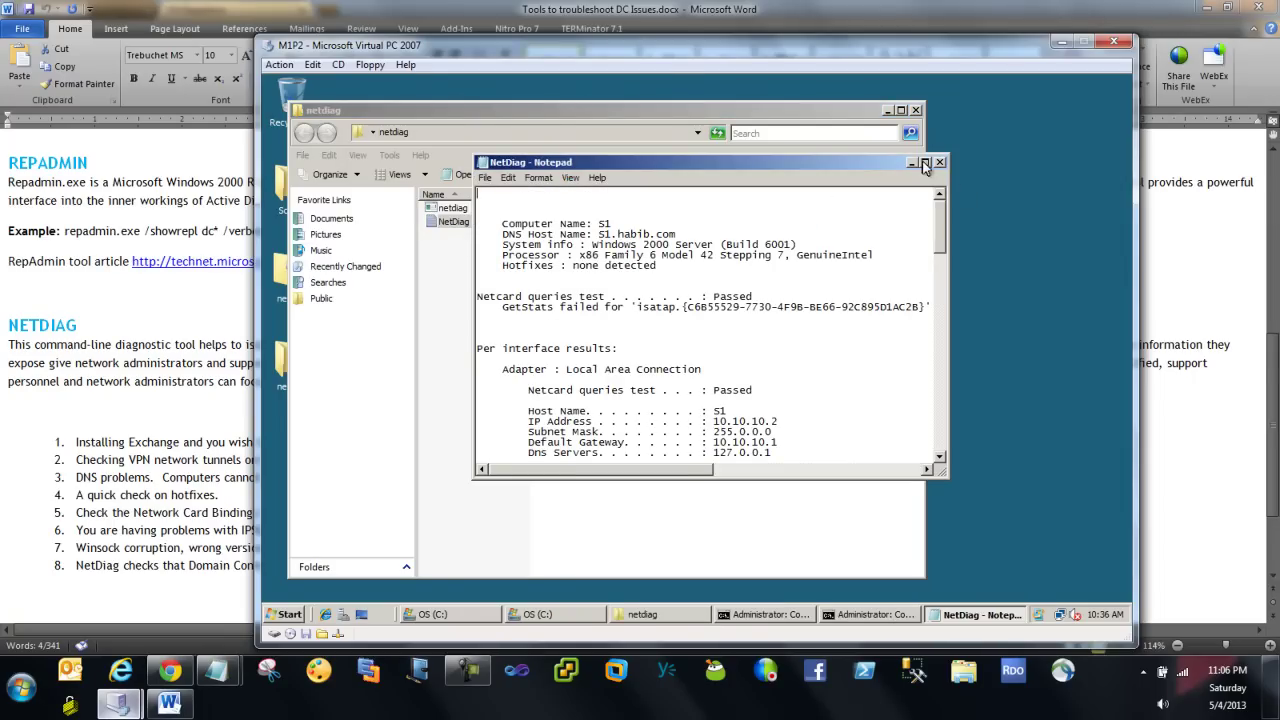
click(924, 162)
click(652, 352)
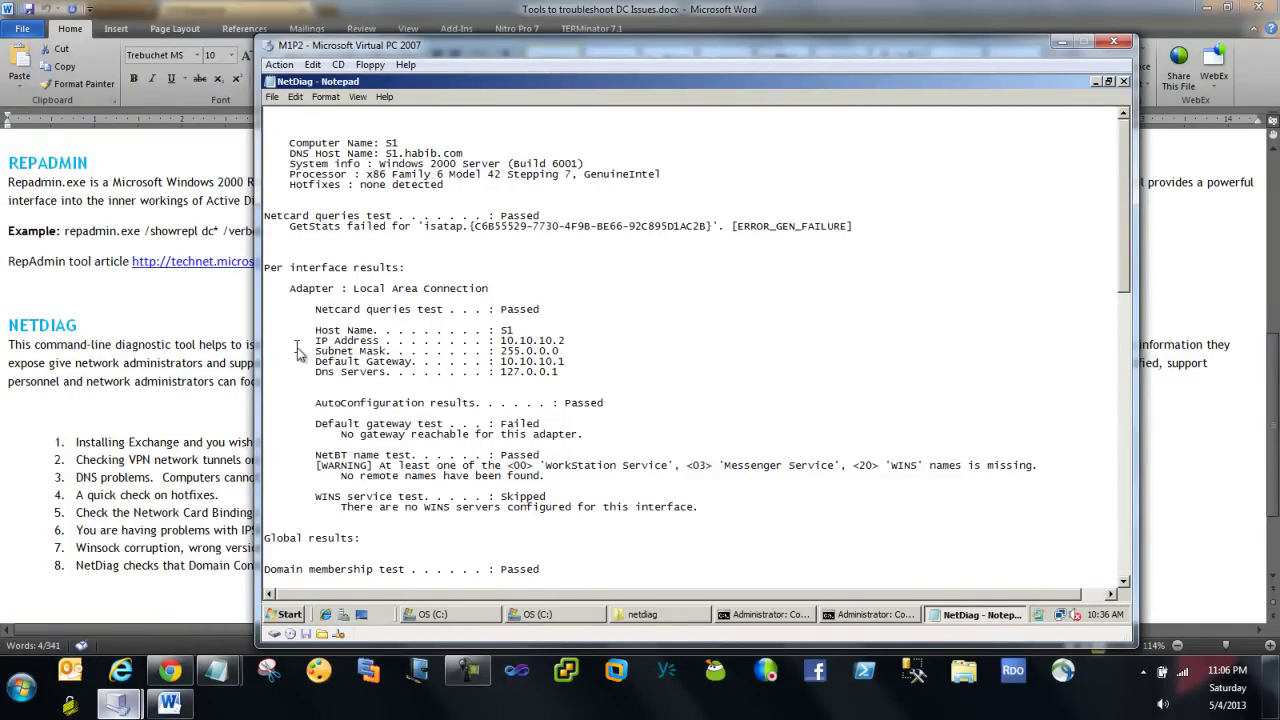
Step: Highlight the adapter's IP Address to Dns Servers lines and examine the NetDiag log's interface and global test results
drag(315, 341, 601, 381)
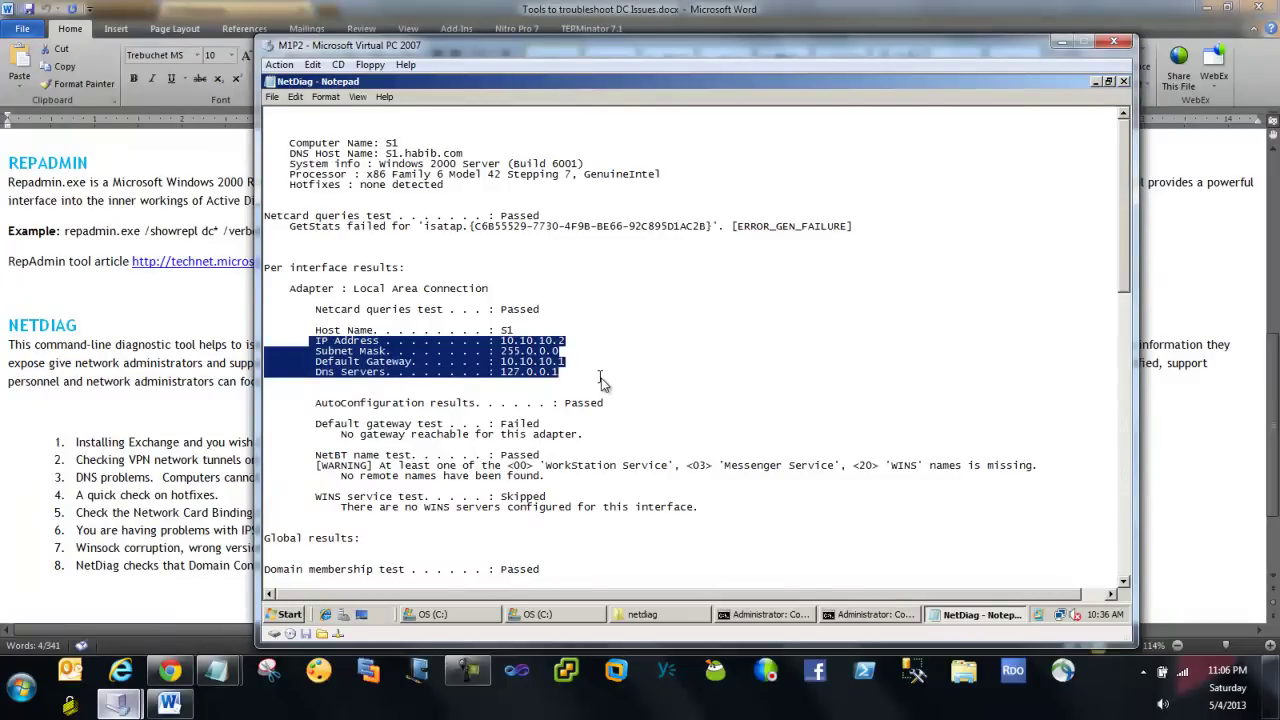
scroll(595, 386, down, 2)
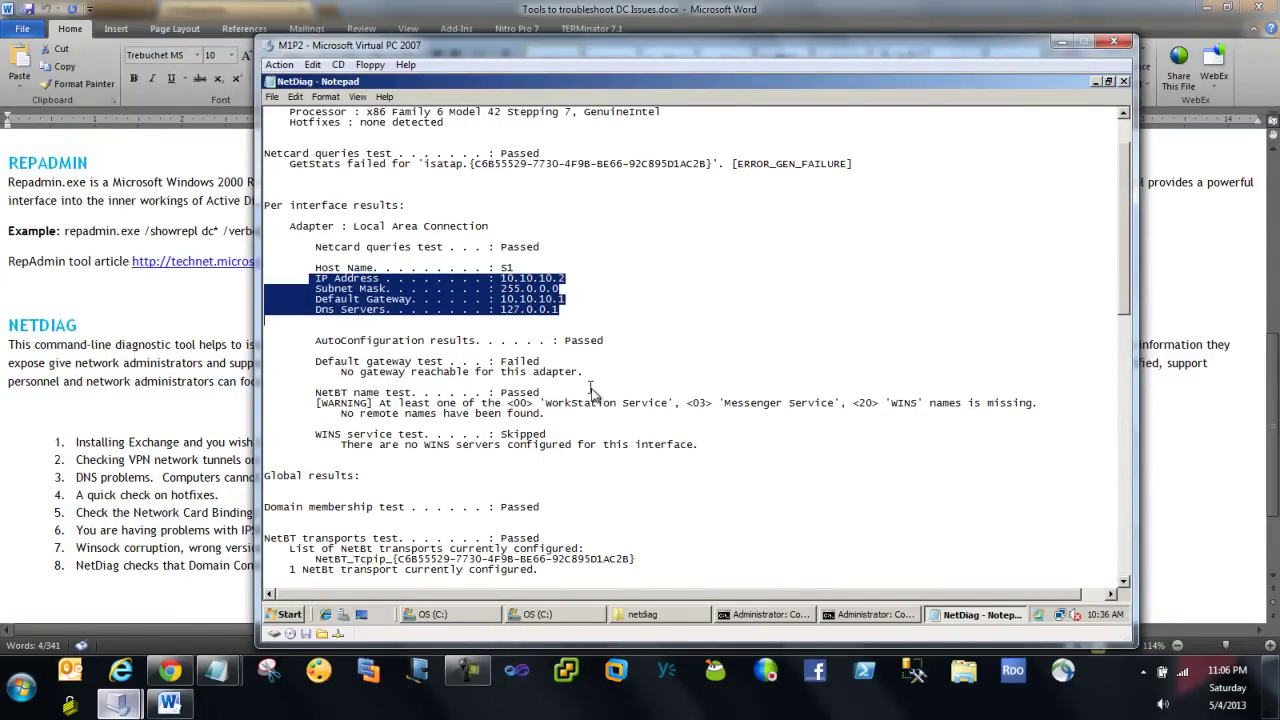
scroll(590, 390, down, 1)
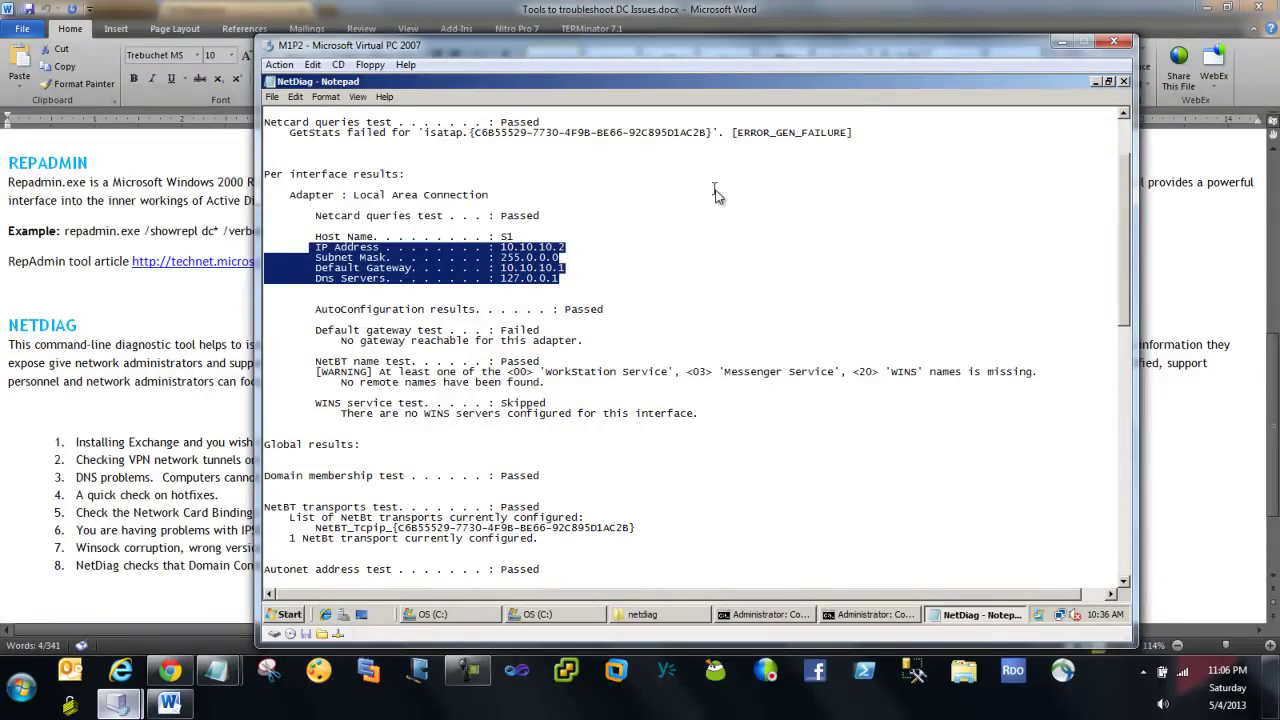
scroll(636, 270, up, 3)
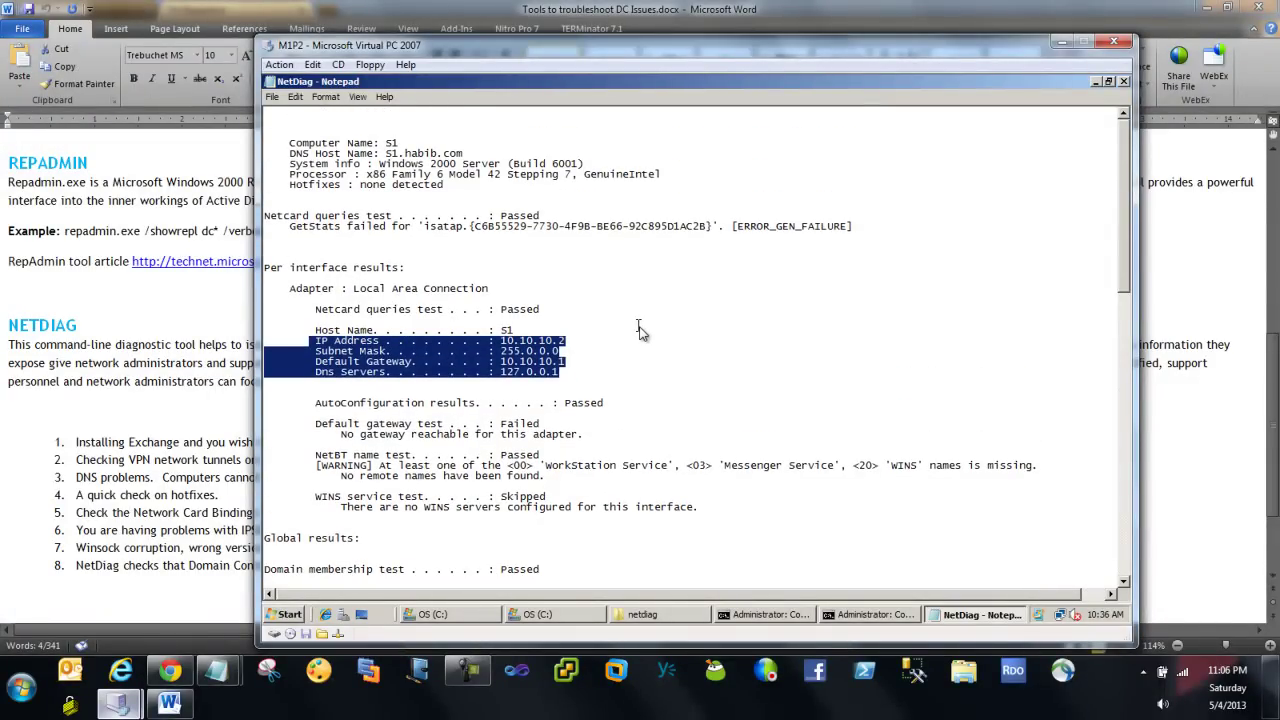
scroll(338, 262, down, 4)
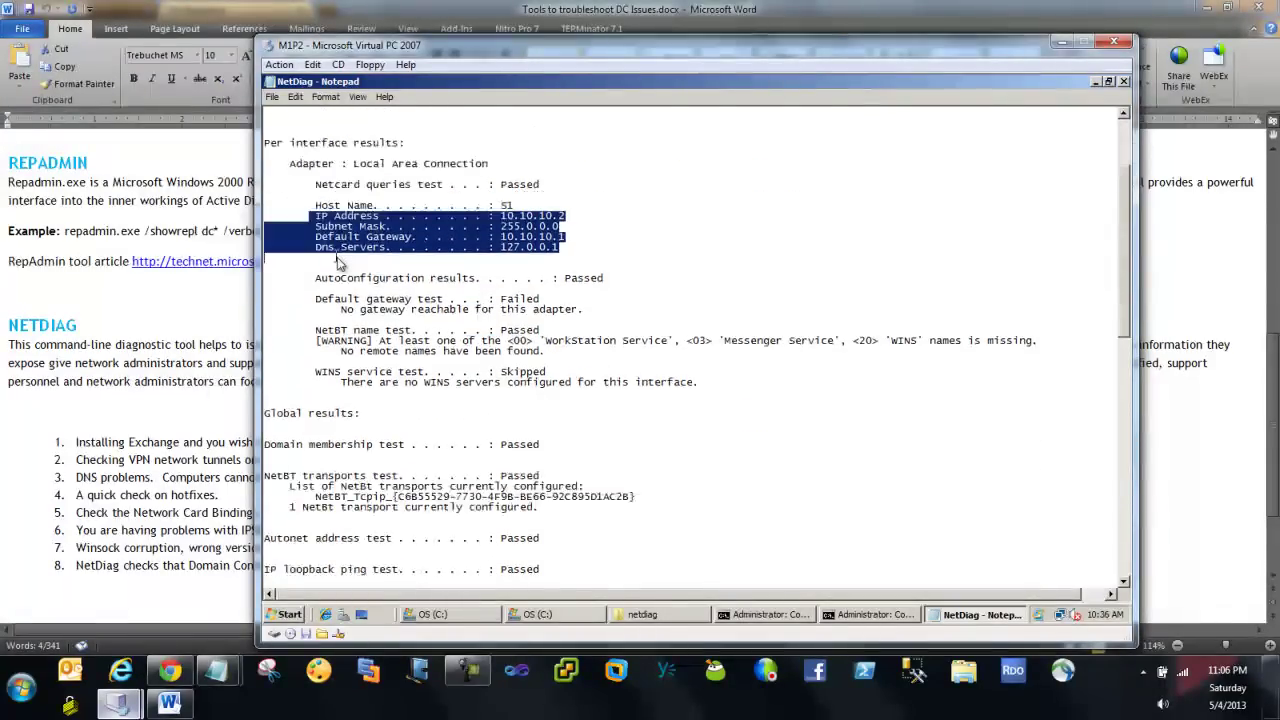
scroll(338, 262, down, 9)
scroll(527, 314, down, 1)
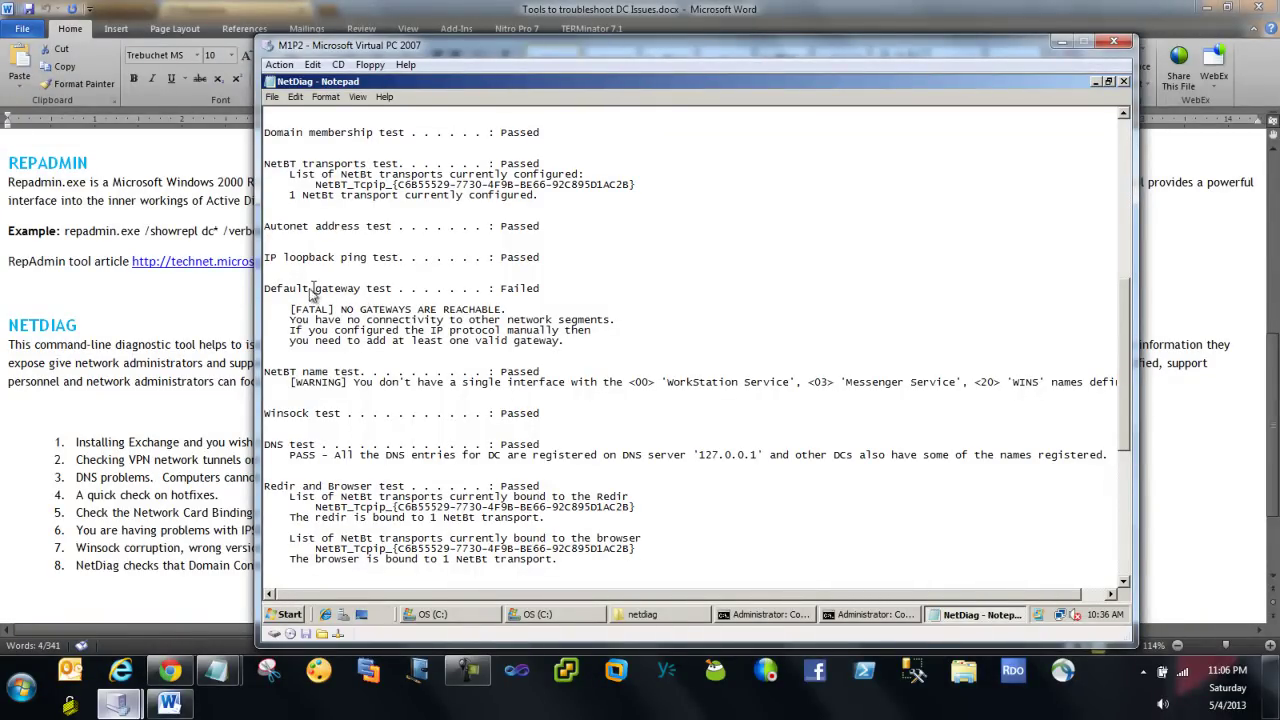
scroll(510, 327, down, 6)
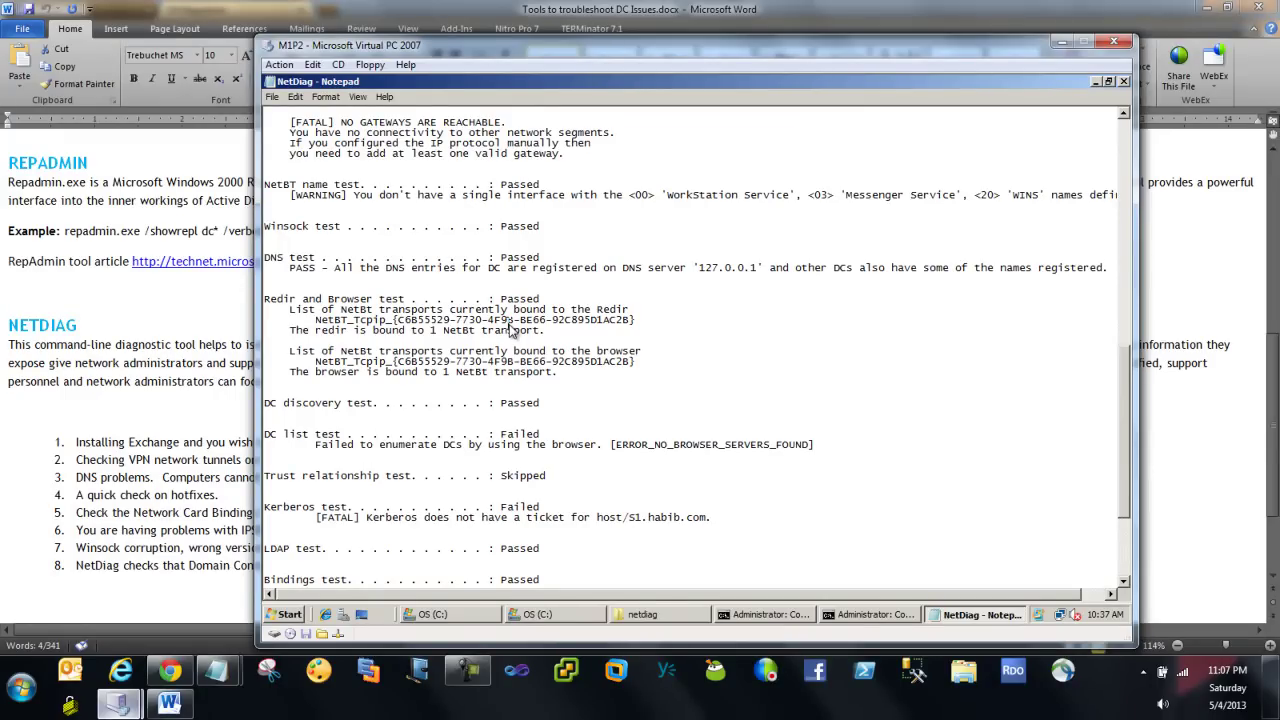
Step: Switch back to the Word document and review the DCDIAG, REPADMIN and NETDIAG sections down to the netdiag.exe example
click(170, 448)
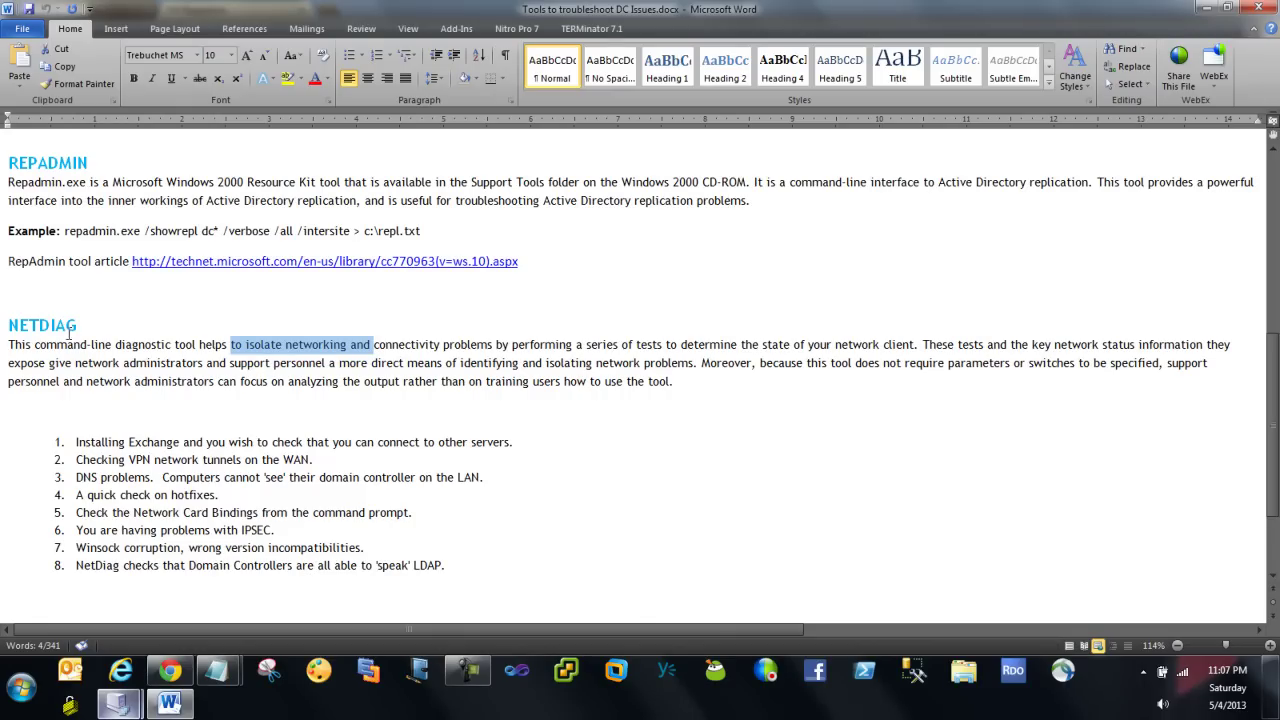
scroll(92, 338, up, 6)
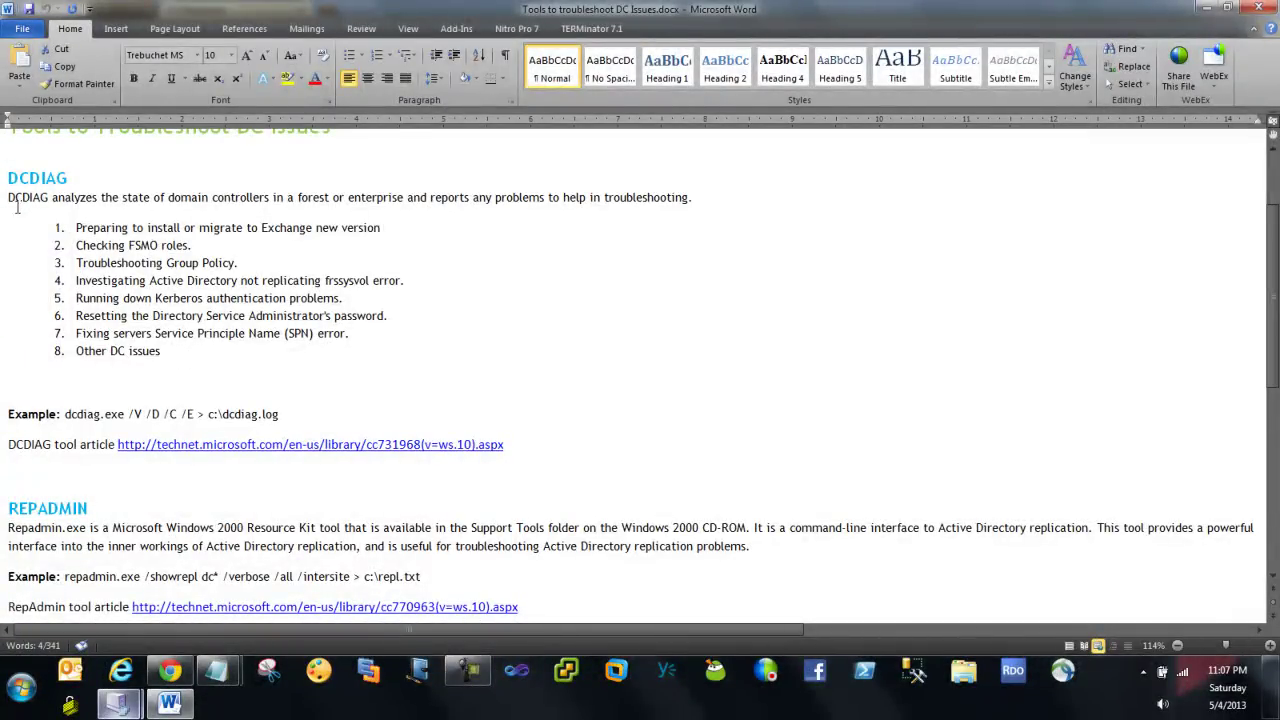
scroll(17, 207, down, 3)
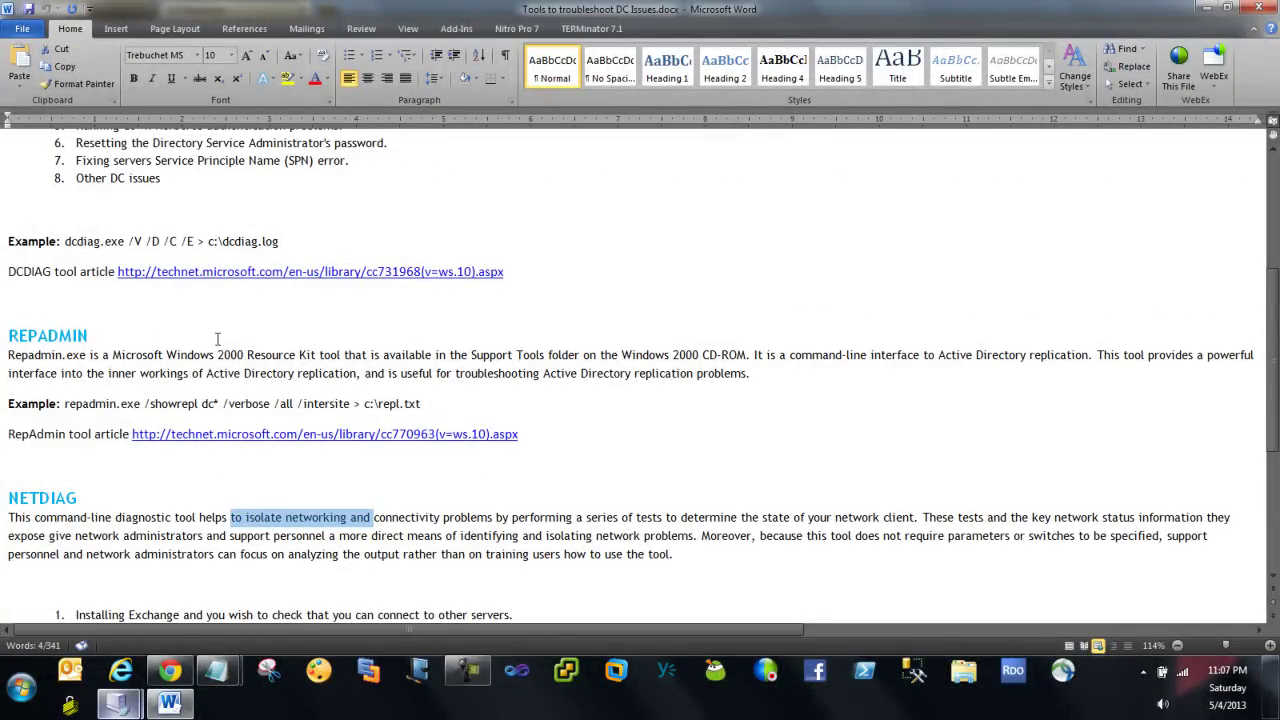
scroll(217, 340, down, 5)
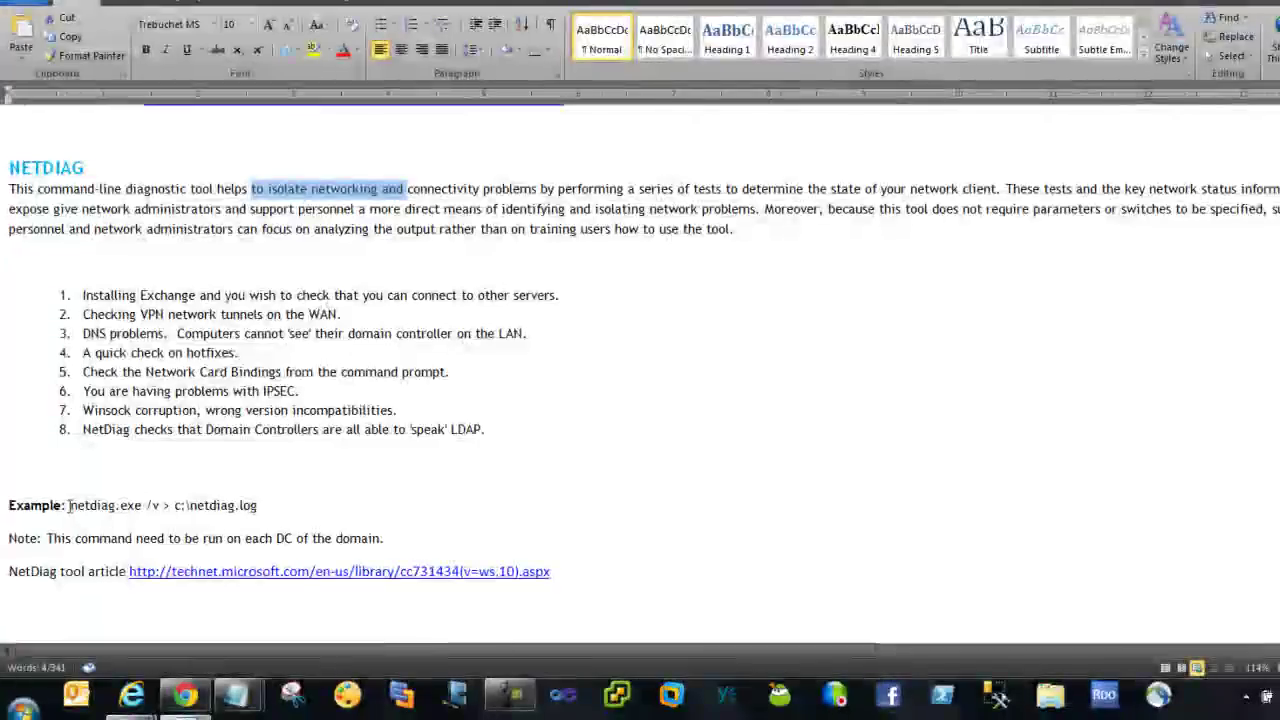
Step: Highlight the v switch in the netdiag.exe example command, then clear the selection beside the note and article link
drag(160, 505, 152, 507)
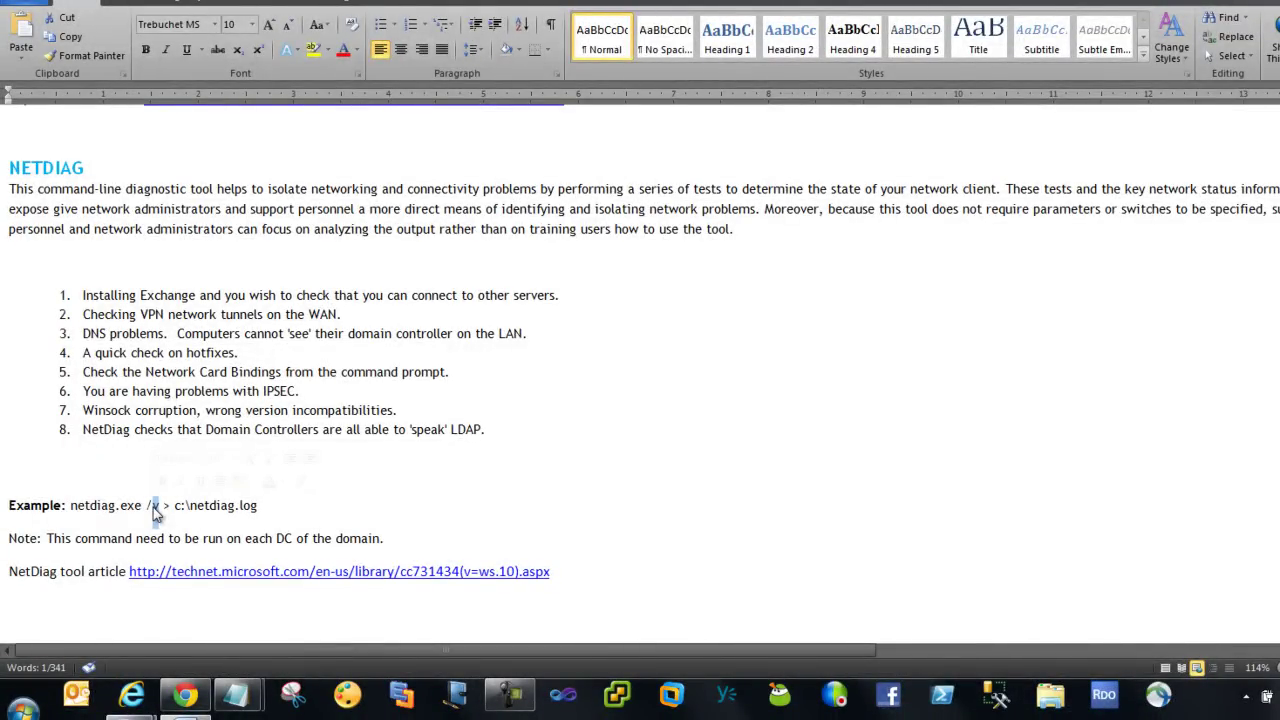
click(97, 535)
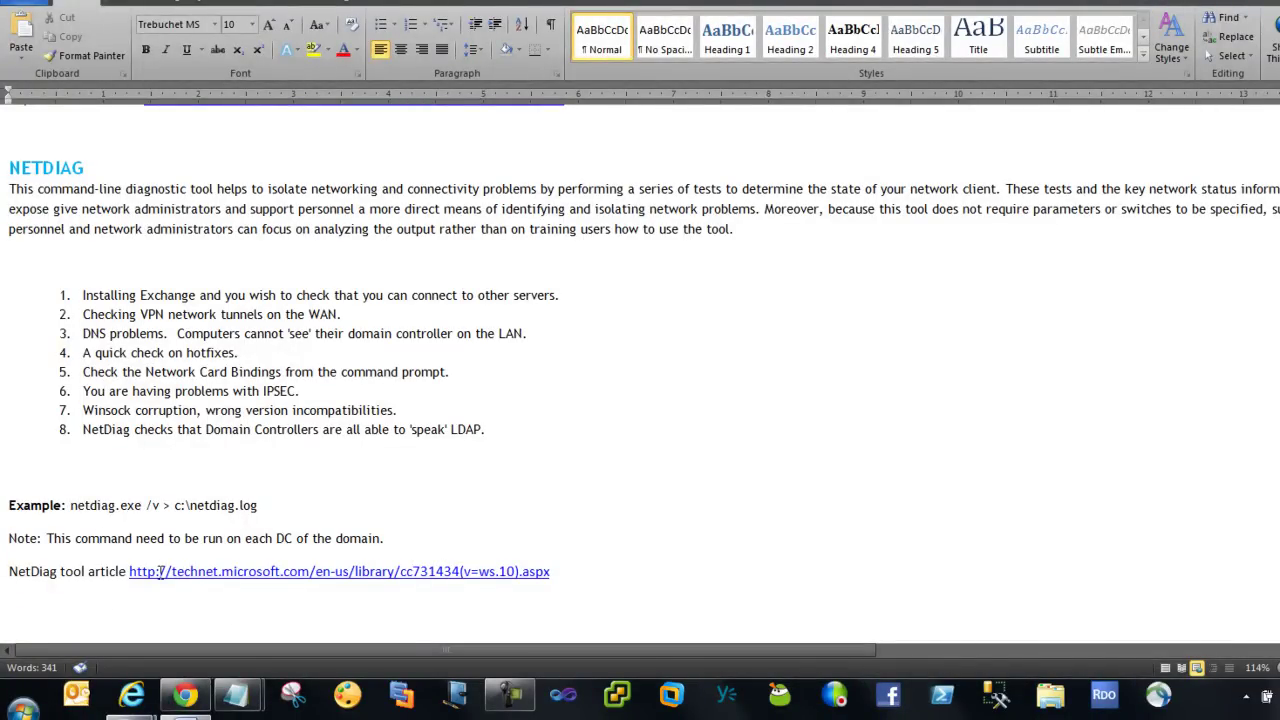
click(519, 479)
Step: Return to the M1P2 virtual machine and close the NetDiag Notepad window and the netdiag folder
mouse_move(172, 700)
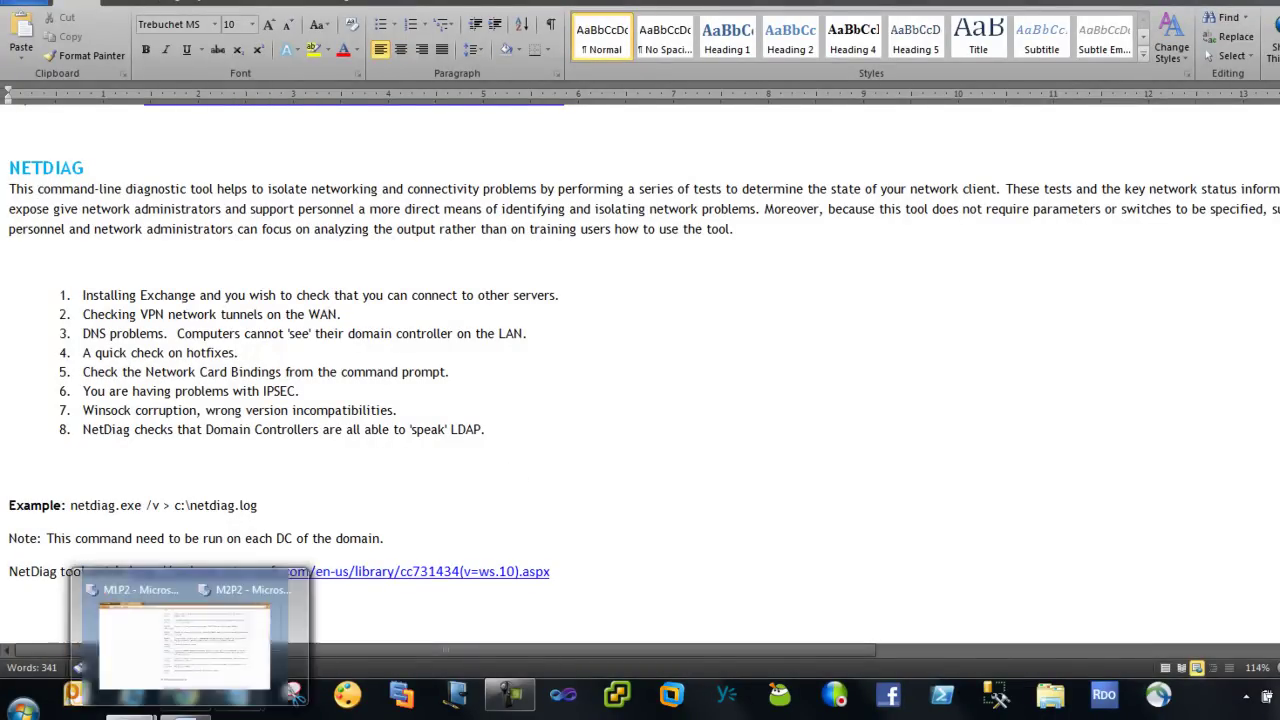
click(140, 675)
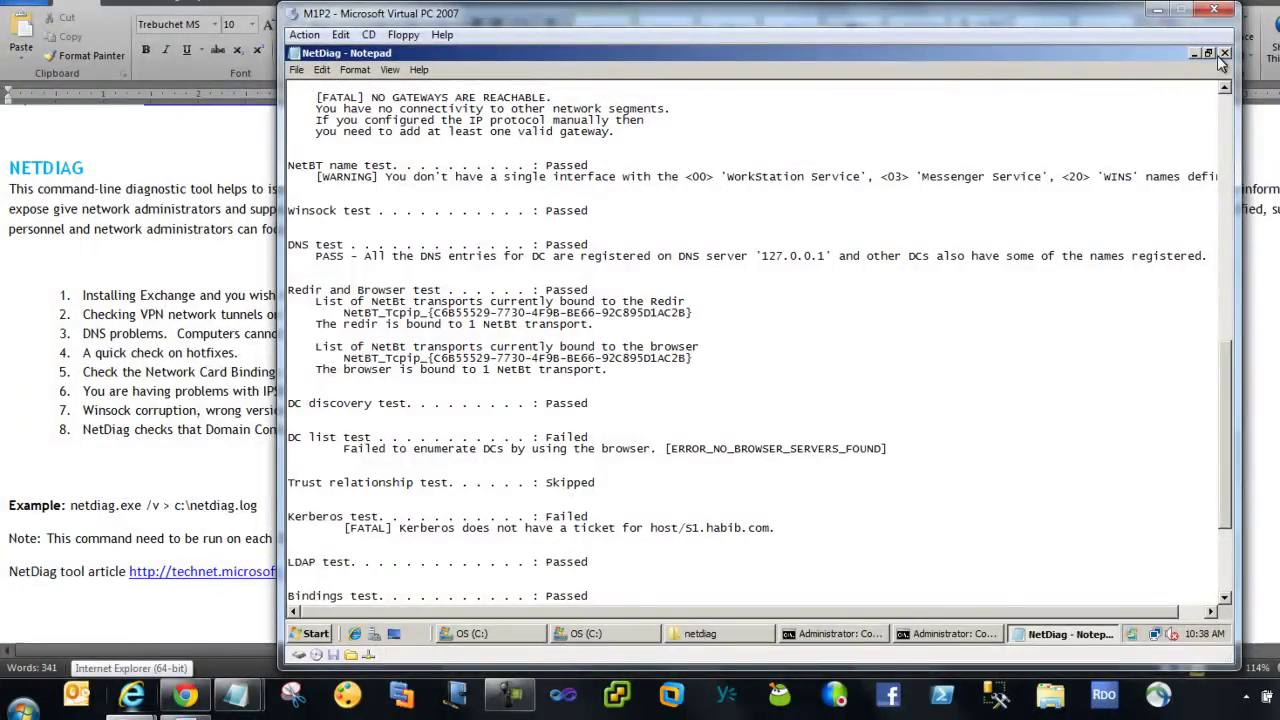
click(1223, 54)
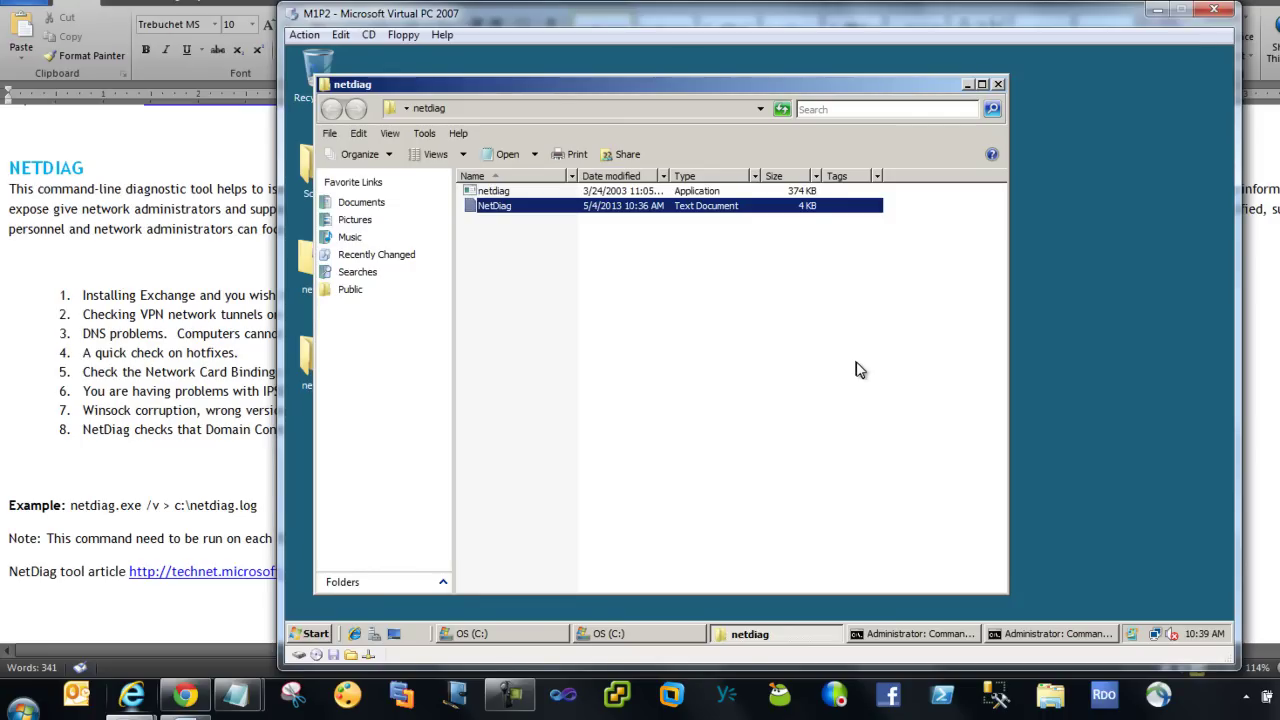
click(982, 192)
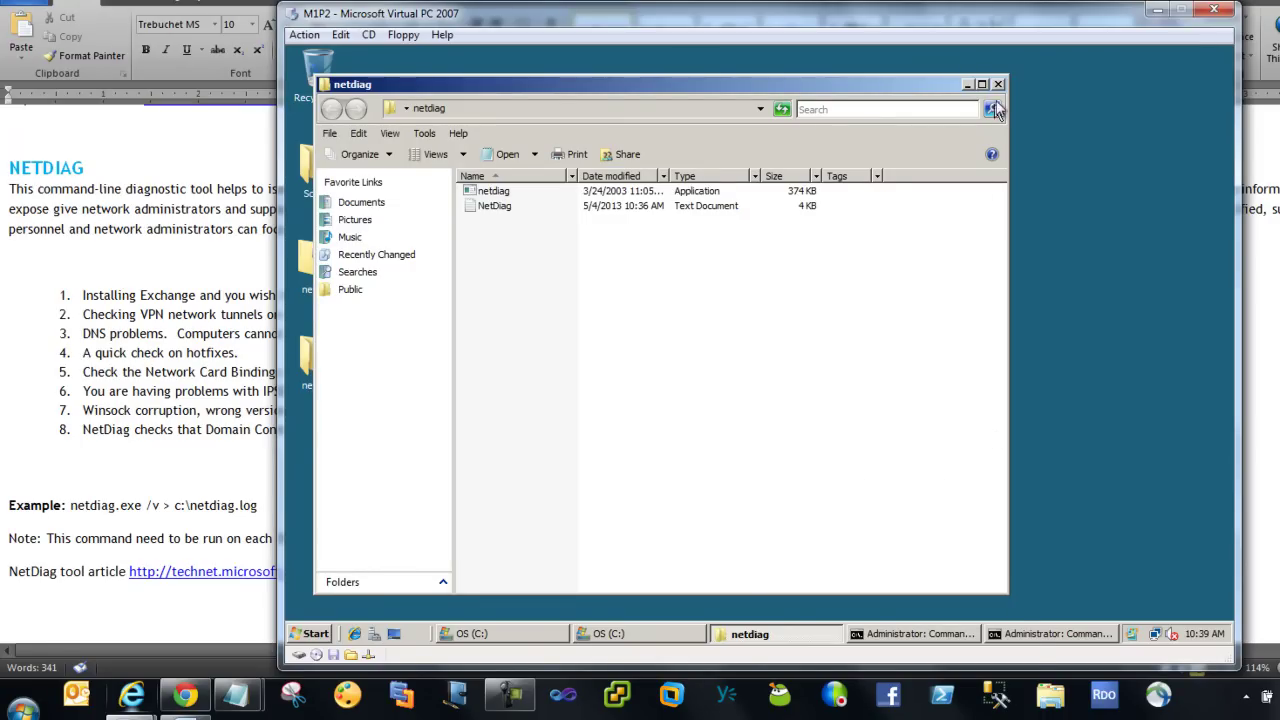
click(998, 84)
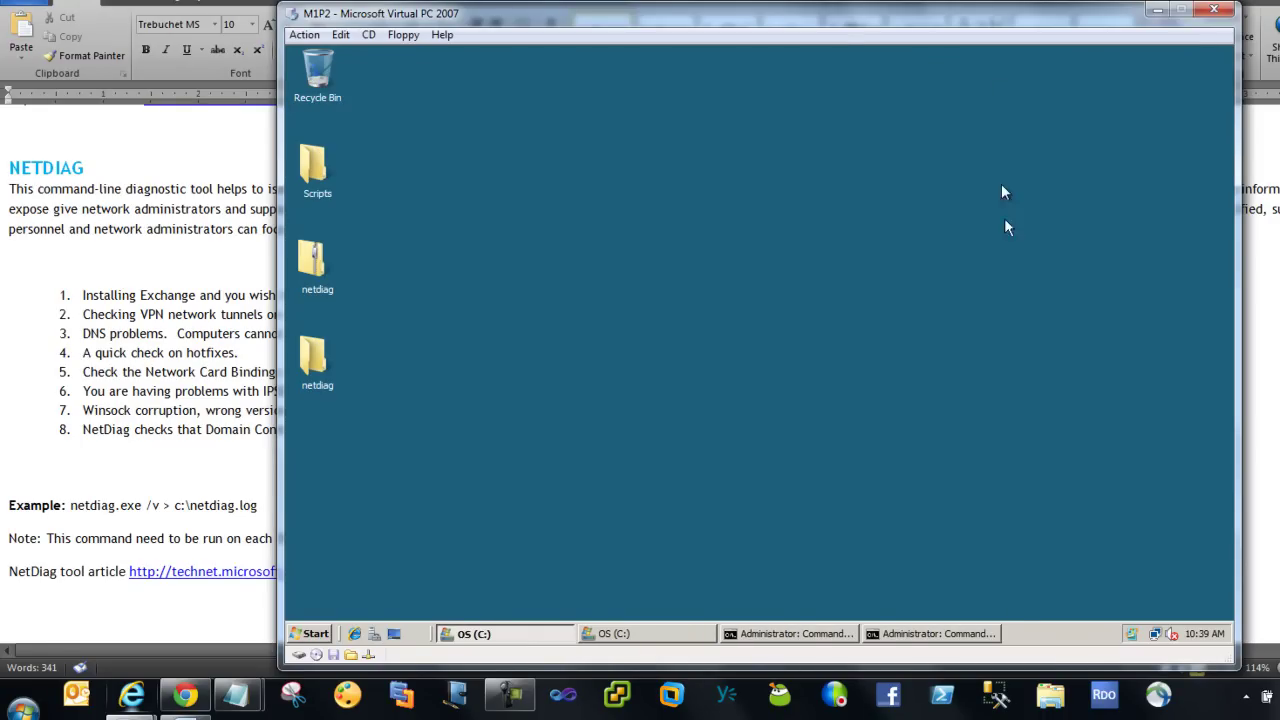
Step: Check the dcdiag Command Prompt, open the AD Health Check batch file from C:\scripts in Notepad, and examine its repadmin commands
click(960, 636)
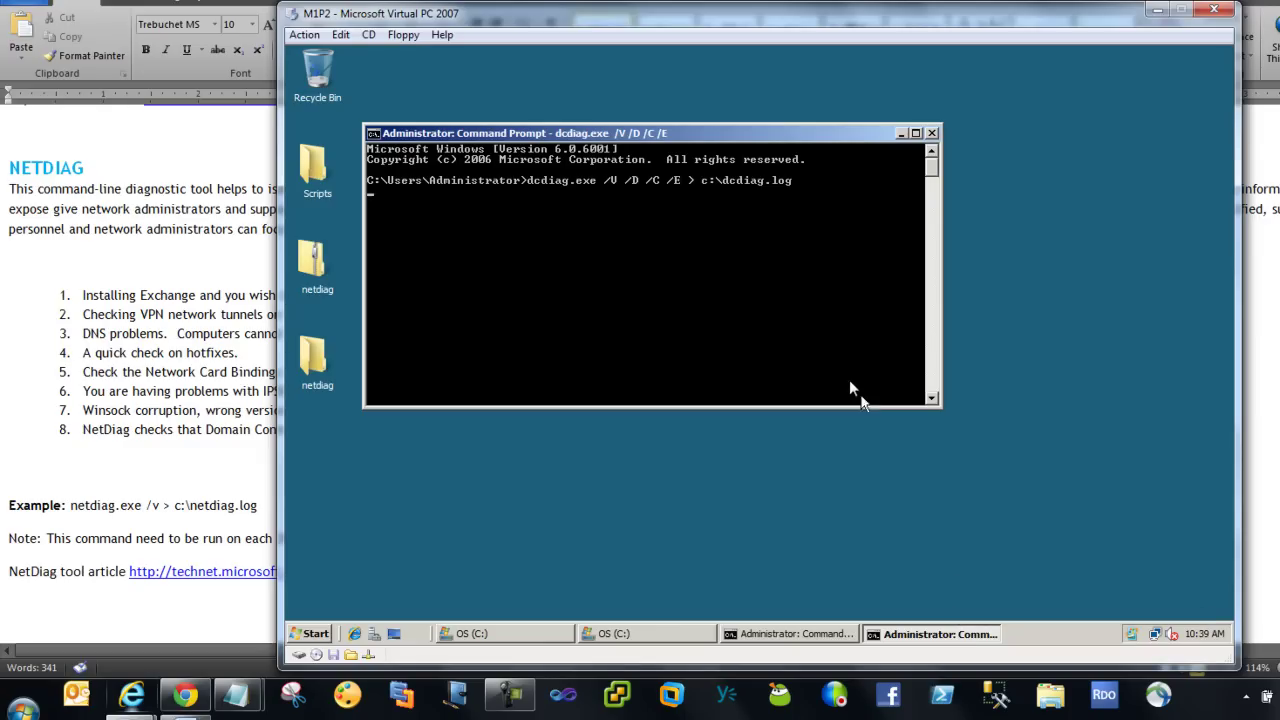
click(625, 635)
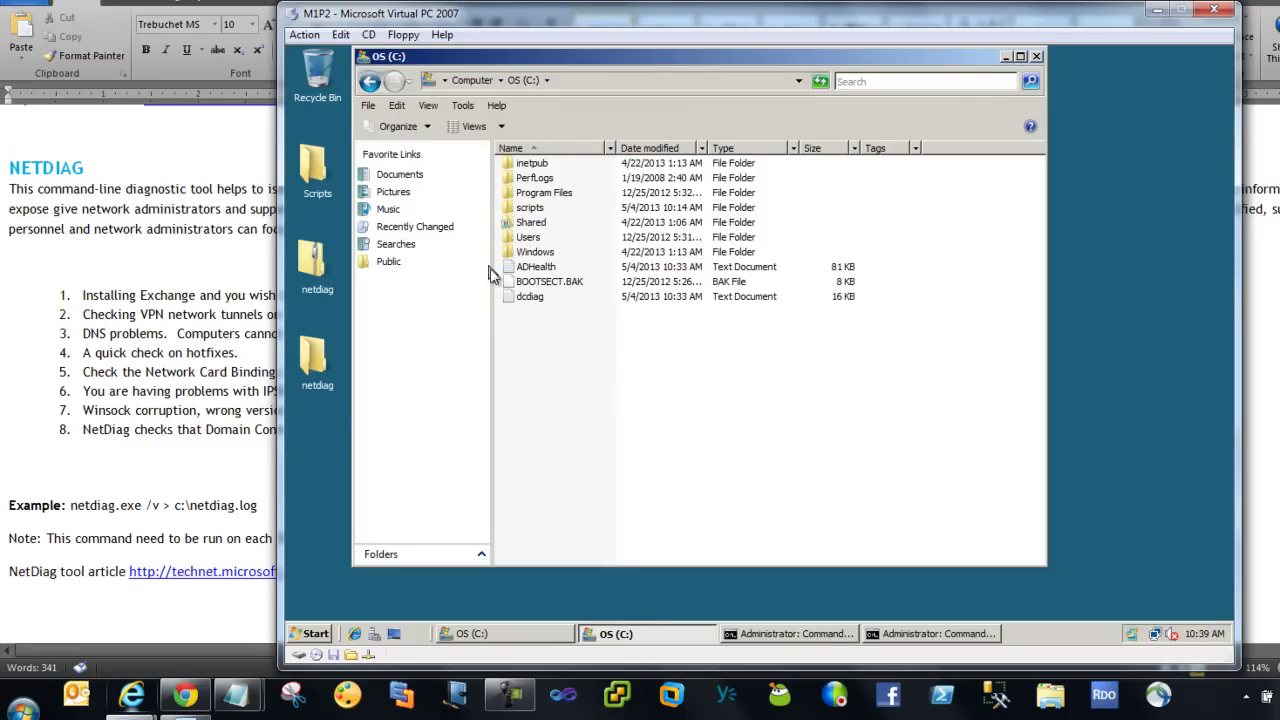
double_click(532, 208)
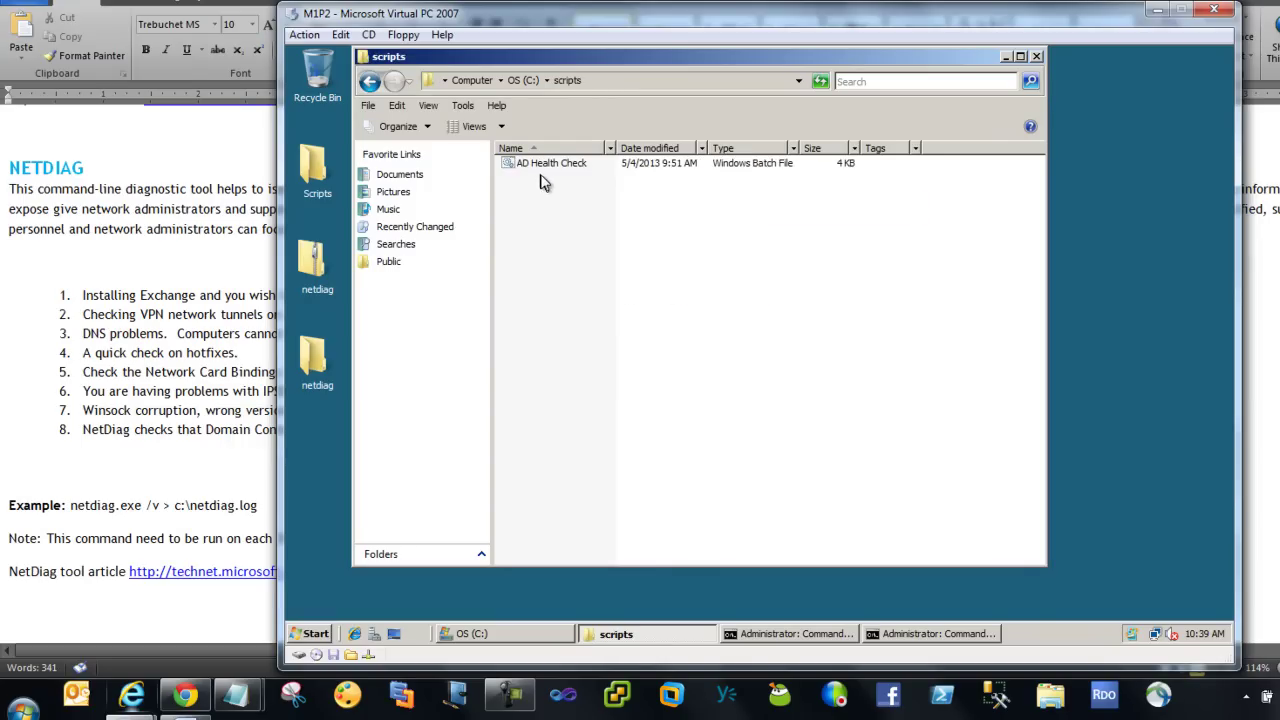
click(550, 173)
right_click(551, 171)
click(578, 198)
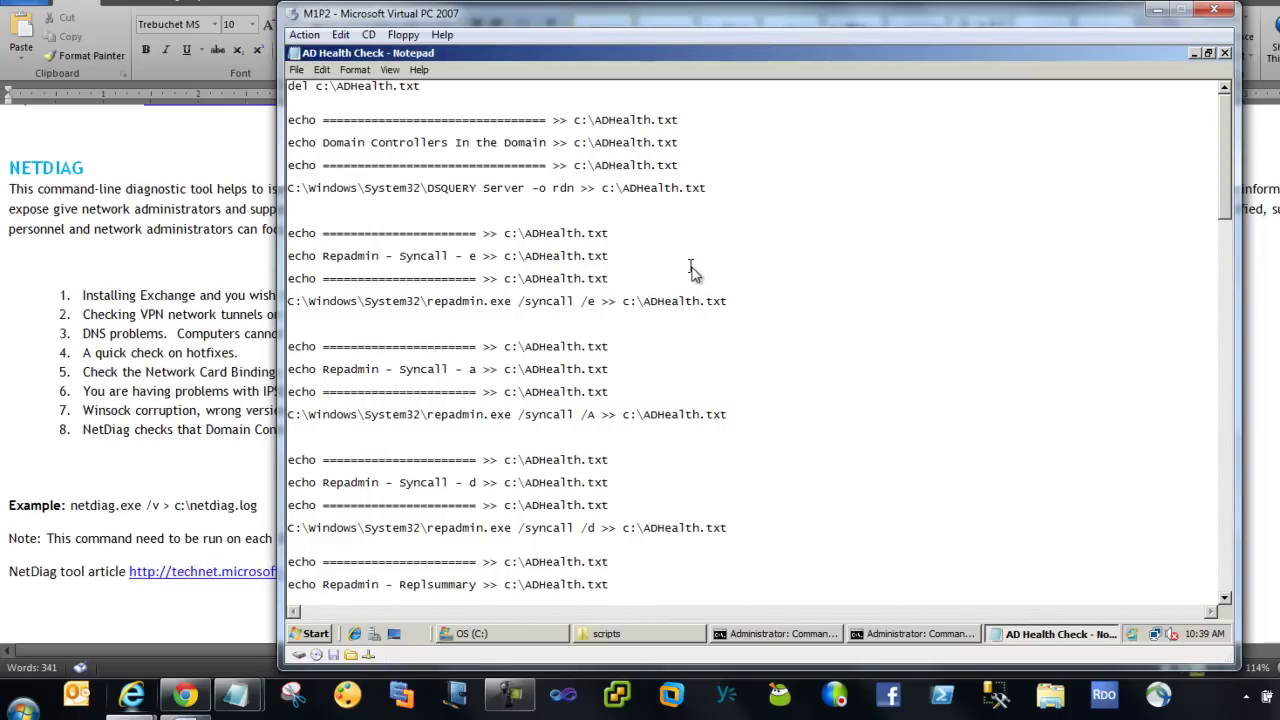
scroll(693, 270, down, 3)
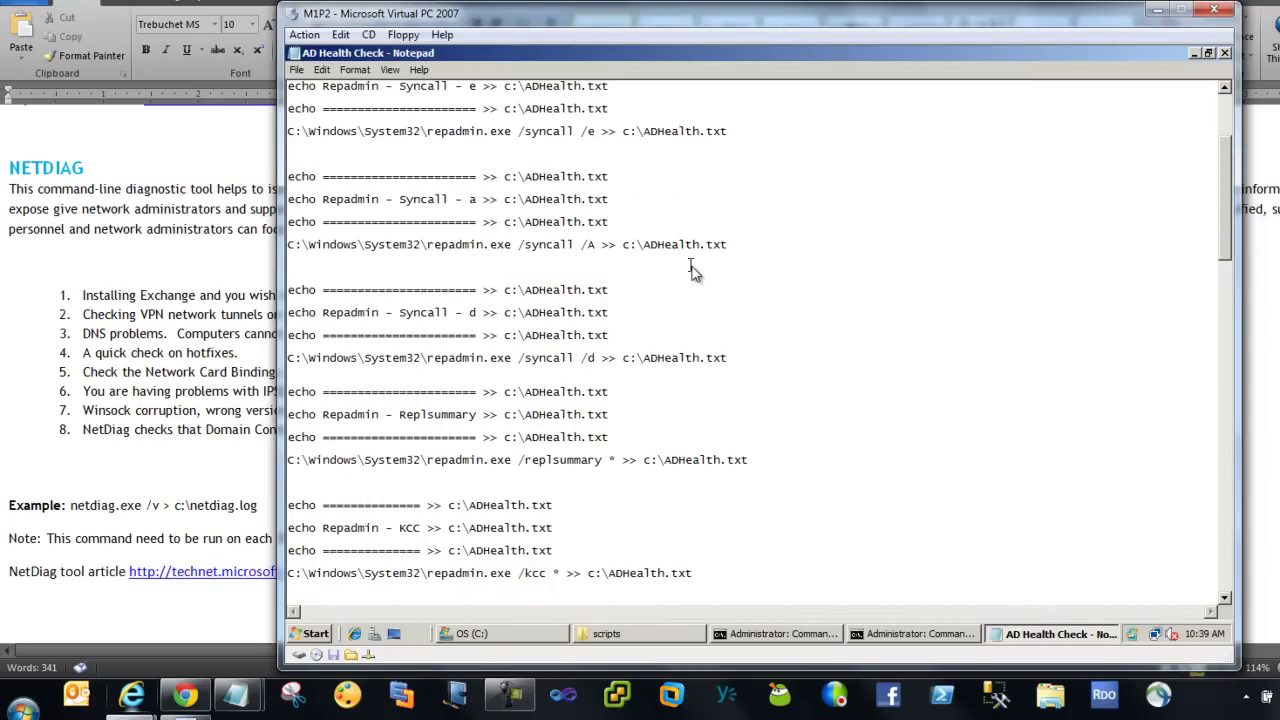
Step: Examine the remaining repadmin commands in the AD Health Check script, from syncall through failcache, and close the file
scroll(693, 270, down, 9)
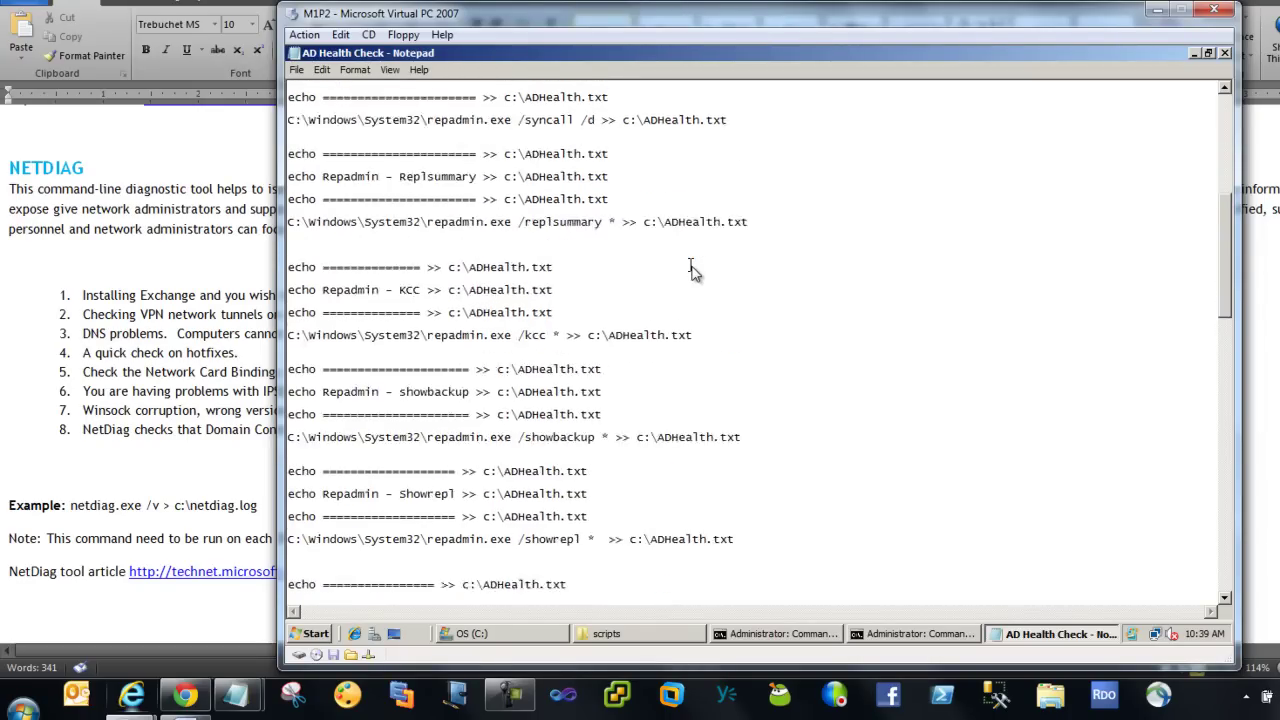
scroll(693, 270, down, 4)
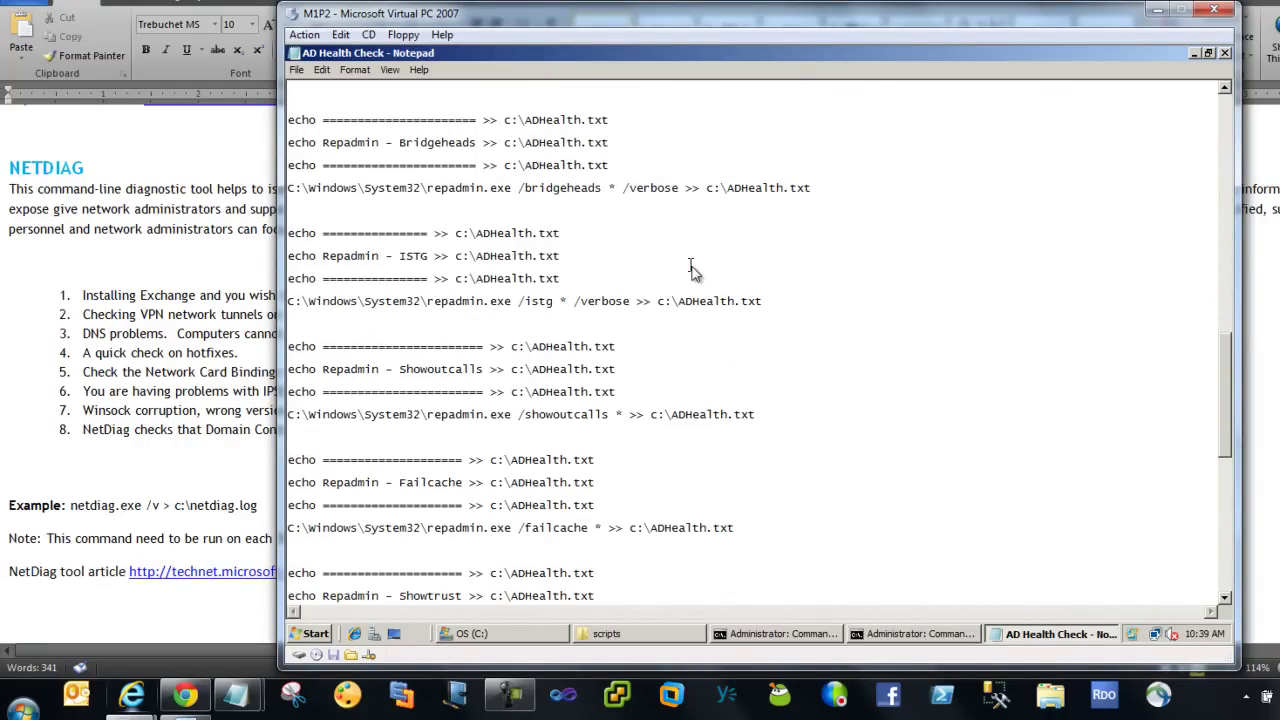
click(1224, 53)
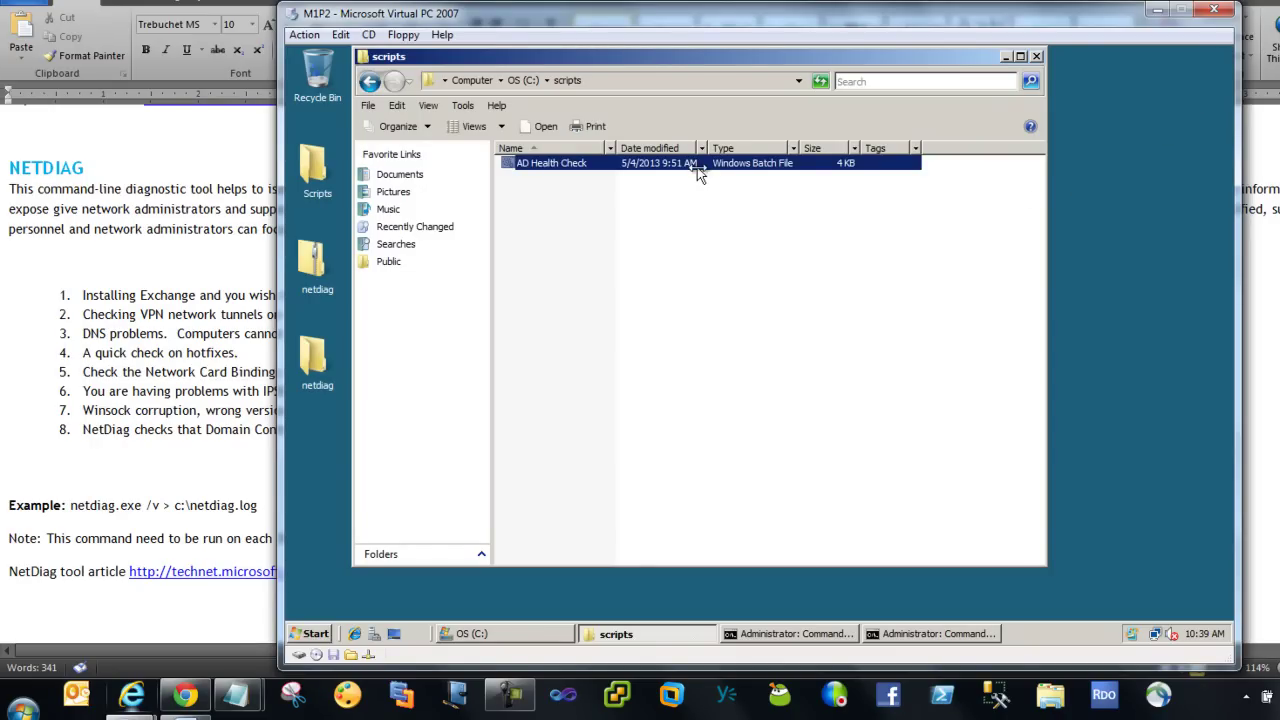
Step: Review the AD Health Check batch run in the Command Prompt back to its starting command, and return to the scripts folder window
click(790, 634)
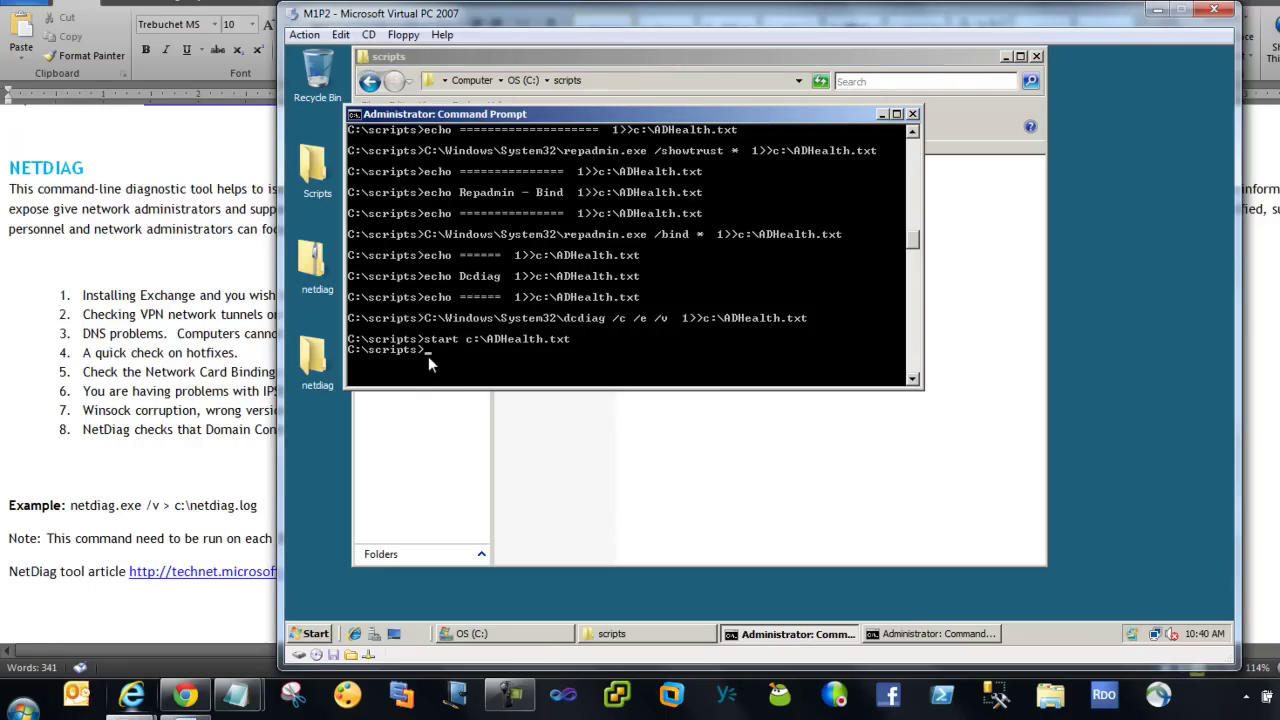
scroll(640, 273, up, 20)
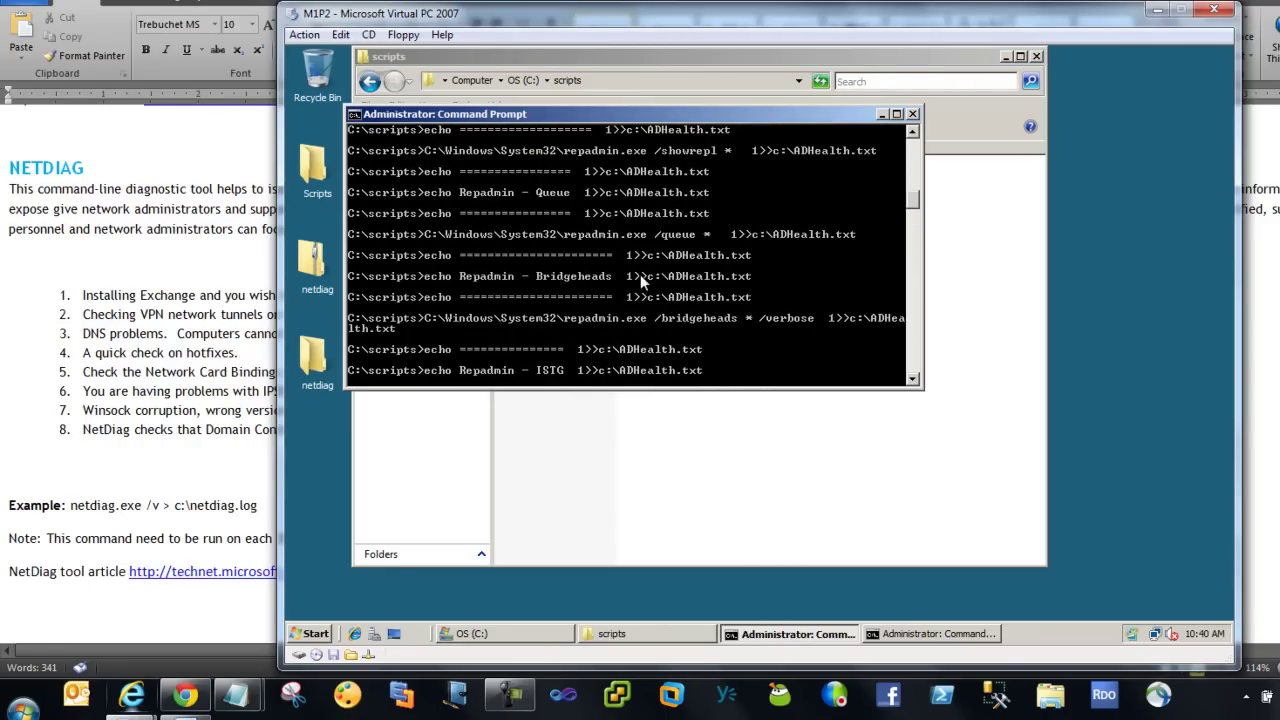
scroll(640, 274, up, 10)
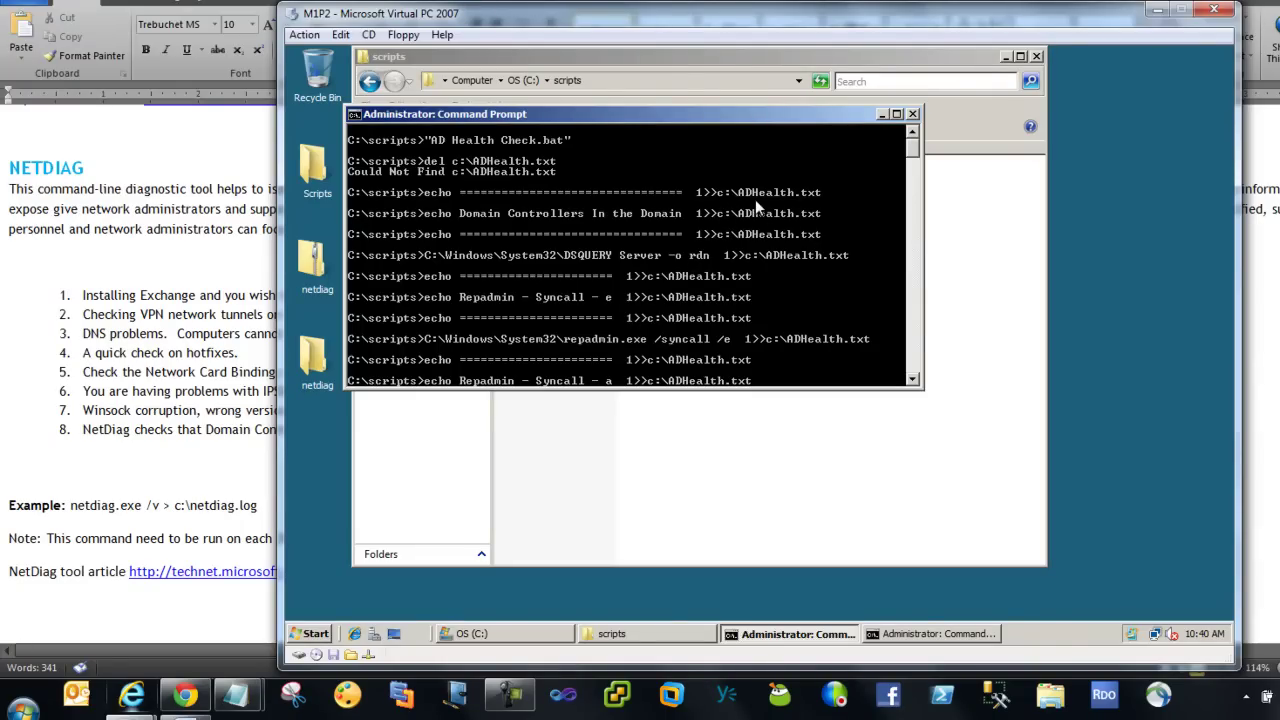
click(955, 229)
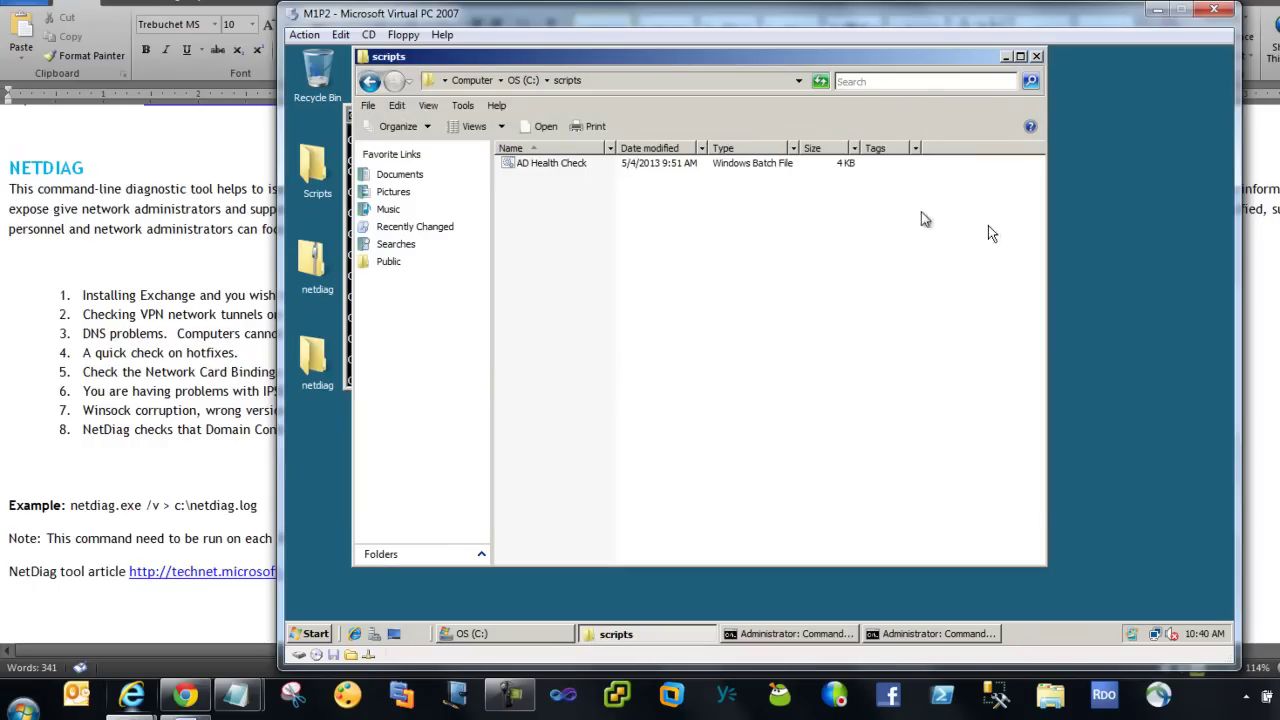
Step: Go back to the C: drive, open the ADHealth text file and check its Domain Controllers In the Domain list
click(371, 84)
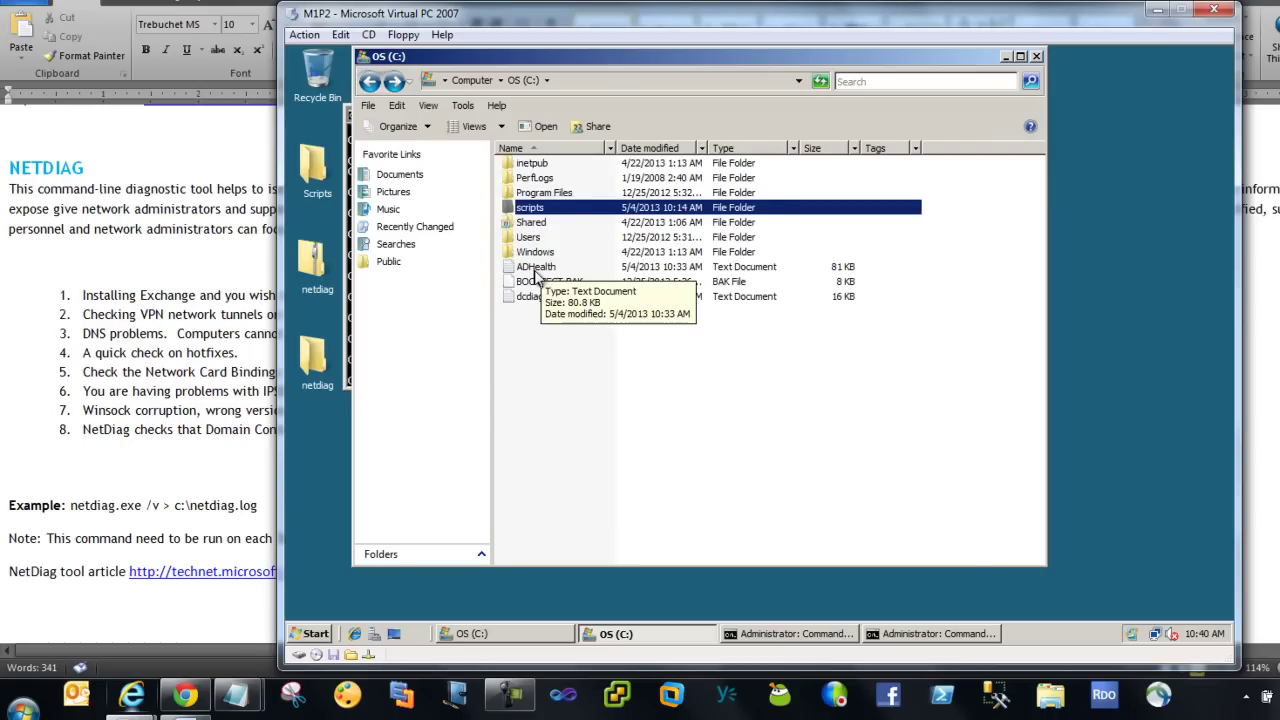
click(545, 270)
double_click(545, 270)
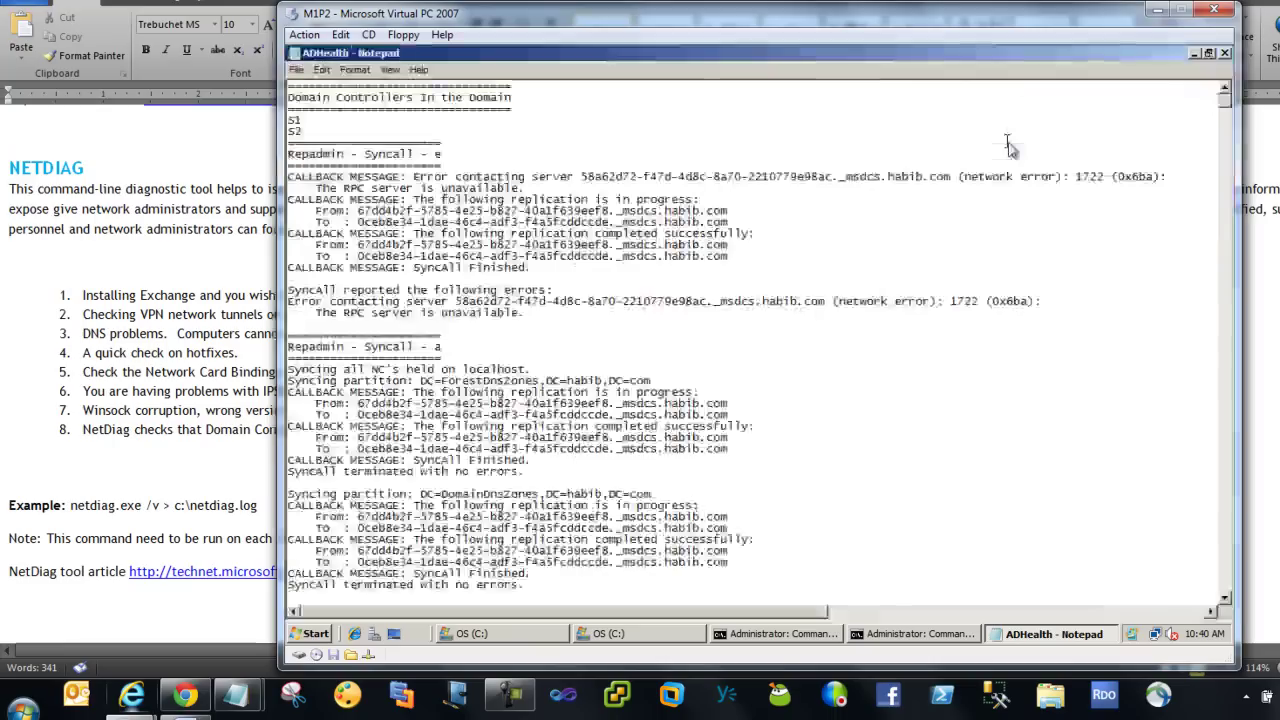
click(1007, 141)
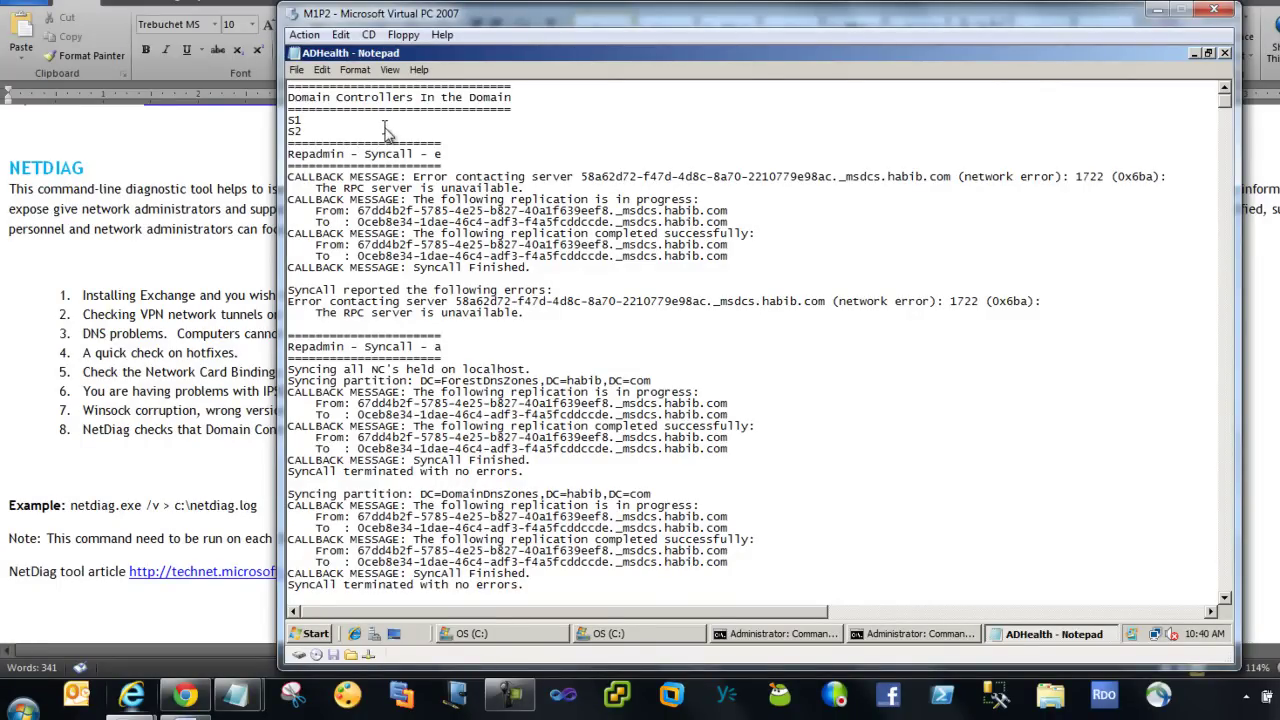
double_click(300, 119)
Step: Review the Syncall, Replsummary, KCC and showbackup sections of the ADHealth report
scroll(397, 345, down, 15)
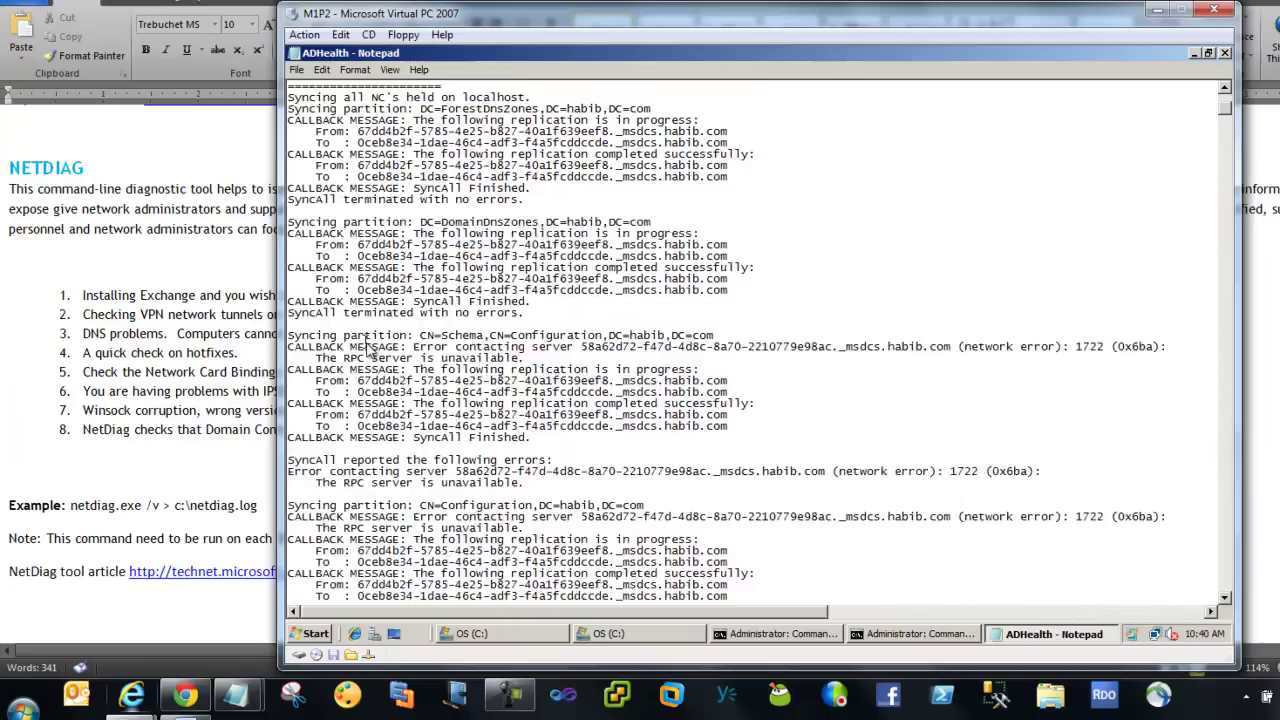
scroll(370, 348, down, 10)
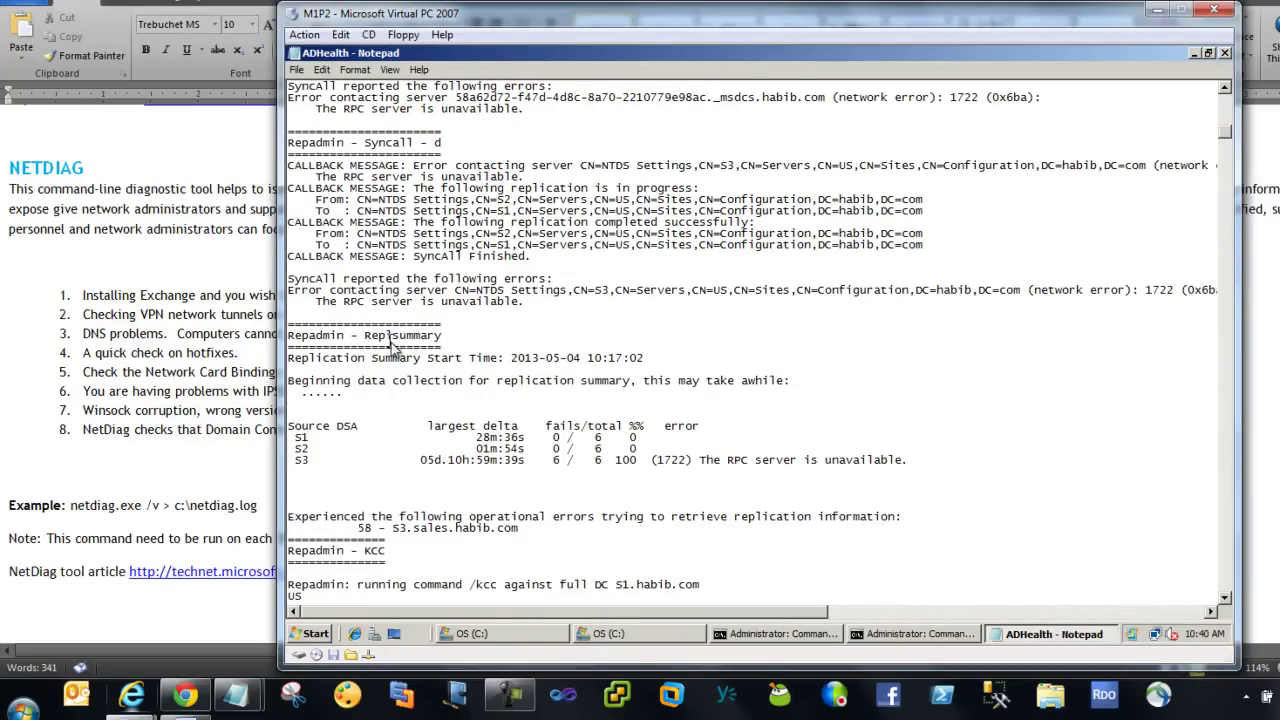
scroll(395, 345, down, 8)
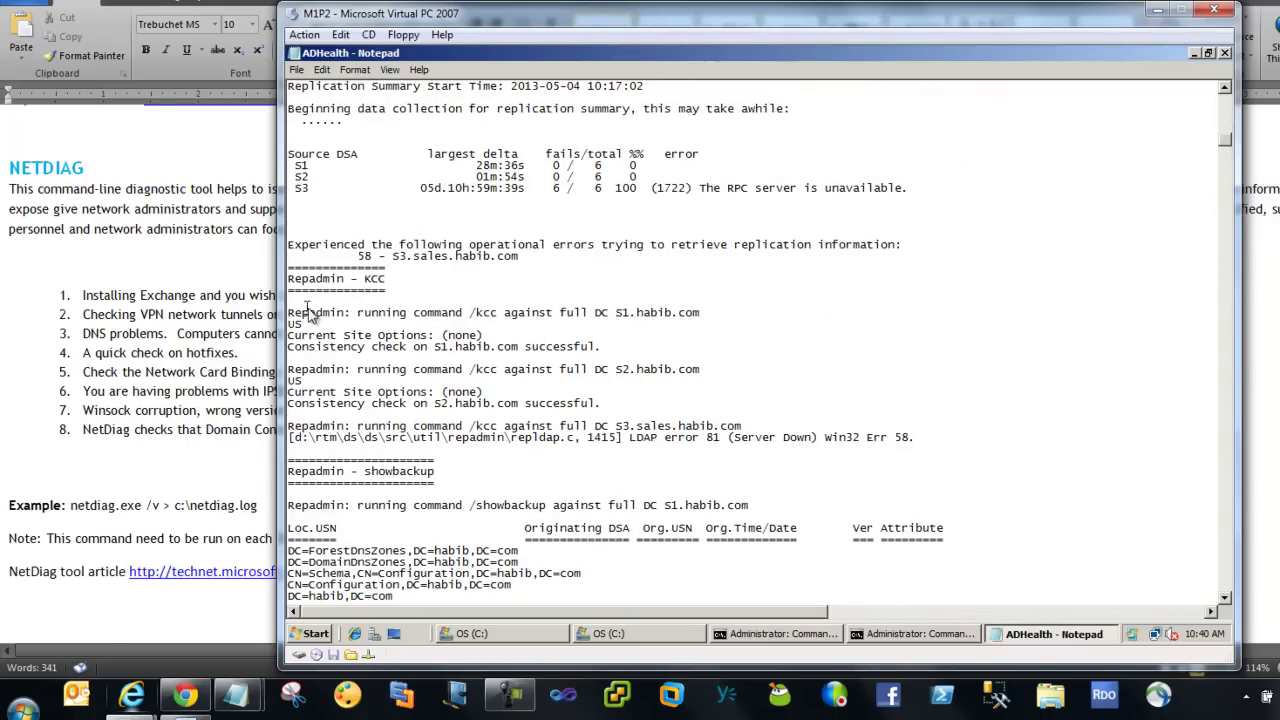
scroll(370, 290, down, 5)
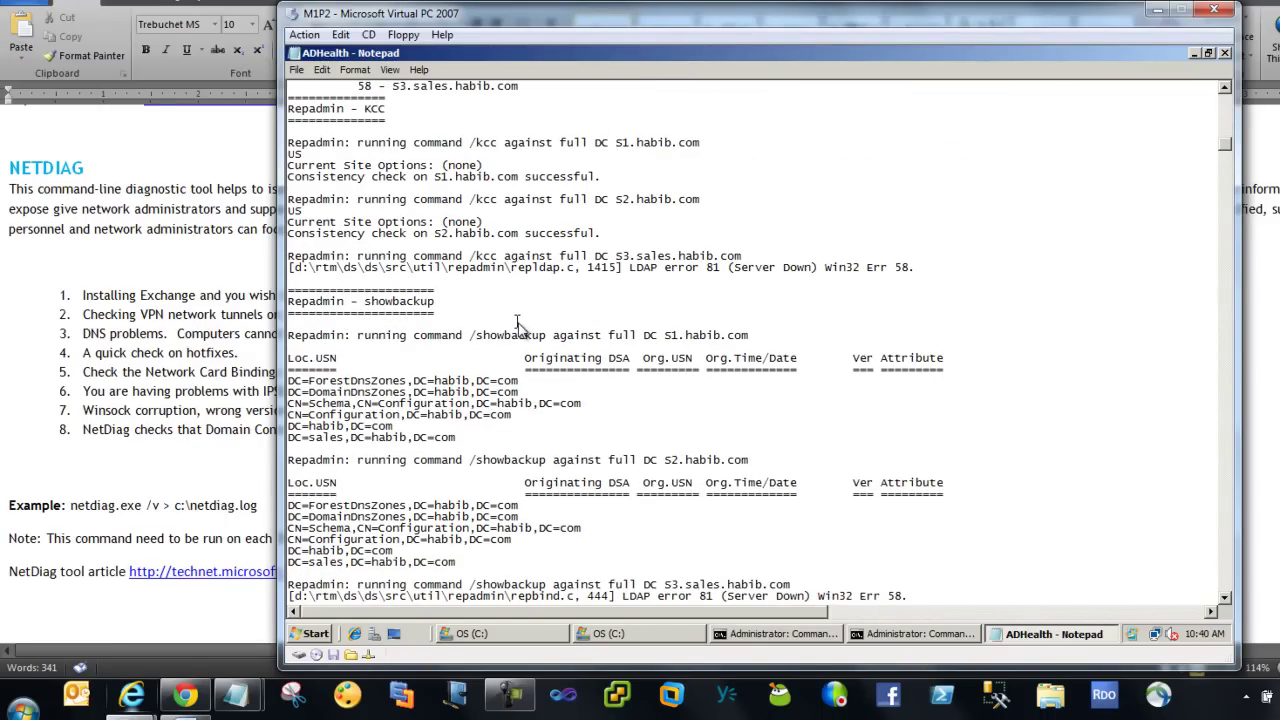
scroll(517, 325, down, 11)
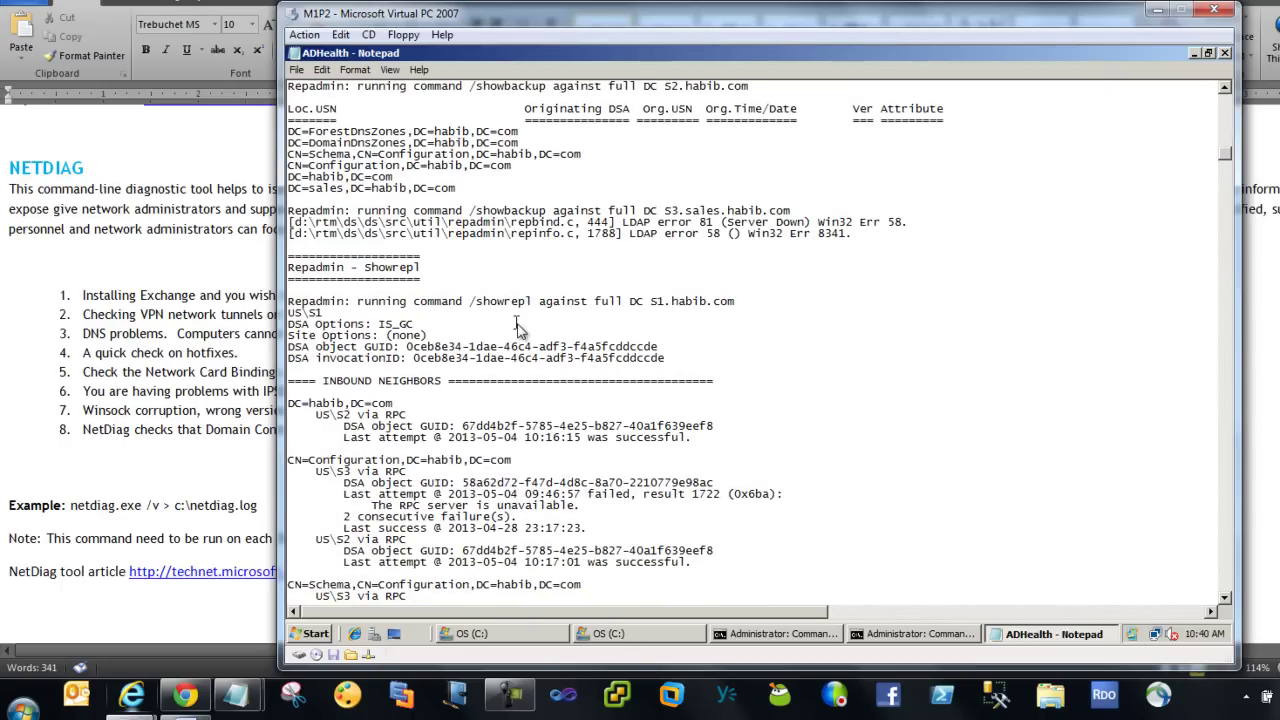
Step: Examine the Showrepl inbound neighbors for S1 and S2 in the ADHealth report, down to the Queue section
scroll(517, 325, down, 6)
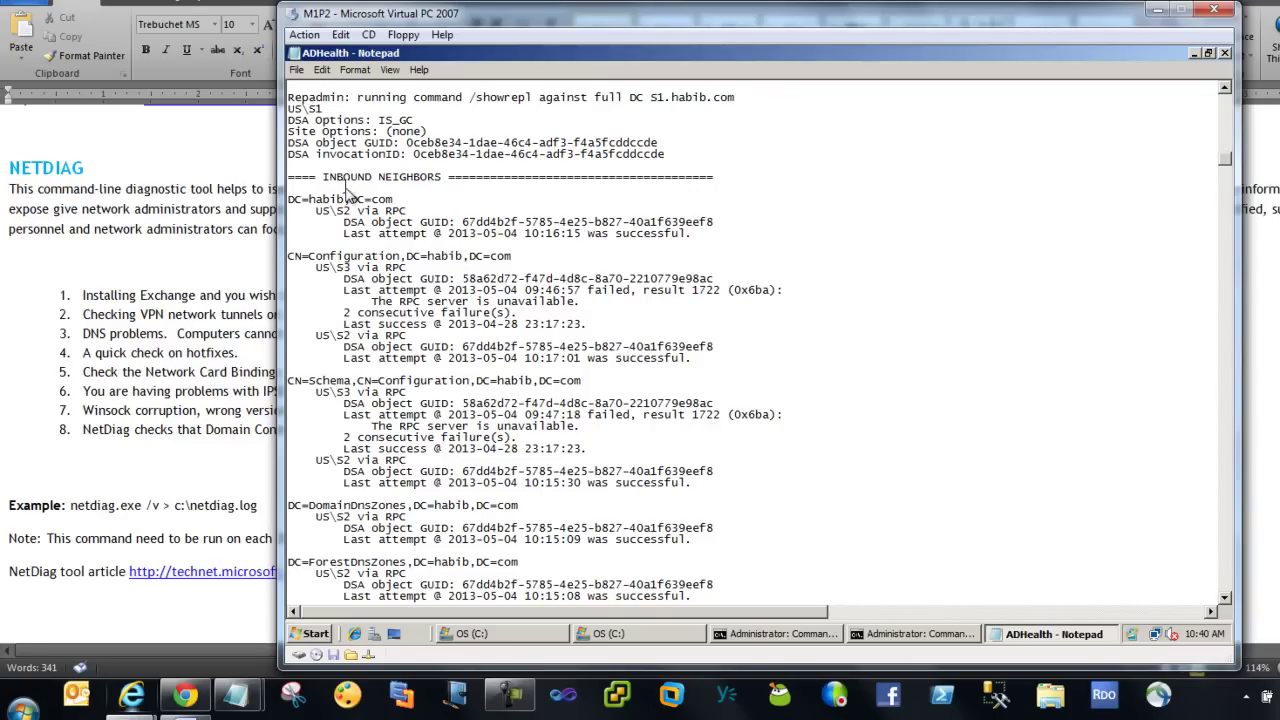
scroll(443, 218, down, 4)
scroll(443, 220, down, 12)
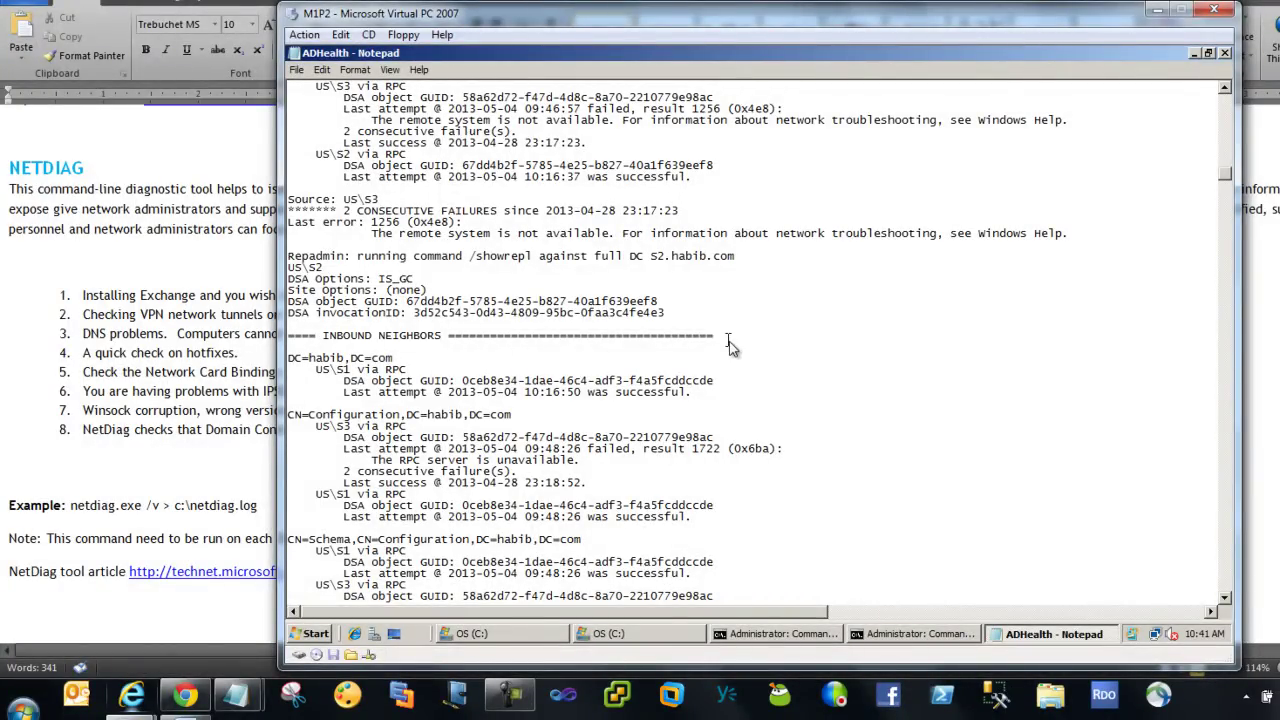
scroll(350, 355, down, 13)
scroll(350, 355, down, 7)
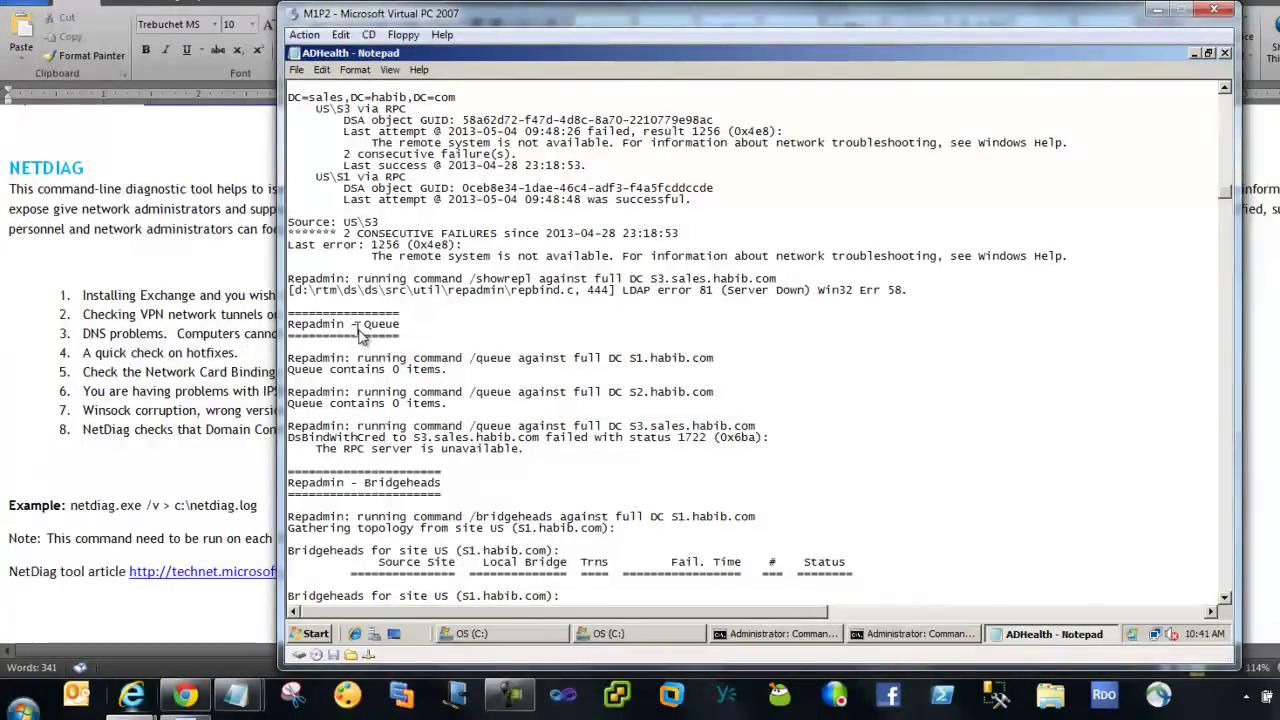
Step: Review the ADHealth report's remaining repadmin sections, from Bridgeheads and ISTG through Failcache, Showtrust and Bind, down to the Dcdiag heading
scroll(362, 335, down, 10)
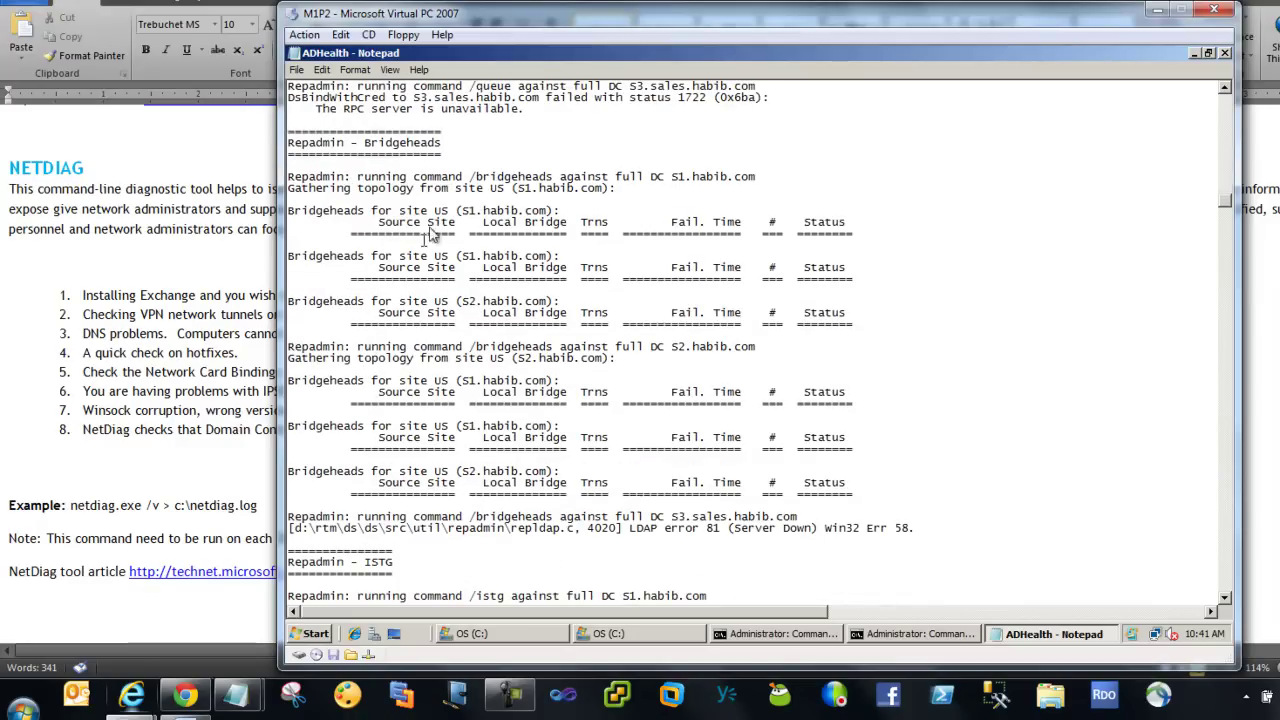
scroll(450, 215, down, 1)
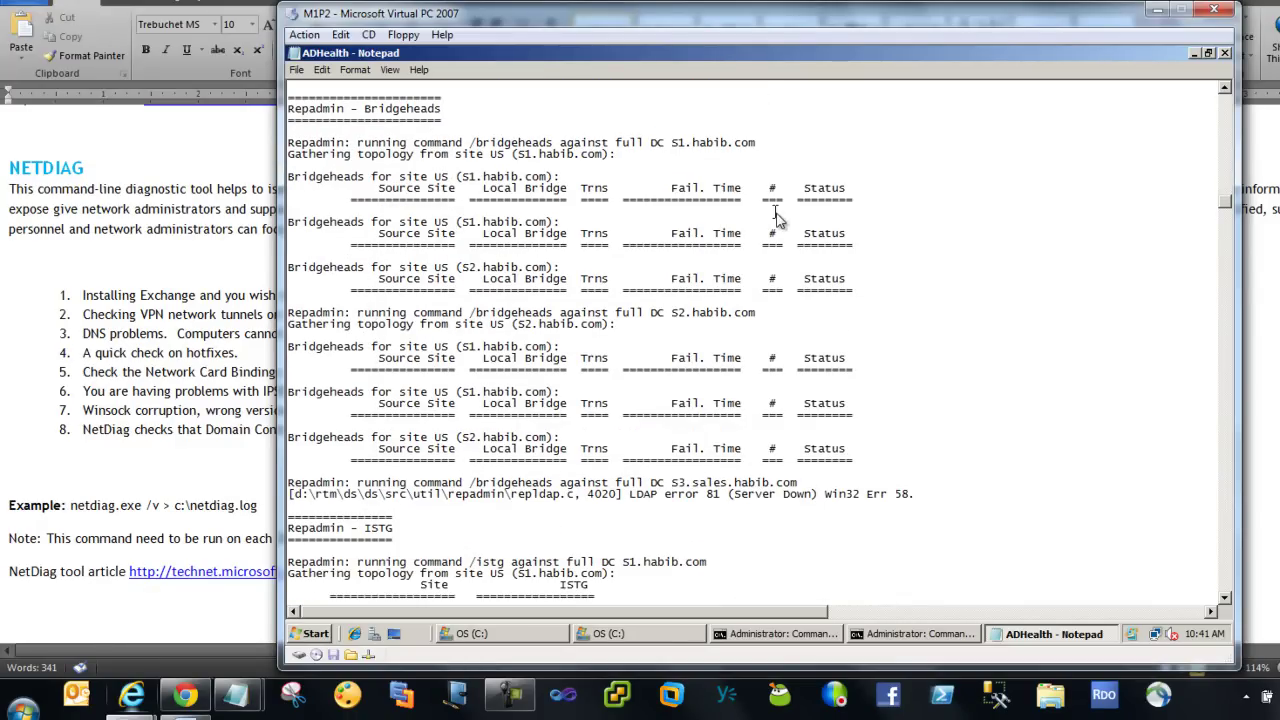
scroll(414, 300, down, 8)
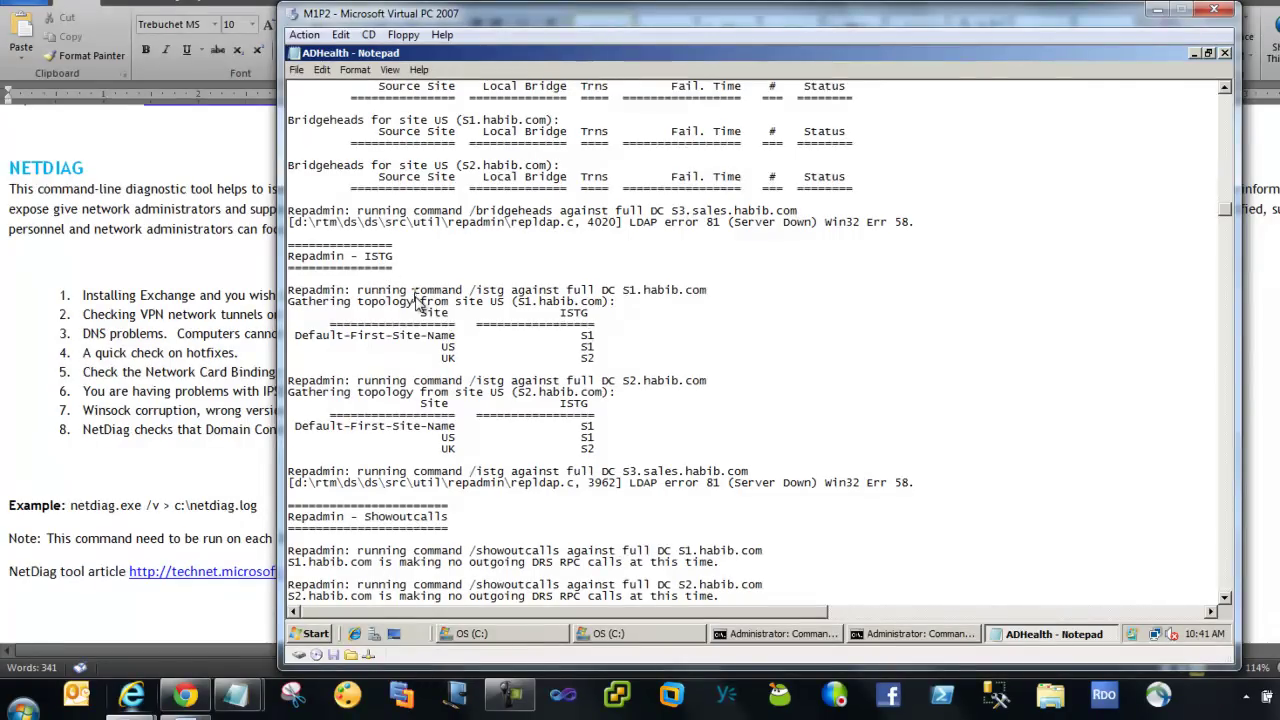
scroll(416, 300, down, 6)
scroll(416, 300, down, 6)
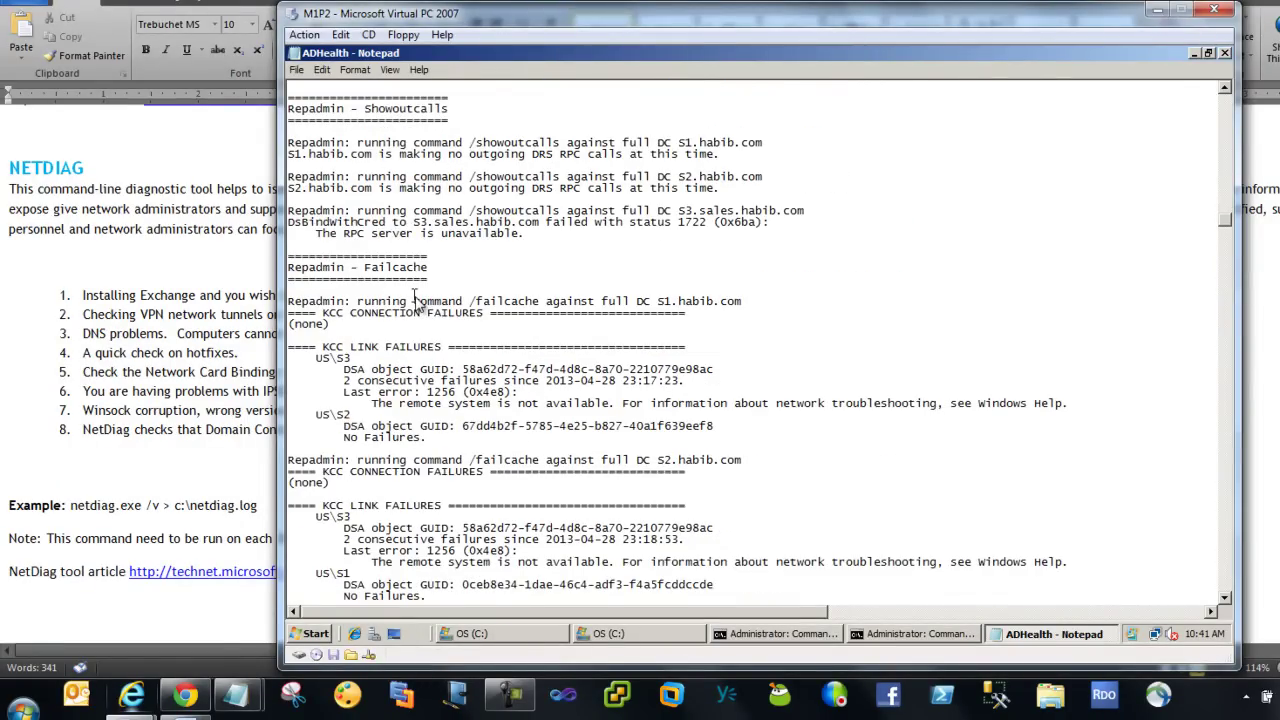
scroll(416, 302, down, 12)
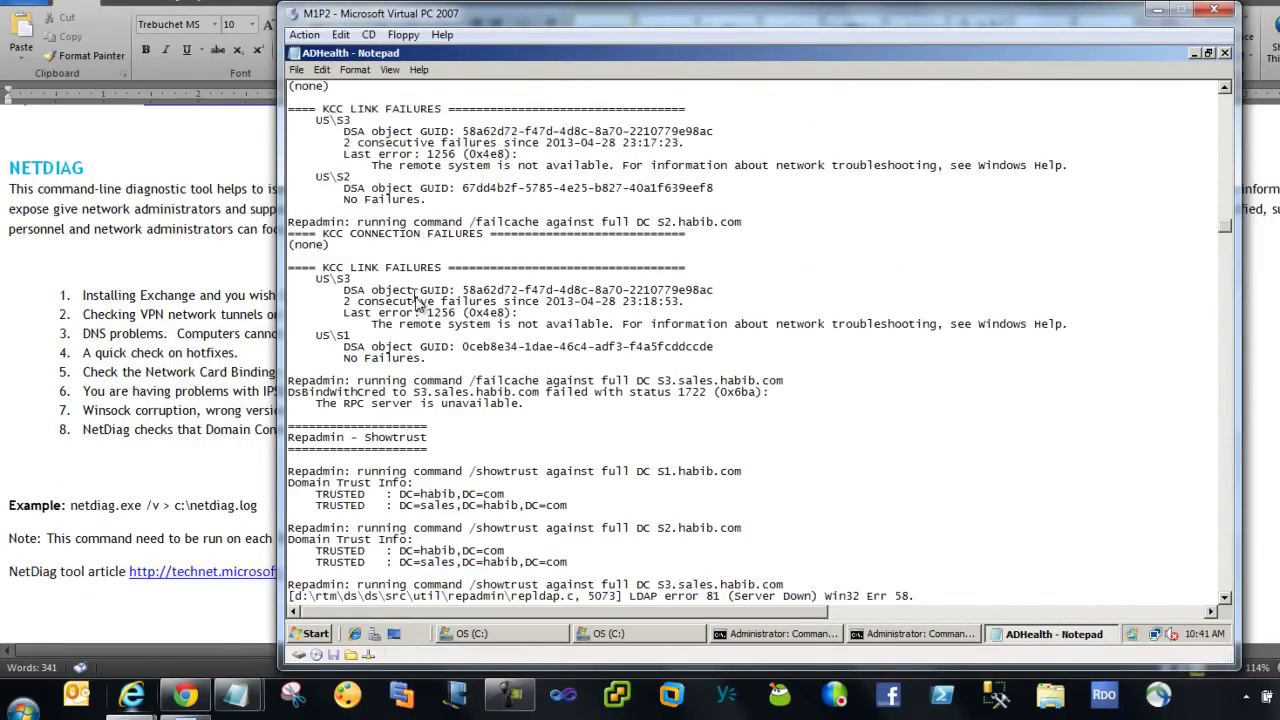
scroll(418, 304, down, 20)
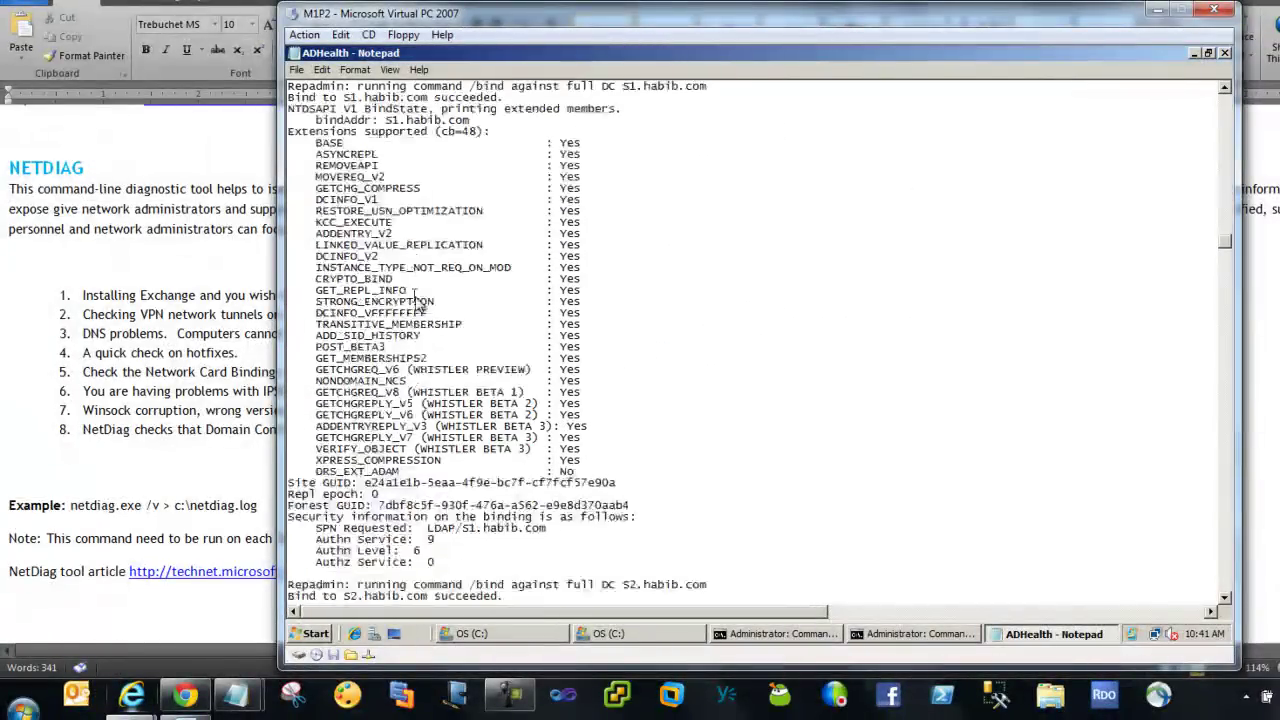
scroll(418, 302, down, 6)
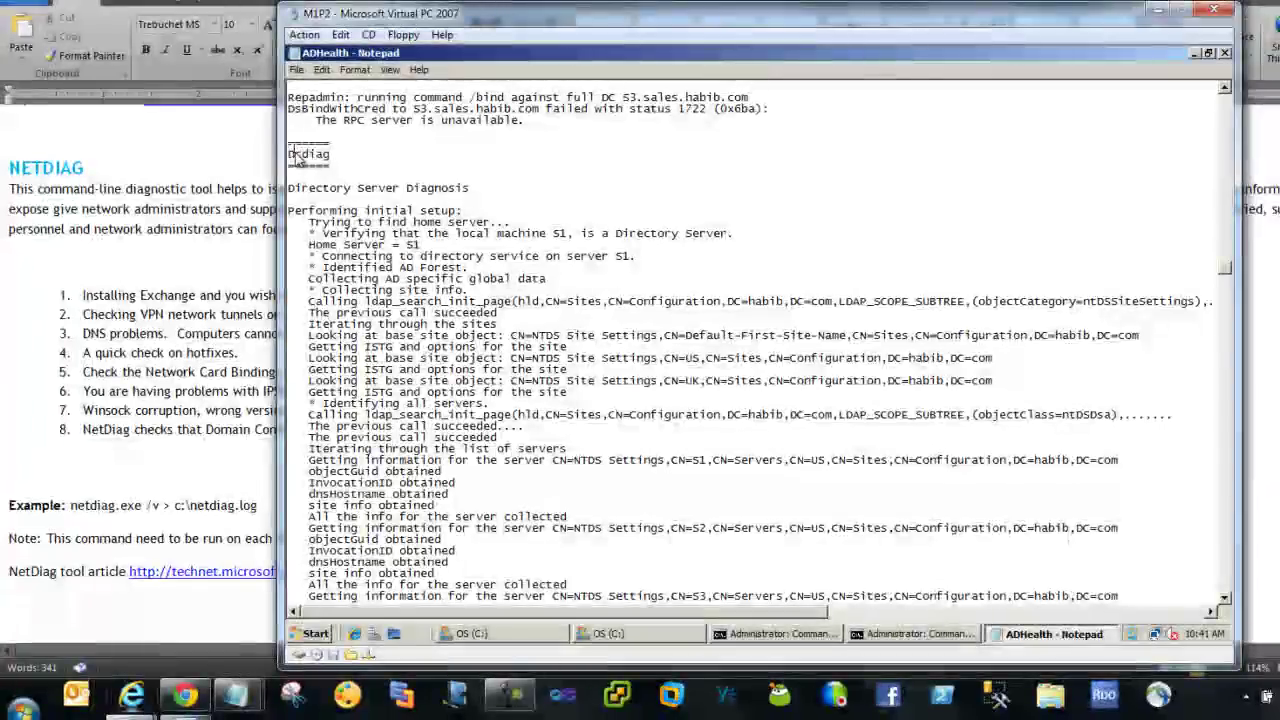
Step: Examine the Dcdiag initial required tests and highlight the Connectivity test result line for server S3
scroll(598, 300, down, 12)
scroll(598, 300, down, 6)
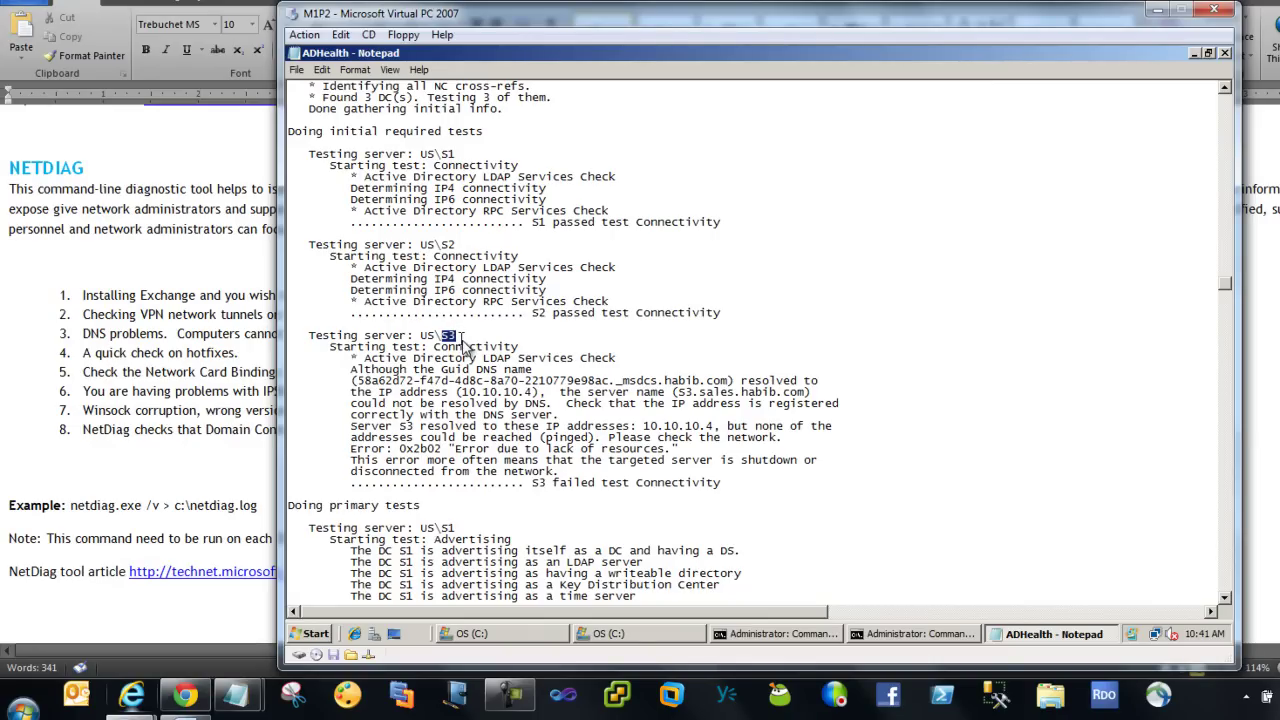
drag(532, 482, 740, 494)
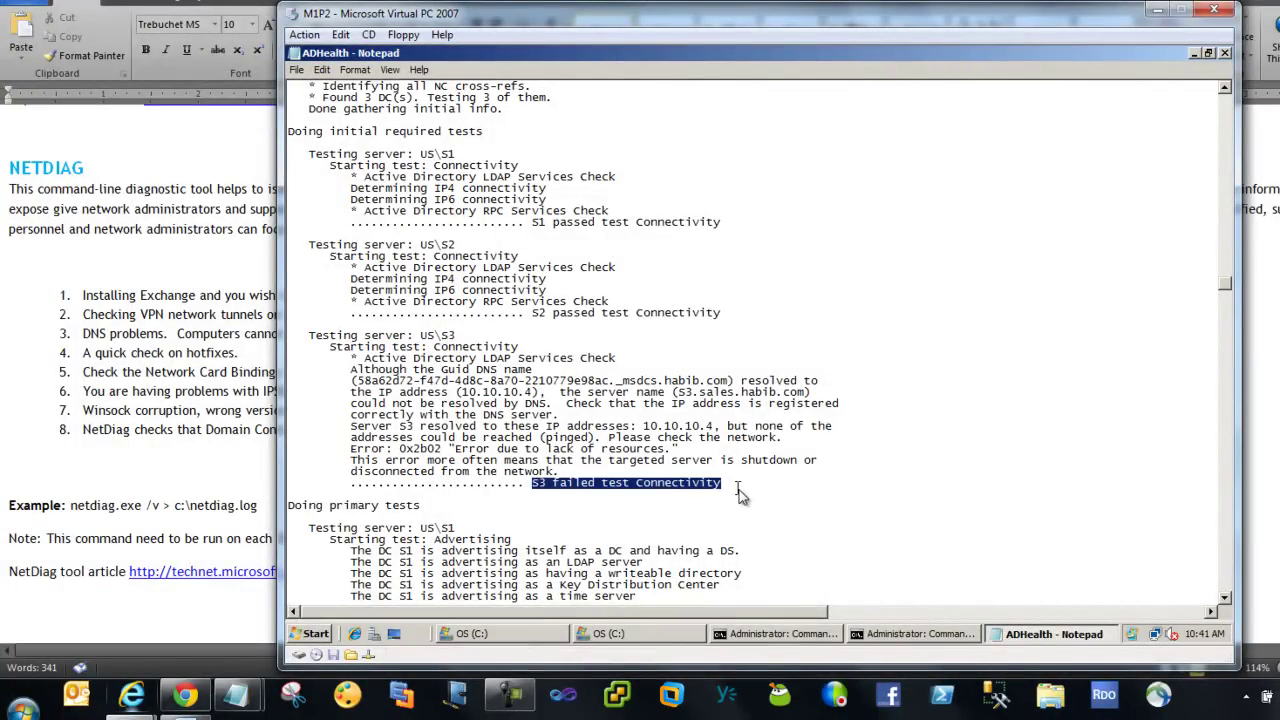
Step: Review the Dcdiag primary tests for servers S1, S2 and S3 down to the DNS test
scroll(684, 452, down, 10)
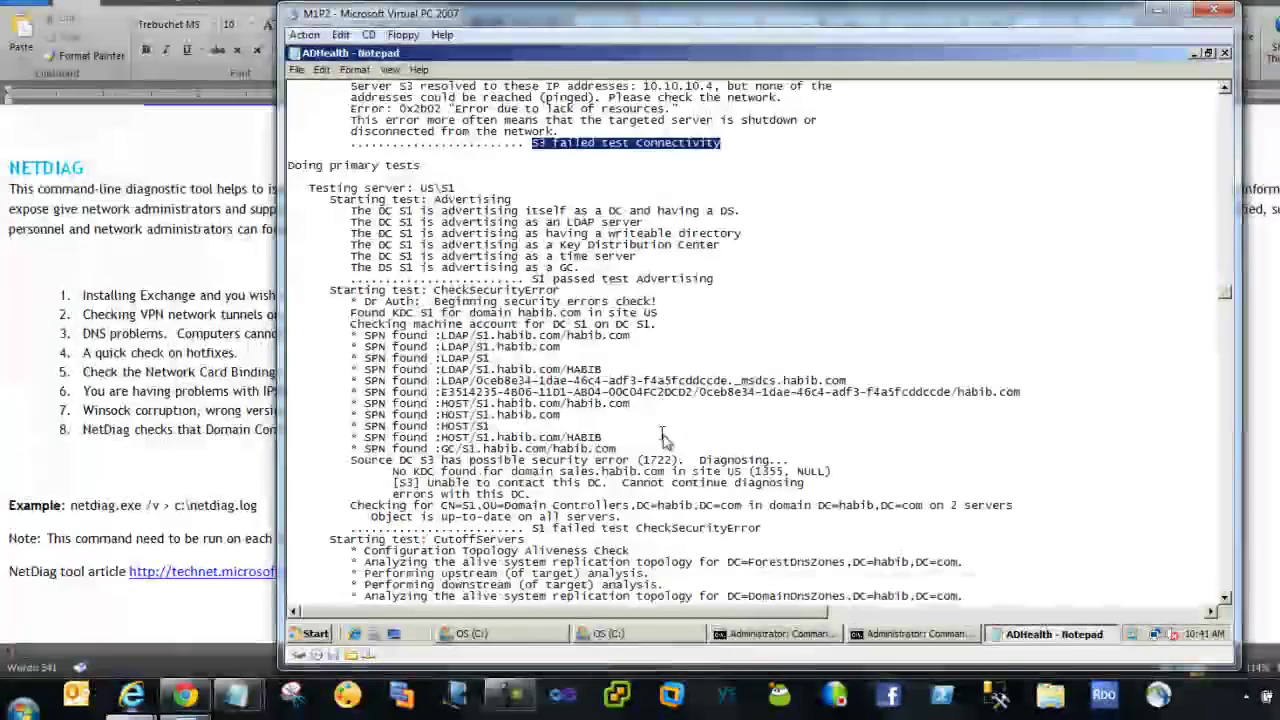
scroll(478, 302, down, 20)
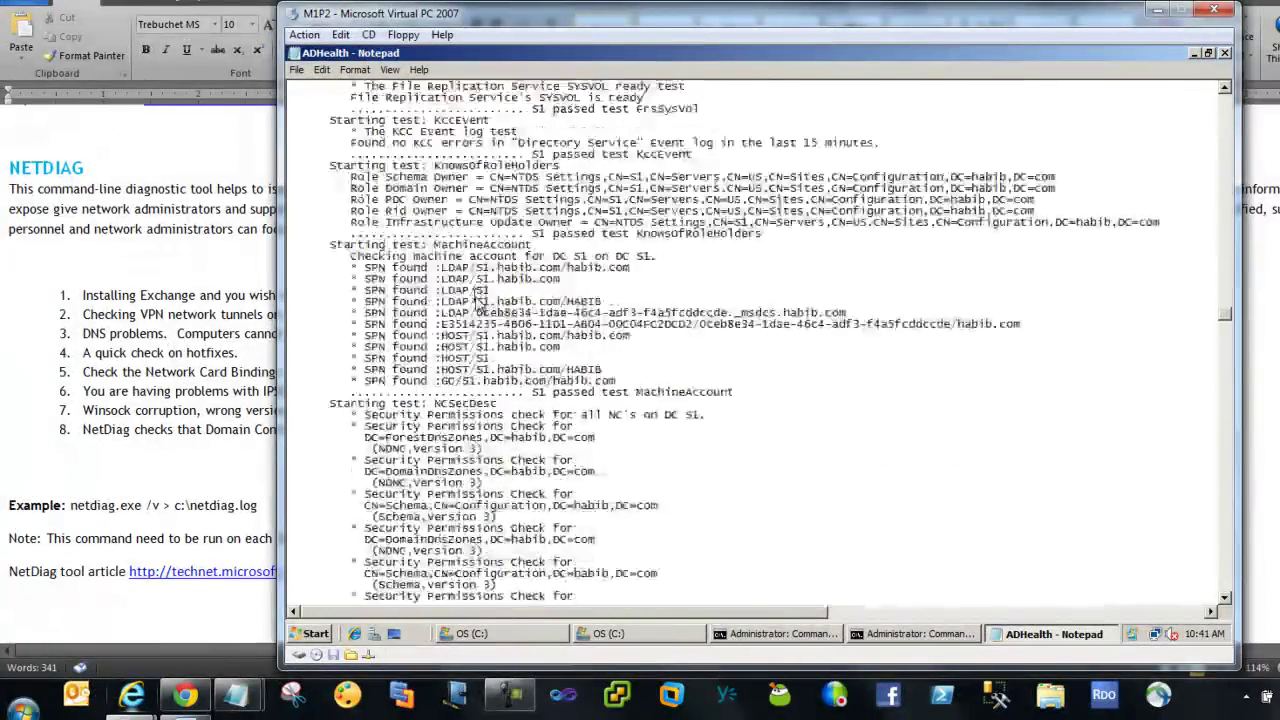
scroll(478, 302, down, 20)
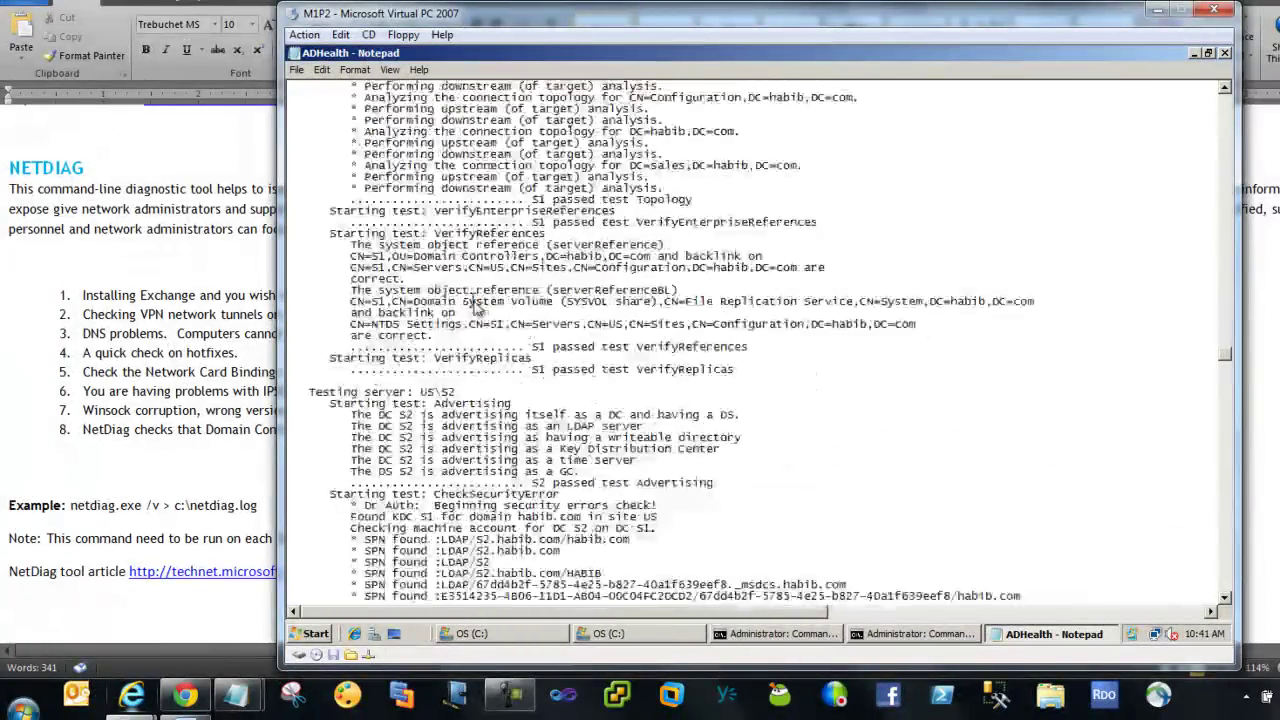
scroll(478, 308, down, 20)
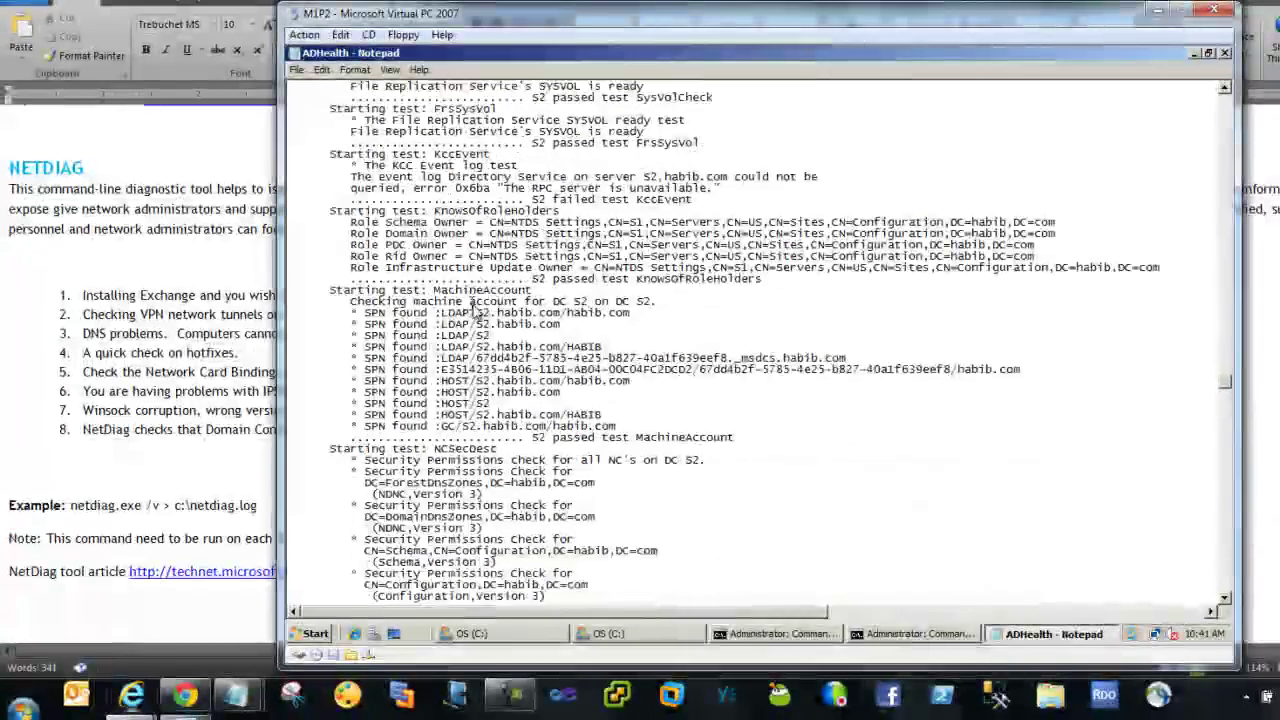
scroll(478, 310, down, 1)
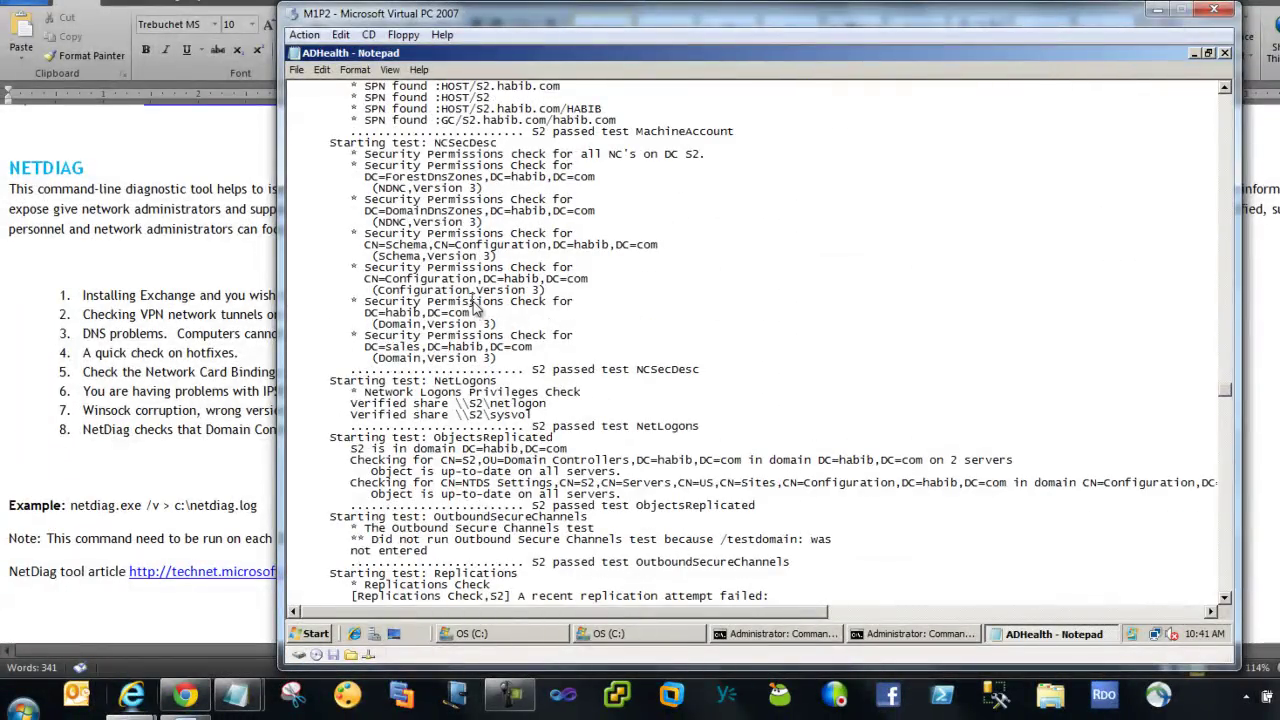
scroll(478, 302, down, 18)
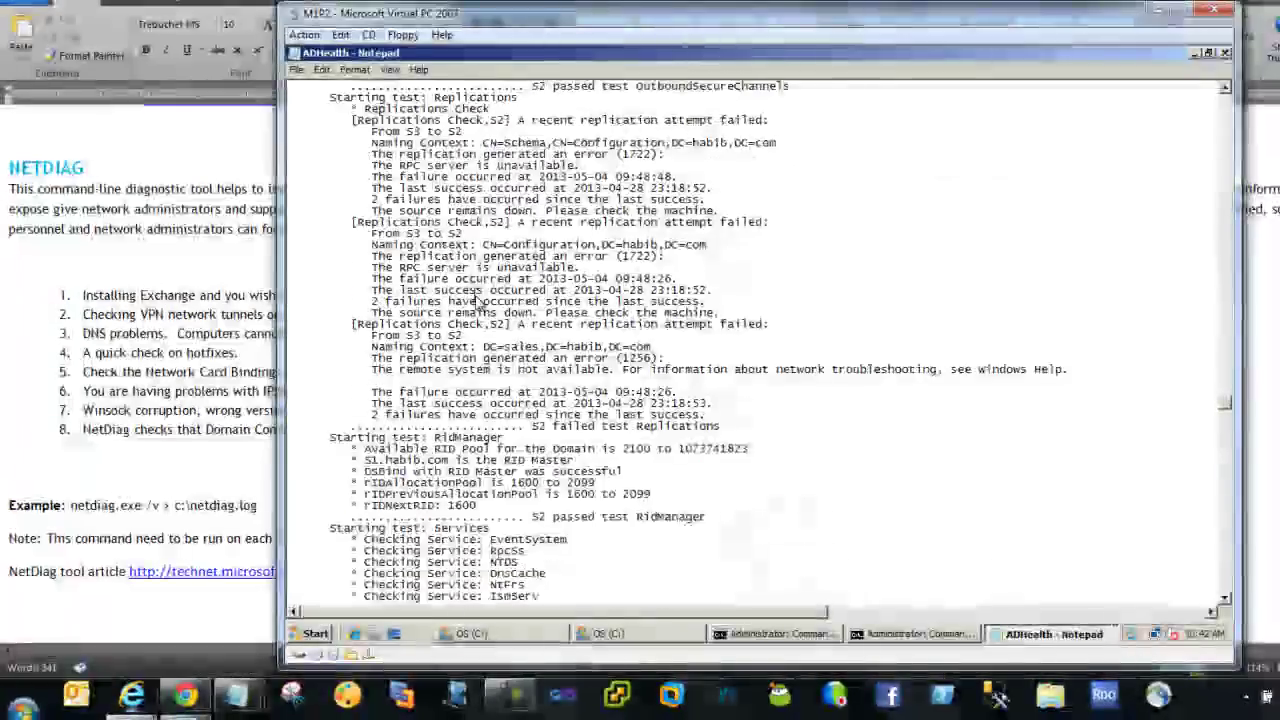
scroll(478, 302, down, 13)
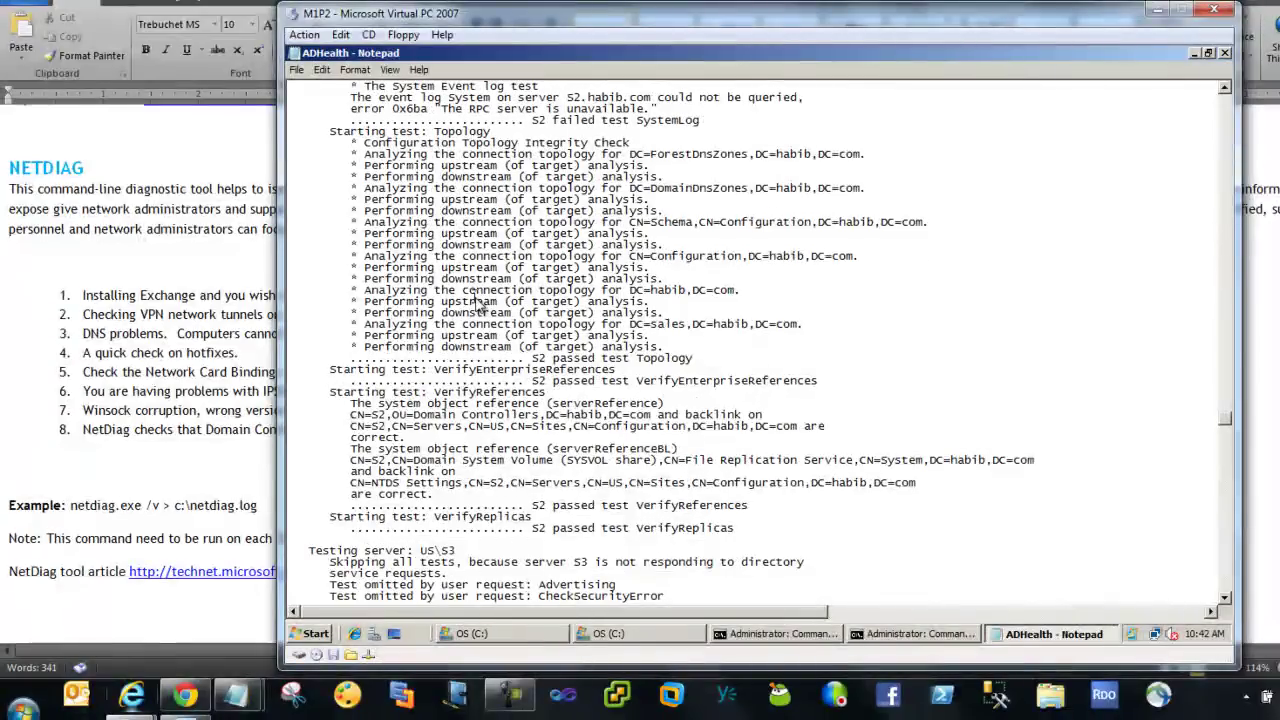
scroll(478, 302, down, 20)
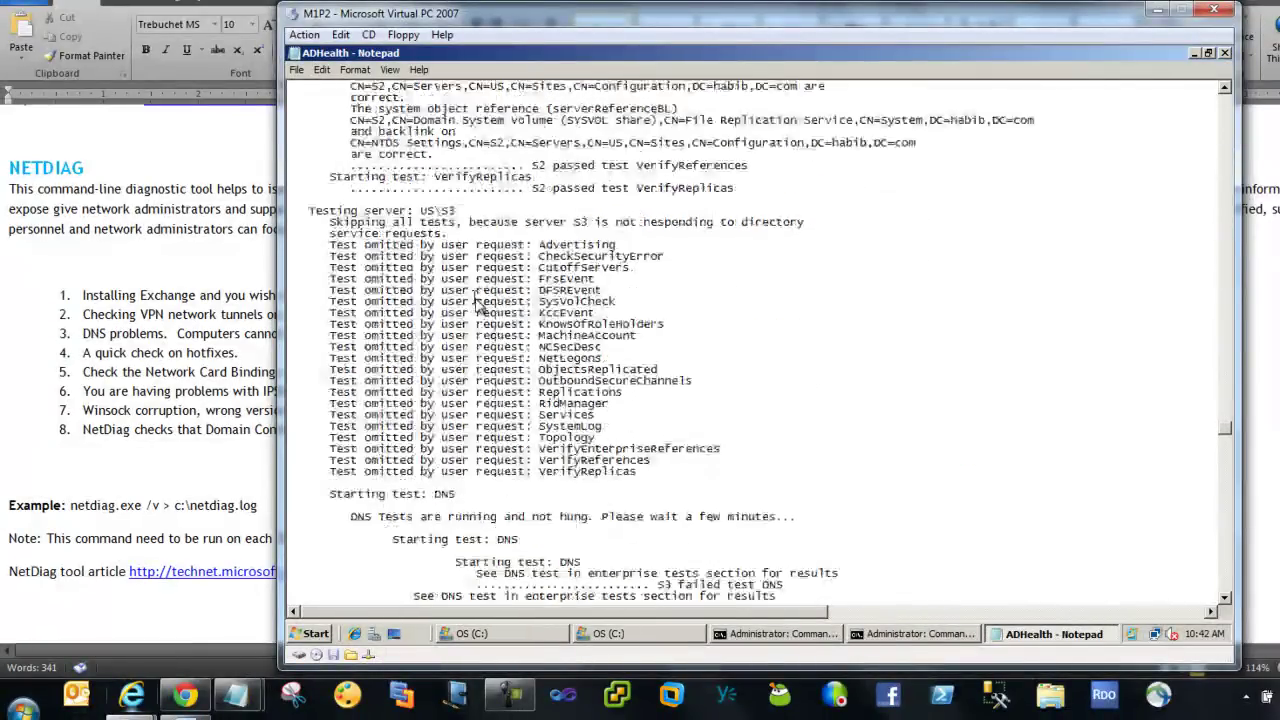
Step: Review the DNS test details in the ADHealth report, from the DNS record registration checks through the summary of DNS test results
scroll(478, 302, down, 20)
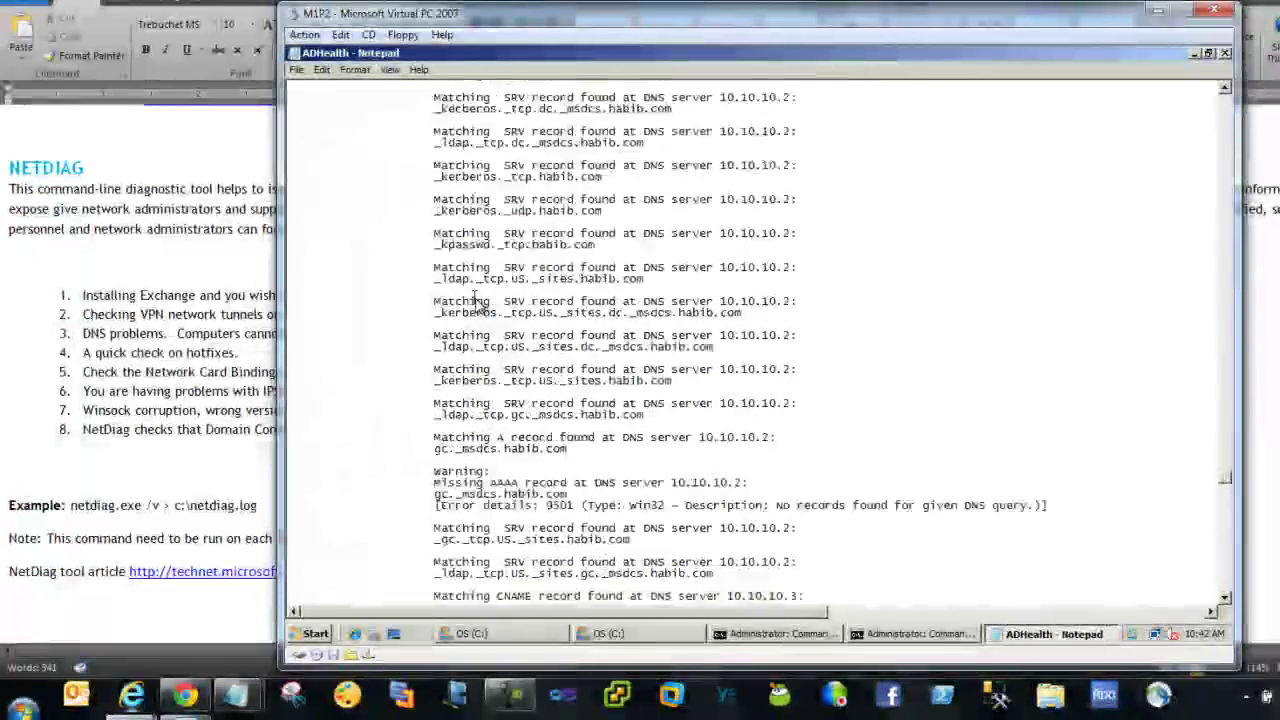
scroll(478, 310, down, 20)
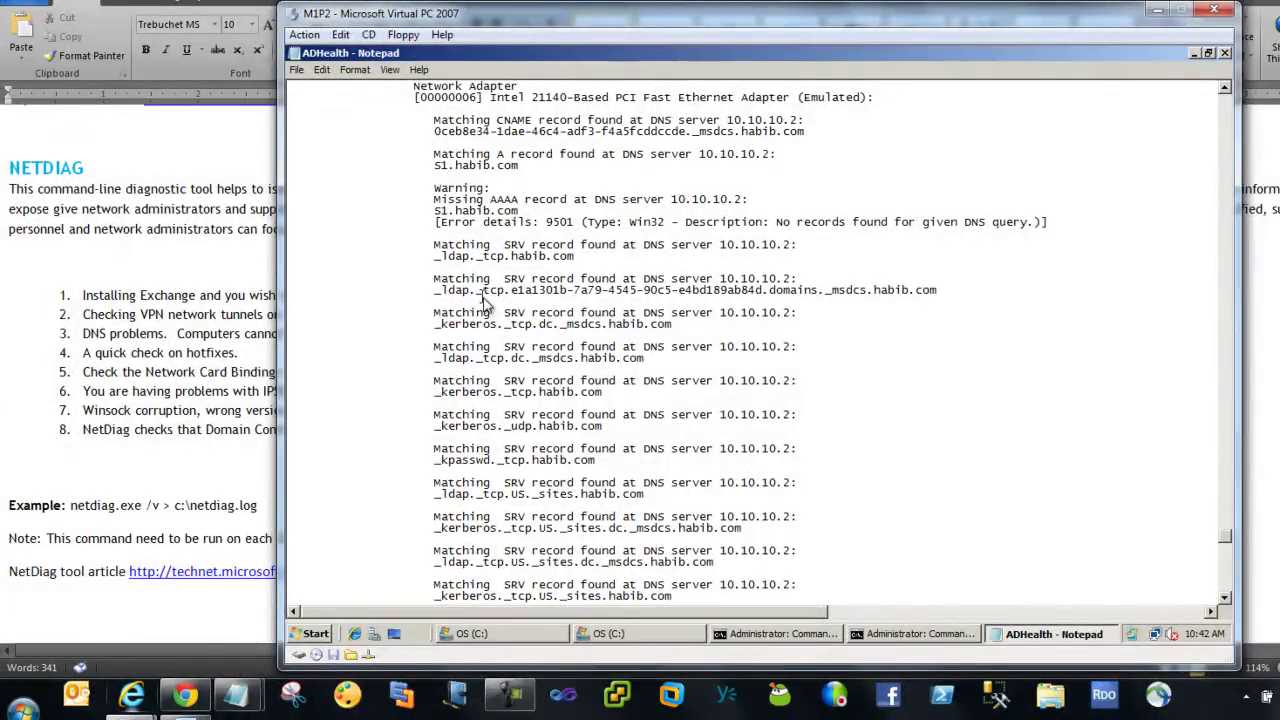
scroll(483, 302, down, 20)
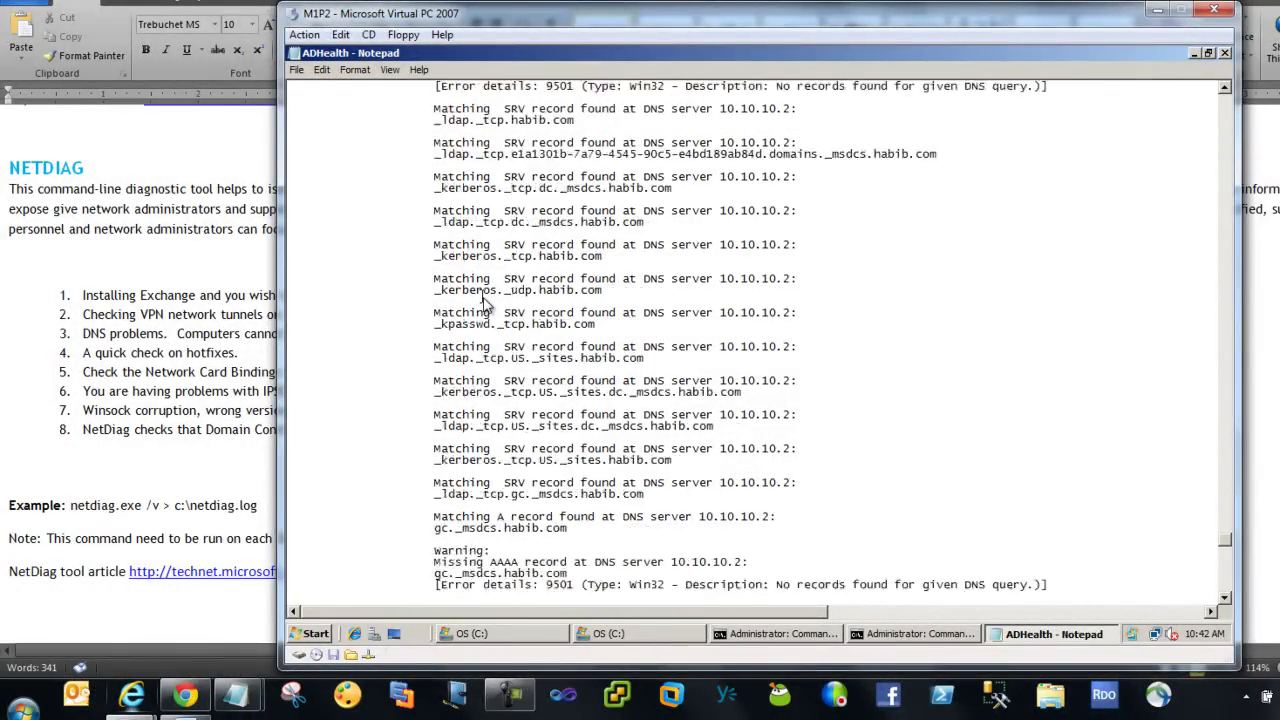
scroll(483, 302, down, 15)
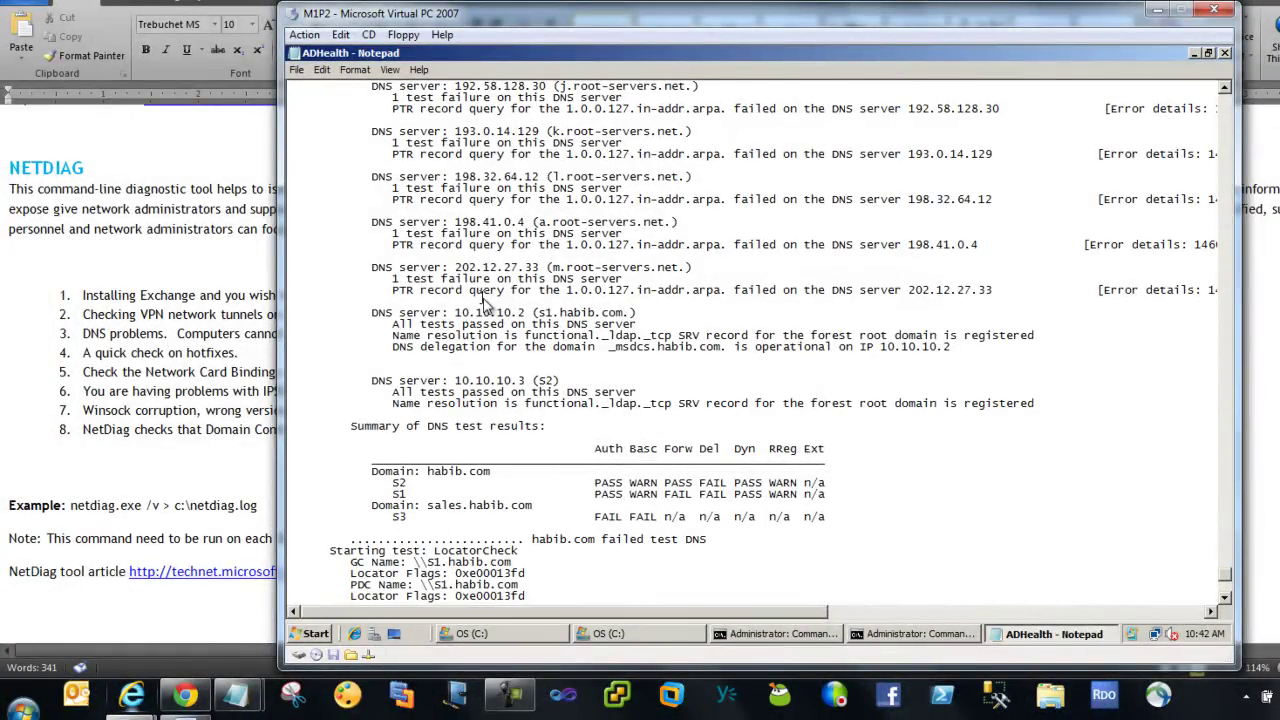
Step: Close the ADHealth report and the OS (C:) folder window in front
click(1225, 53)
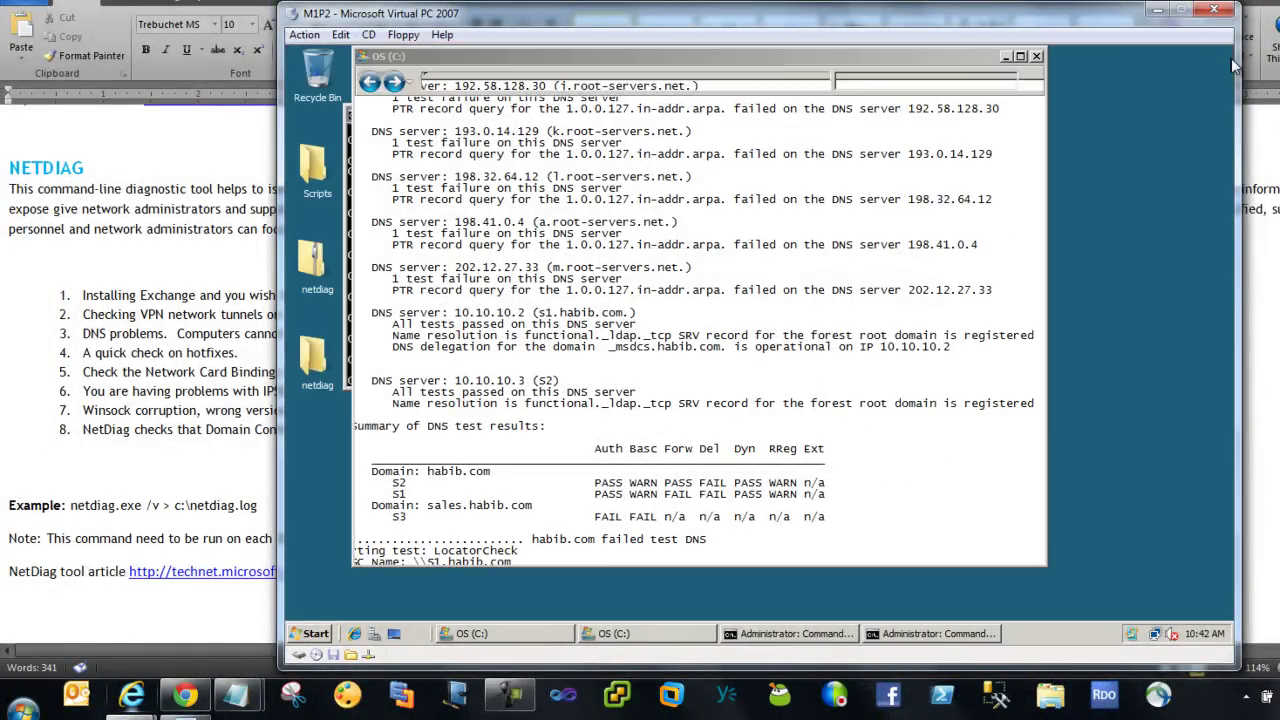
click(1037, 56)
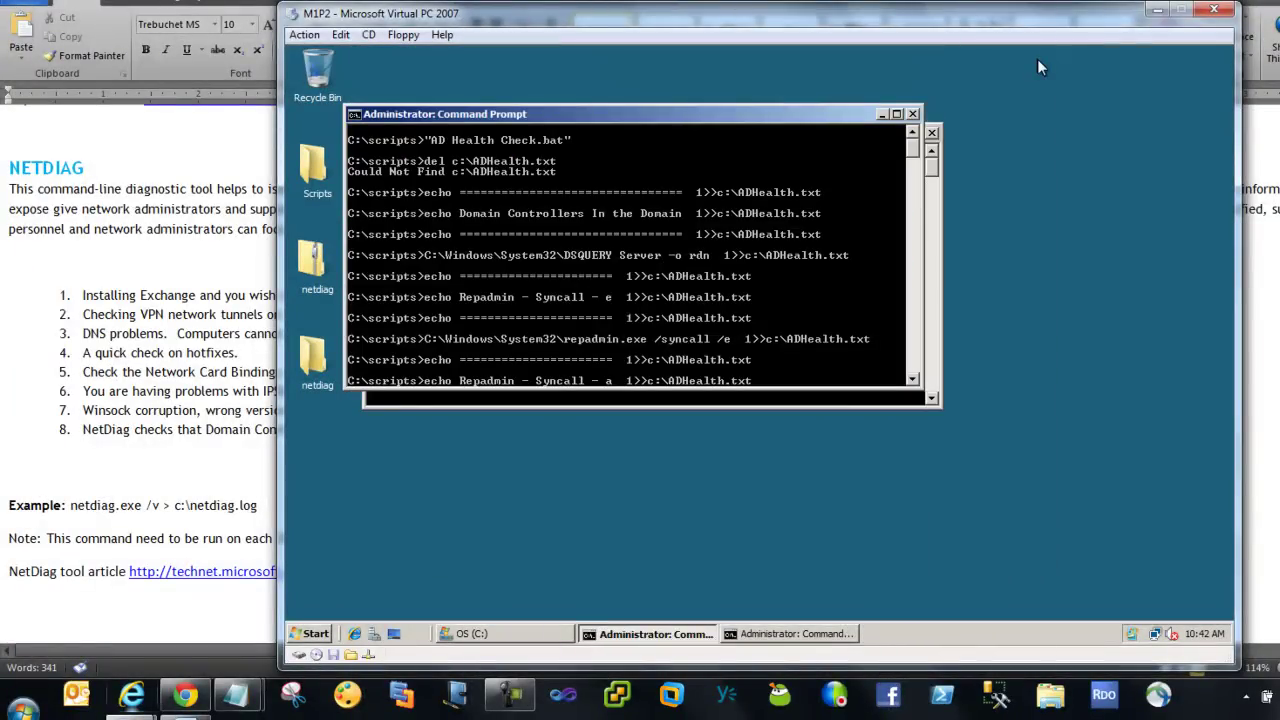